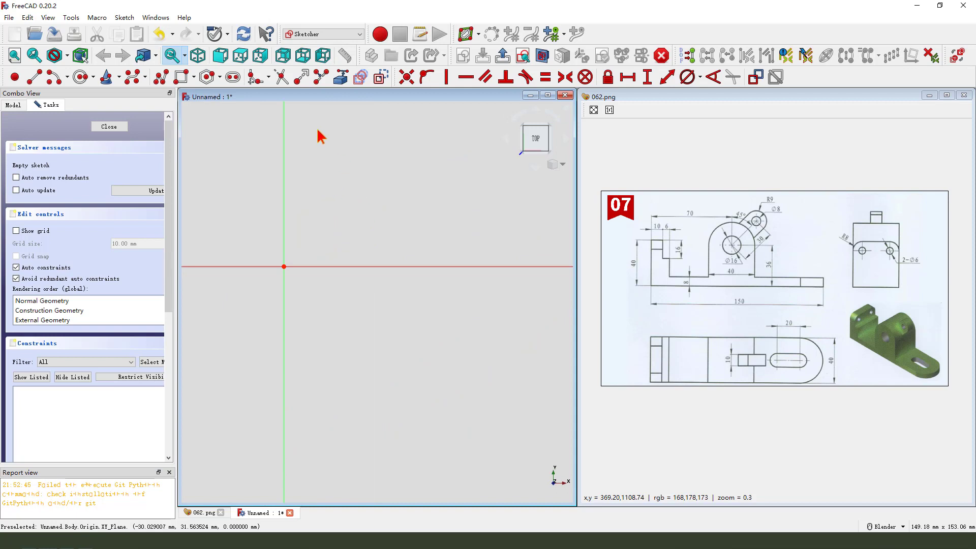
# - Sketch a slot with one arc centre on the origin and the other at about (82, -10) mm
pyautogui.click(232, 76)
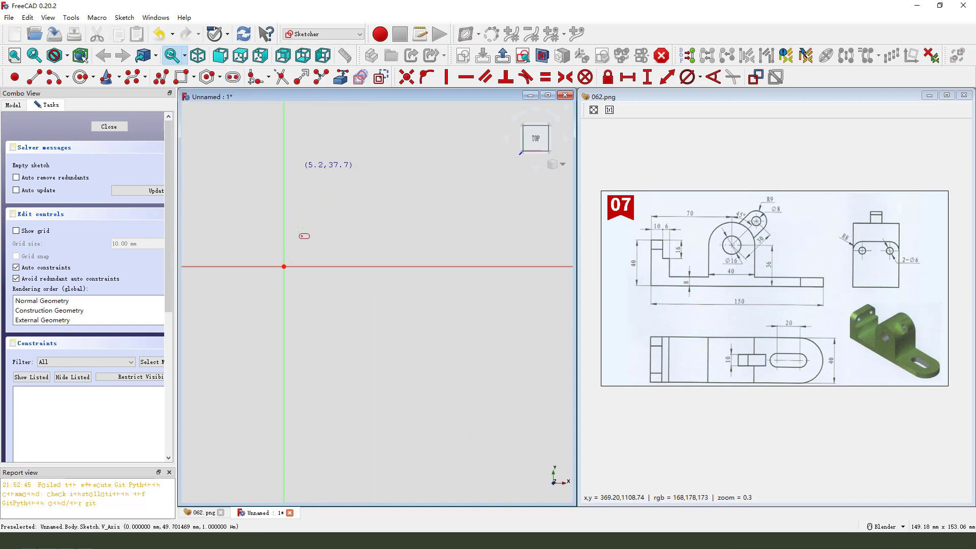
pyautogui.click(284, 266)
pyautogui.click(499, 293)
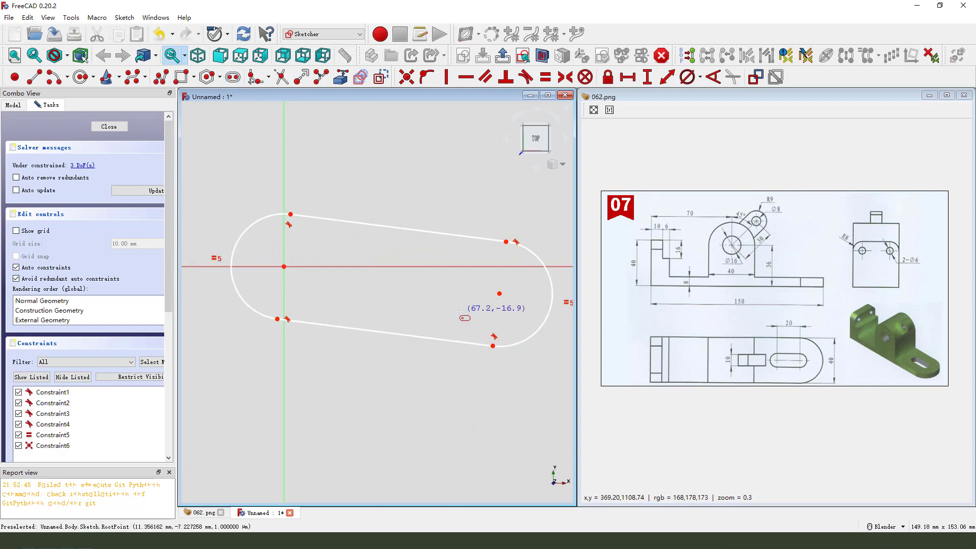
pyautogui.rightClick(353, 254)
pyautogui.scroll(-2, 351, 254)
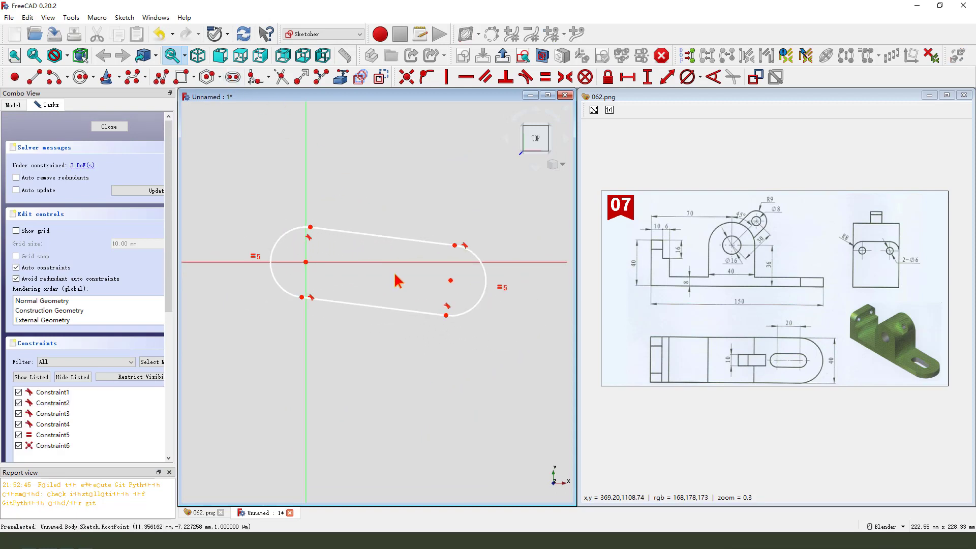
# - Constrain the slot's right arc centre to lie on the horizontal axis
pyautogui.click(450, 280)
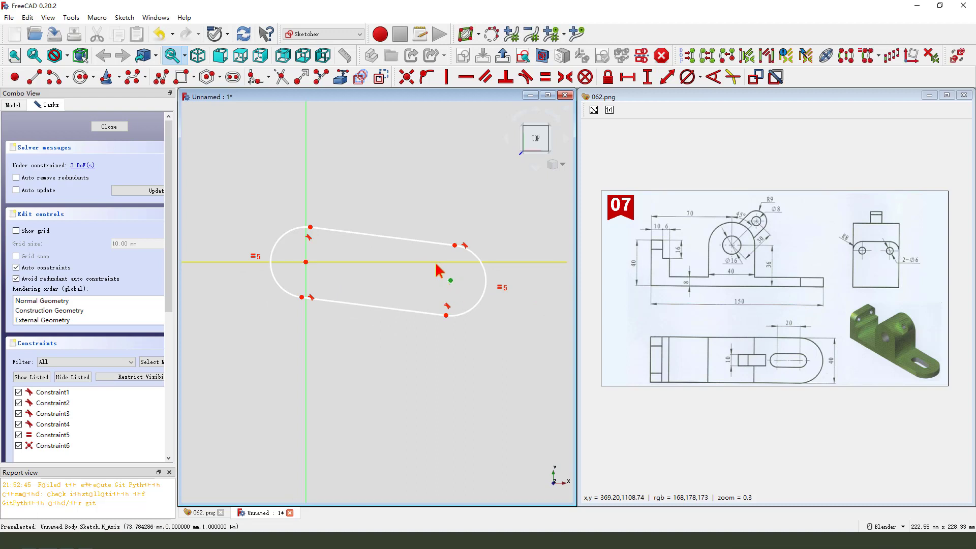
pyautogui.click(436, 264)
pyautogui.click(428, 79)
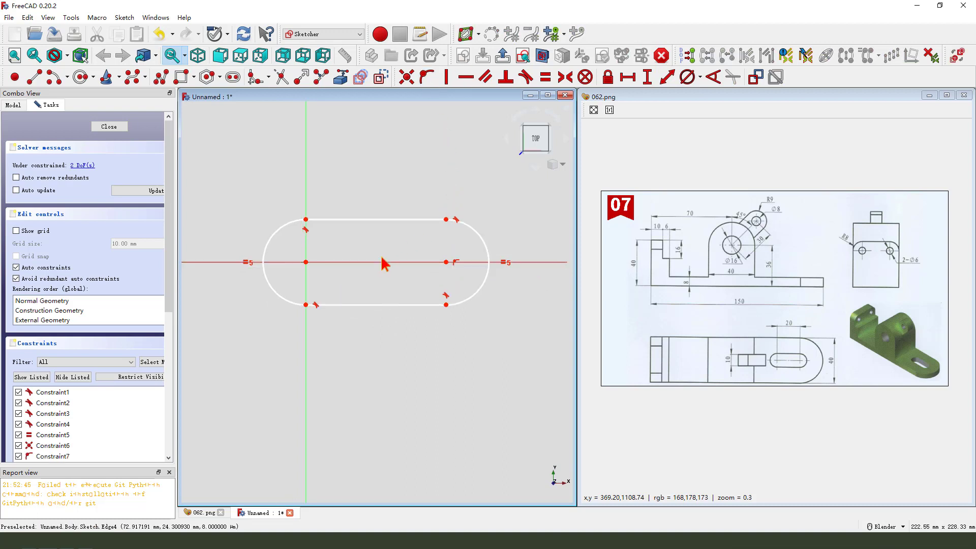
# - Draw a line along the vertical axis joining the two endpoints of the slot's left arc
pyautogui.click(35, 76)
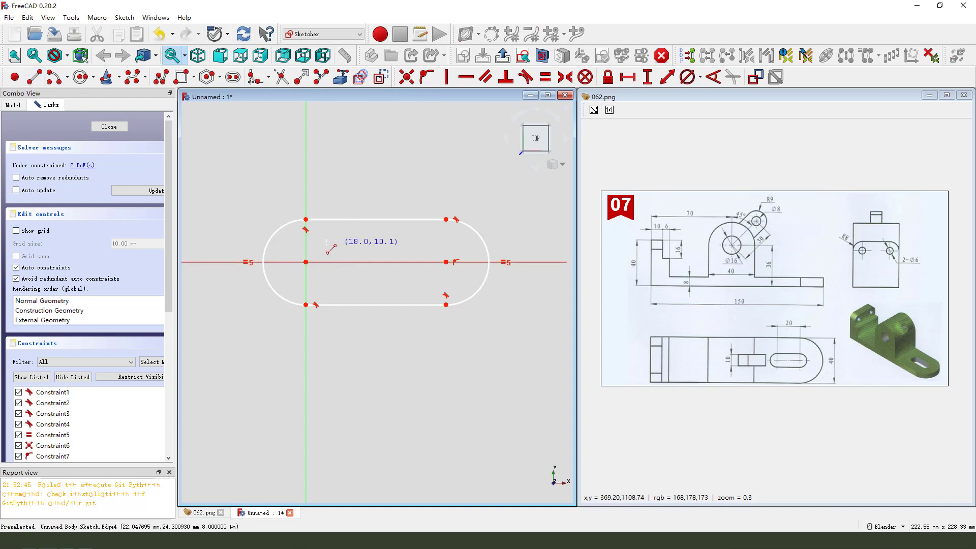
pyautogui.click(306, 219)
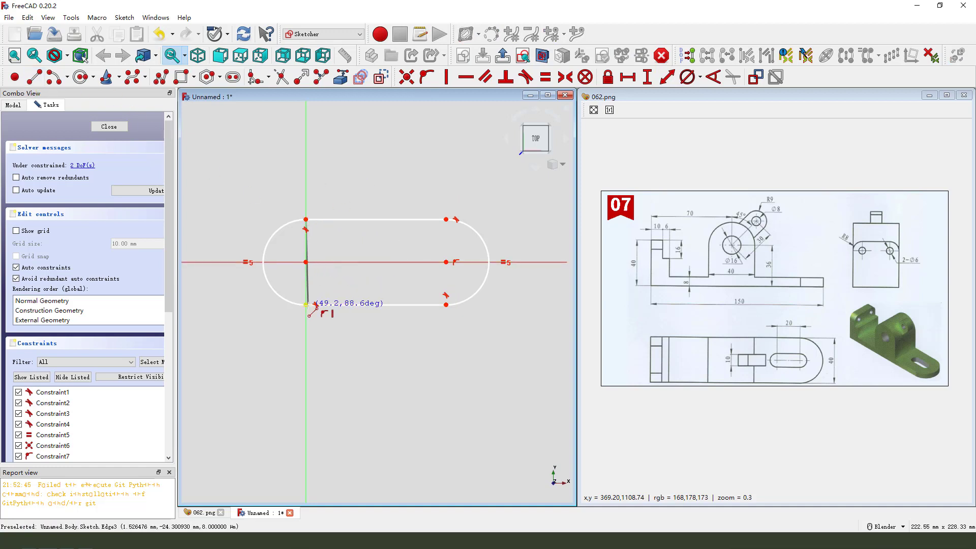
pyautogui.click(305, 305)
pyautogui.rightClick(345, 247)
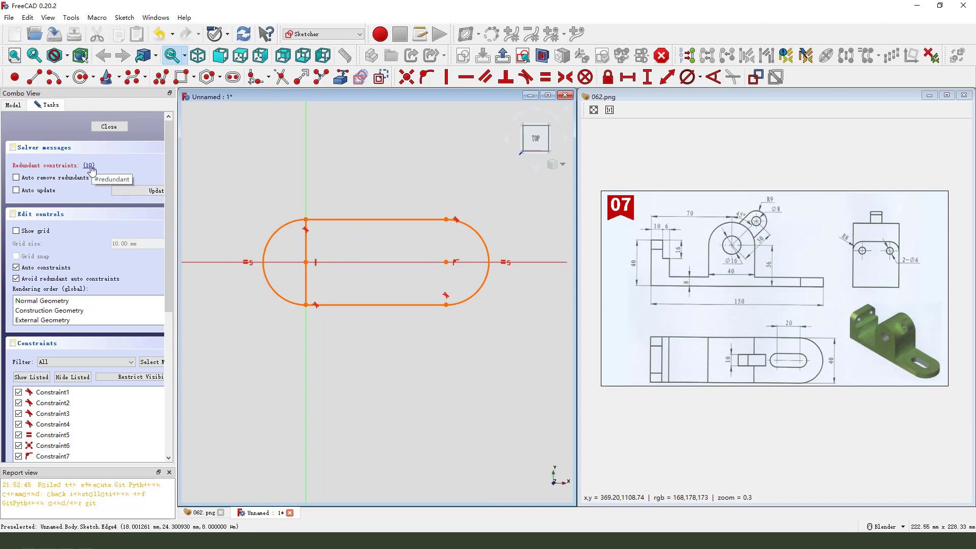
# - Delete the redundant vertical constraint on the line closing the slot's left end
pyautogui.scroll(-3, 79, 427)
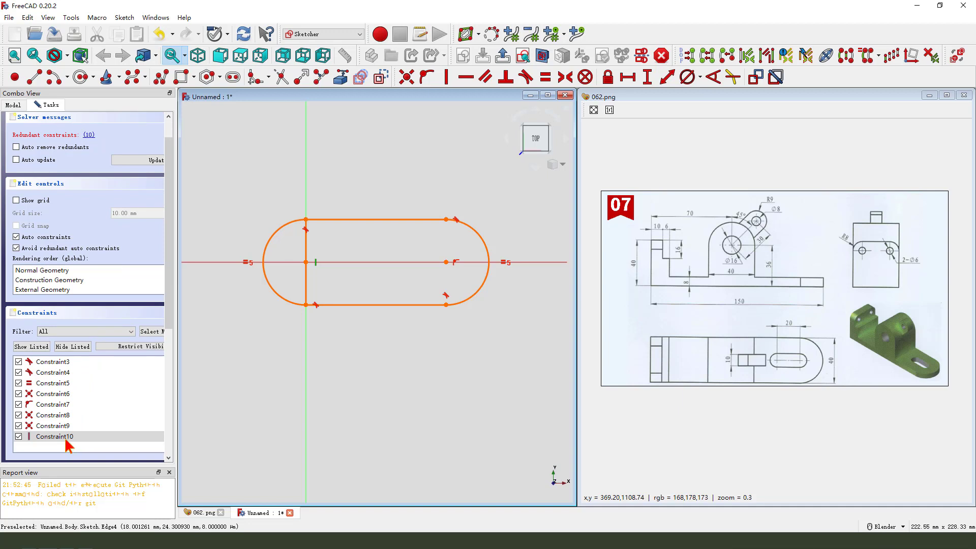
pyautogui.click(55, 436)
pyautogui.press('Delete')
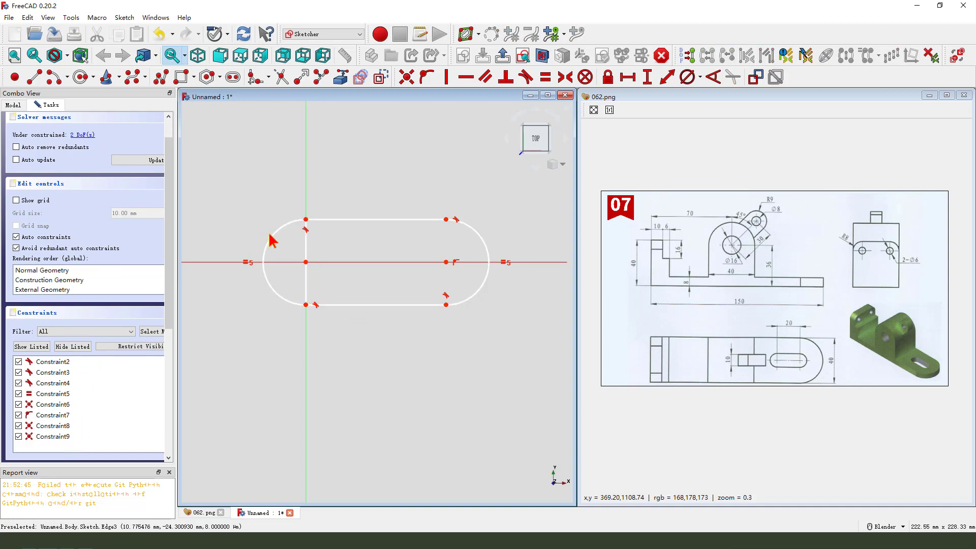
# - Convert the slot's left arc to construction geometry
pyautogui.click(275, 240)
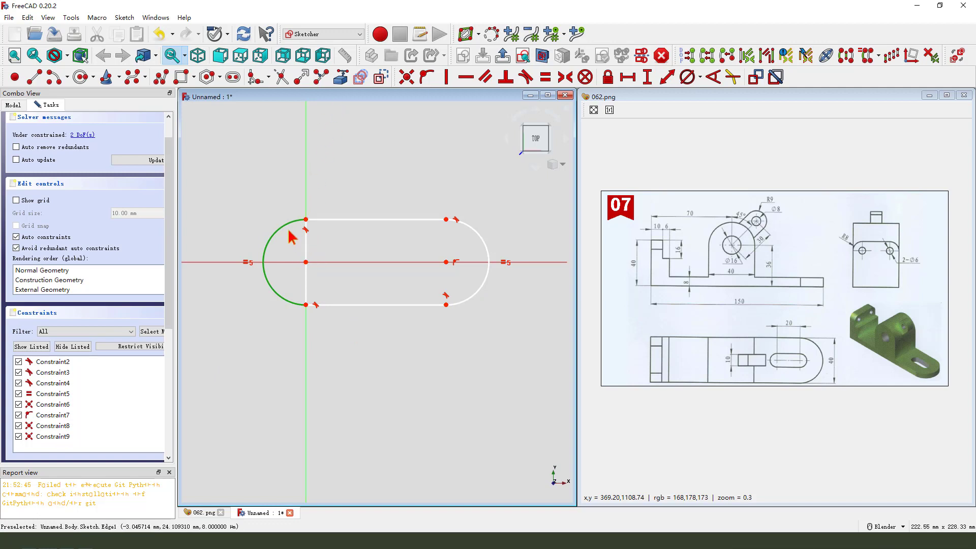
pyautogui.click(381, 77)
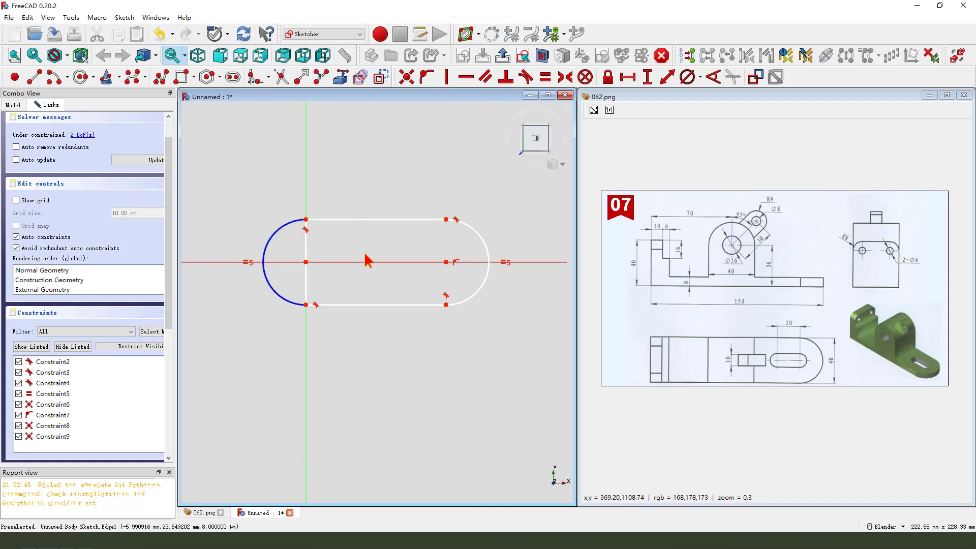
pyautogui.scroll(-1, 329, 262)
pyautogui.scroll(1, 510, 263)
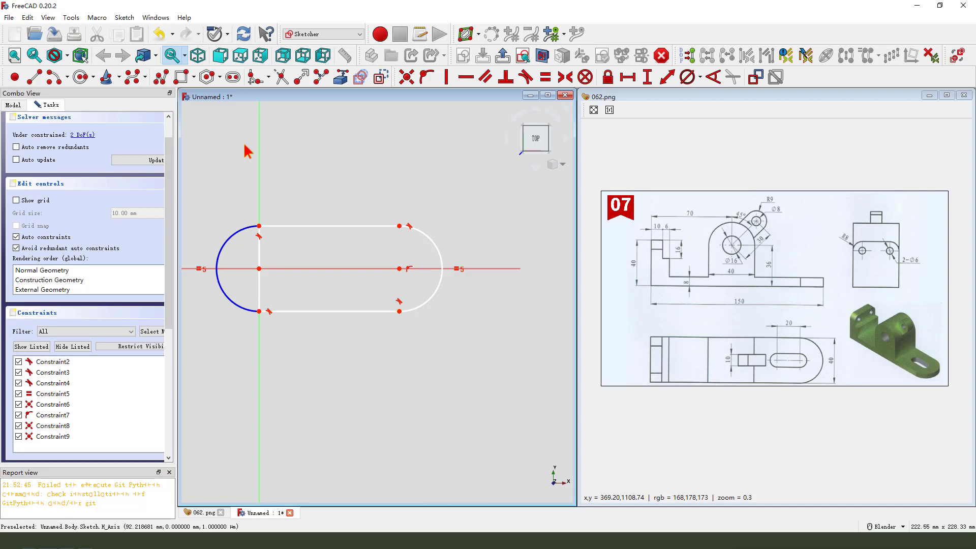
pyautogui.click(16, 78)
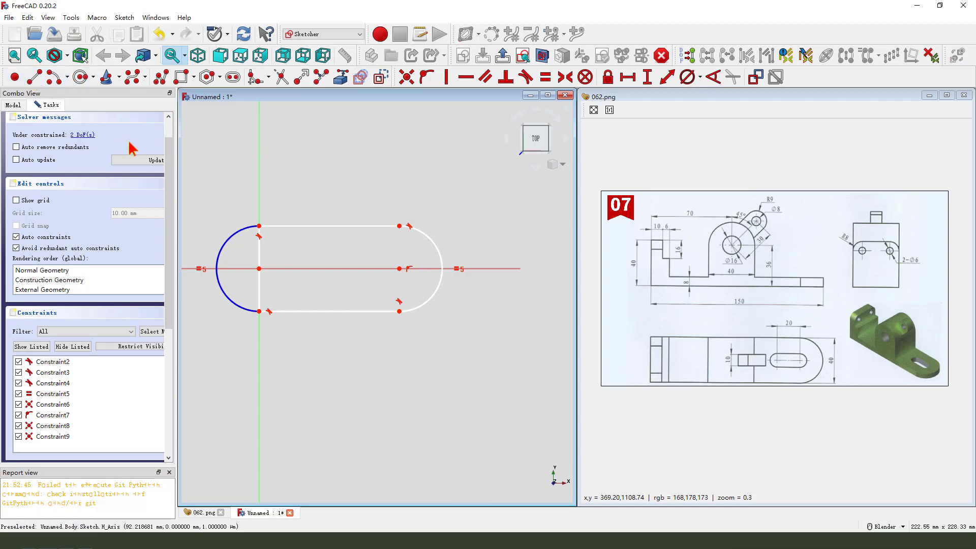
pyautogui.moveTo(447, 264); pyautogui.dragTo(439, 364)
pyautogui.moveTo(256, 313)
pyautogui.mouseDown()
pyautogui.moveTo(255, 350)
pyautogui.moveTo(397, 352)
pyautogui.moveTo(405, 367)
pyautogui.mouseUp()
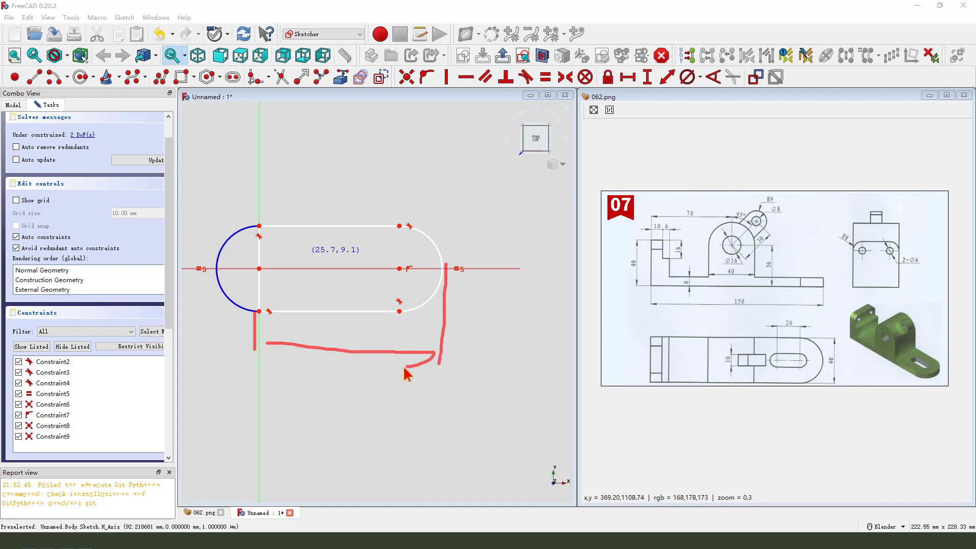
pyautogui.moveTo(341, 333)
pyautogui.mouseDown()
pyautogui.moveTo(366, 329)
pyautogui.moveTo(382, 342)
pyautogui.mouseUp()
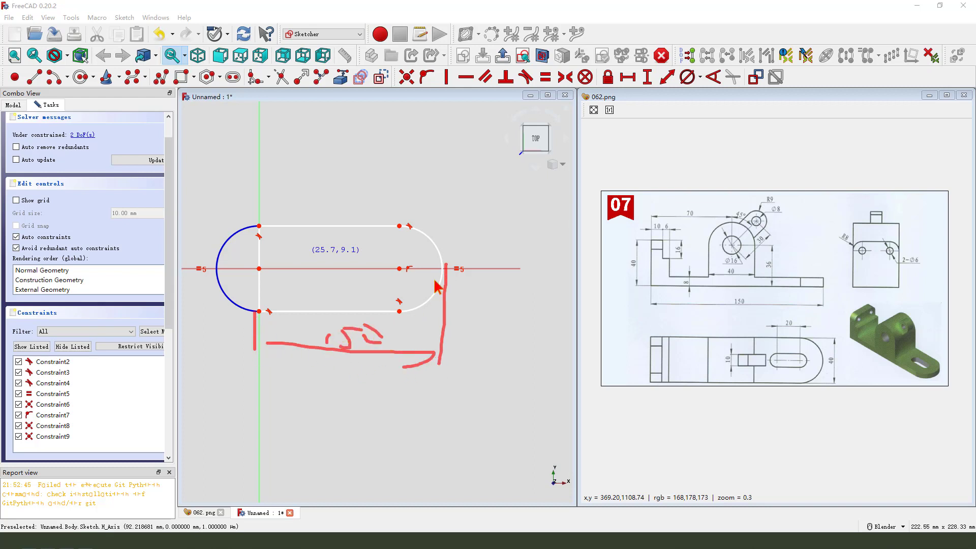
pyautogui.press('Escape')
pyautogui.moveTo(447, 258); pyautogui.dragTo(441, 258)
pyautogui.moveTo(485, 224)
pyautogui.mouseDown()
pyautogui.moveTo(460, 258)
pyautogui.moveTo(474, 261)
pyautogui.mouseUp()
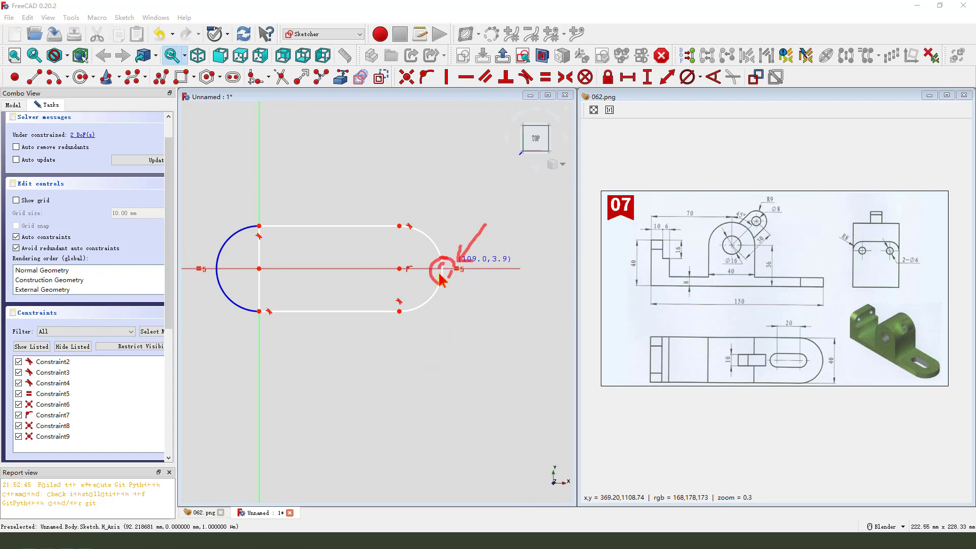
pyautogui.press('Escape')
# - Place a point near the right arc and constrain it onto both that arc and the horizontal axis
pyautogui.click(14, 80)
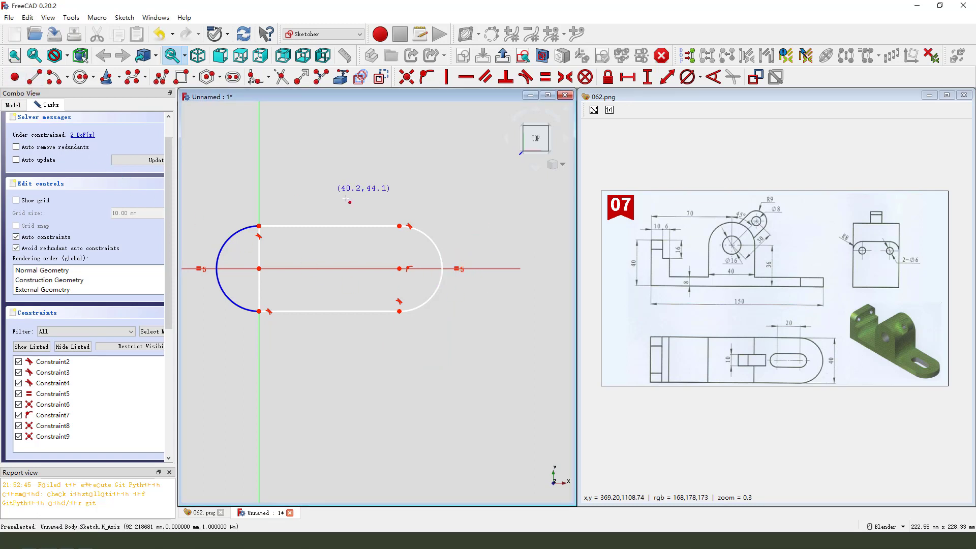
pyautogui.click(450, 251)
pyautogui.click(451, 252)
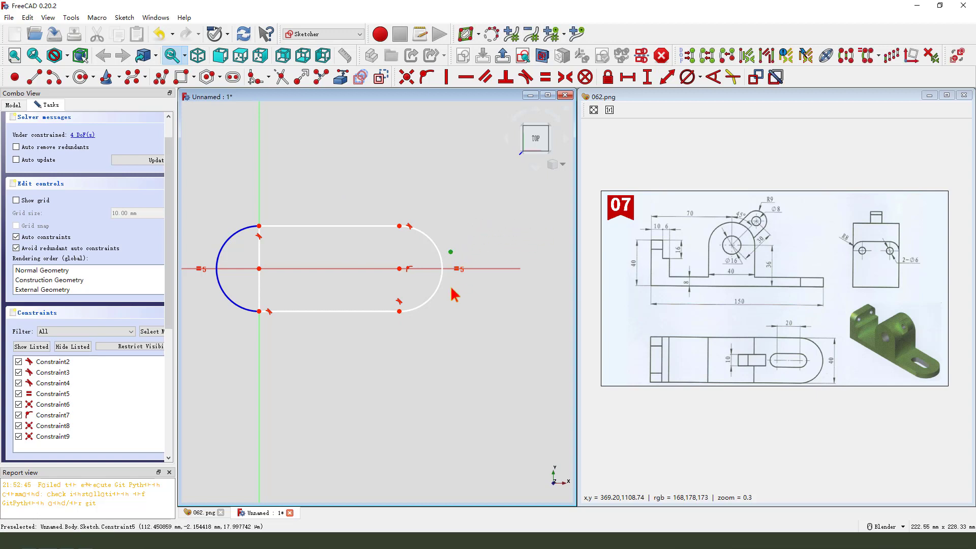
pyautogui.scroll(1, 454, 288)
pyautogui.click(445, 262)
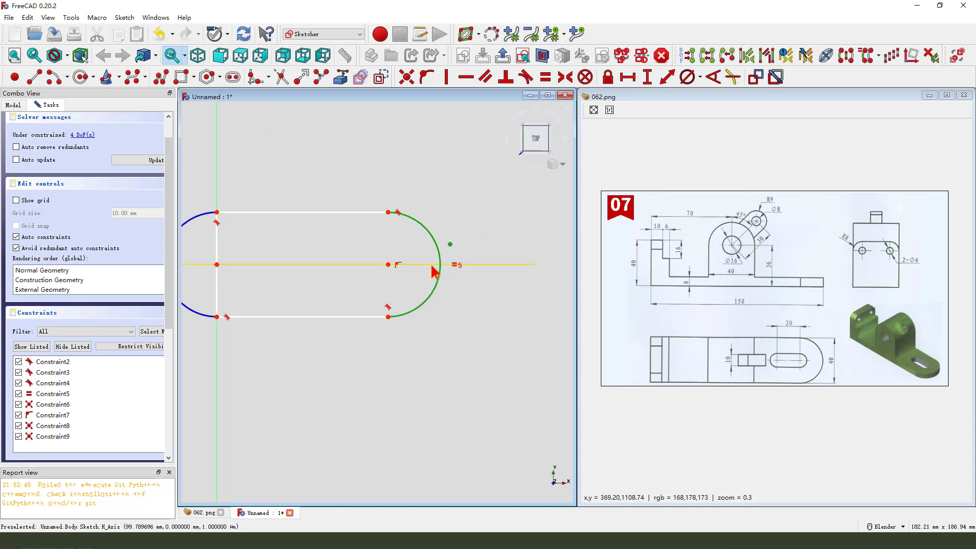
pyautogui.click(455, 263)
pyautogui.click(425, 81)
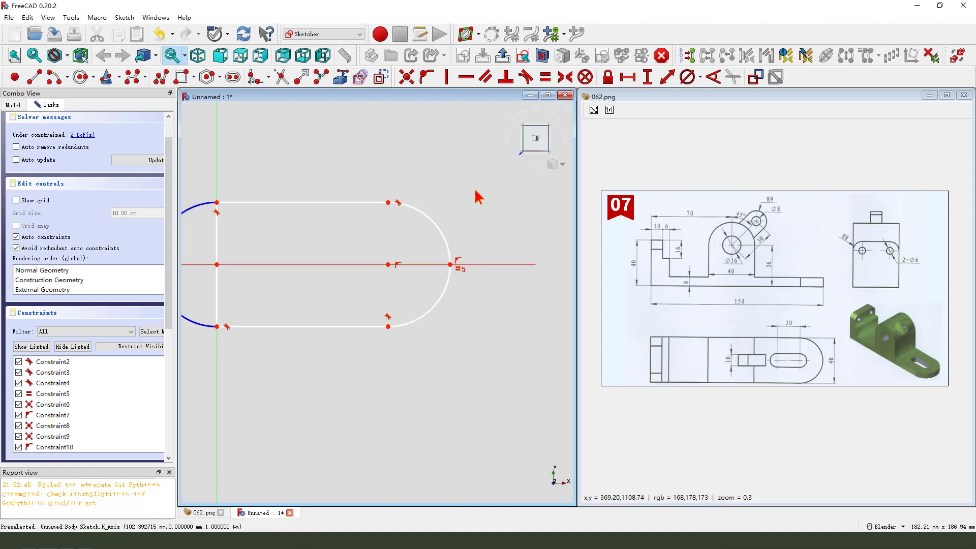
# - Set the horizontal distance between the origin and the point on the right arc to 150 mm, and place the dimension below the outline
pyautogui.scroll(-2, 487, 210)
pyautogui.scroll(1, 464, 262)
pyautogui.click(462, 243)
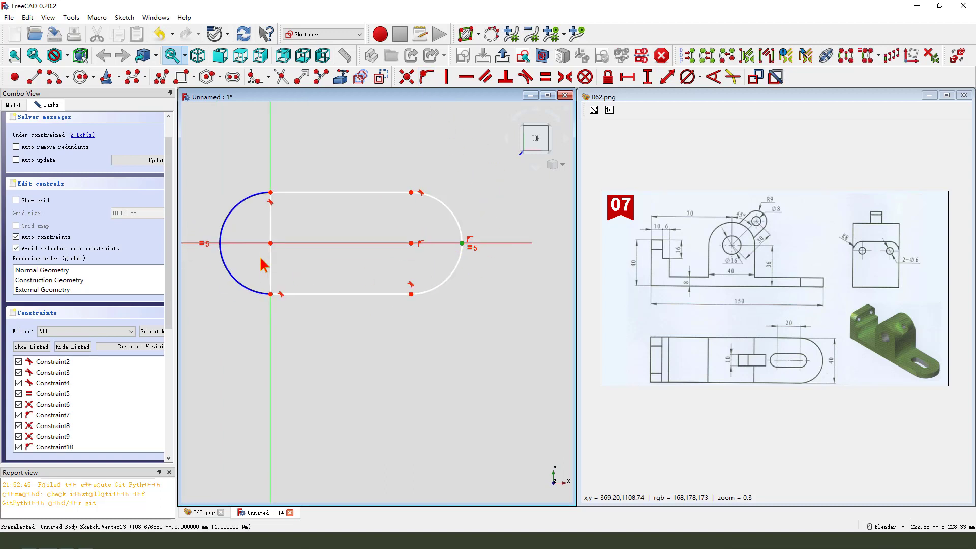
pyautogui.click(271, 243)
pyautogui.press('l')
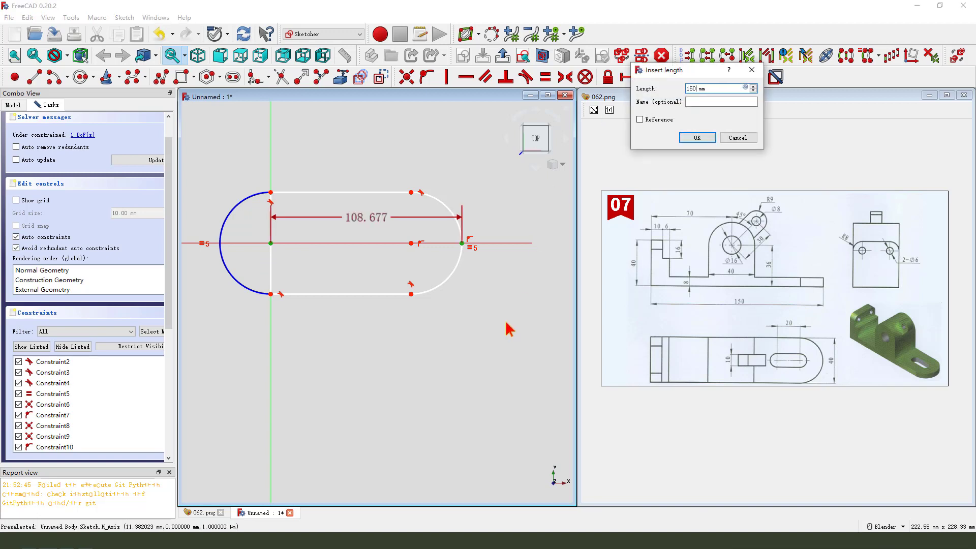
pyautogui.write('150')
pyautogui.press('Return')
pyautogui.scroll(-2, 325, 305)
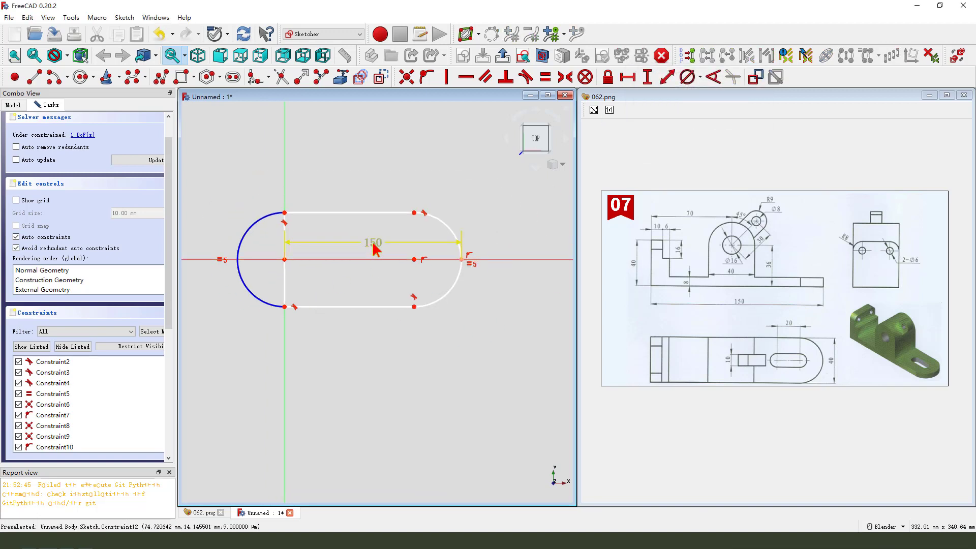
pyautogui.moveTo(375, 248)
pyautogui.mouseDown()
pyautogui.moveTo(373, 320)
pyautogui.moveTo(391, 340)
pyautogui.mouseUp()
# - Set the vertical distance between the right arc's endpoints to 40 mm and place the dimension outside the outline's right end
pyautogui.click(414, 306)
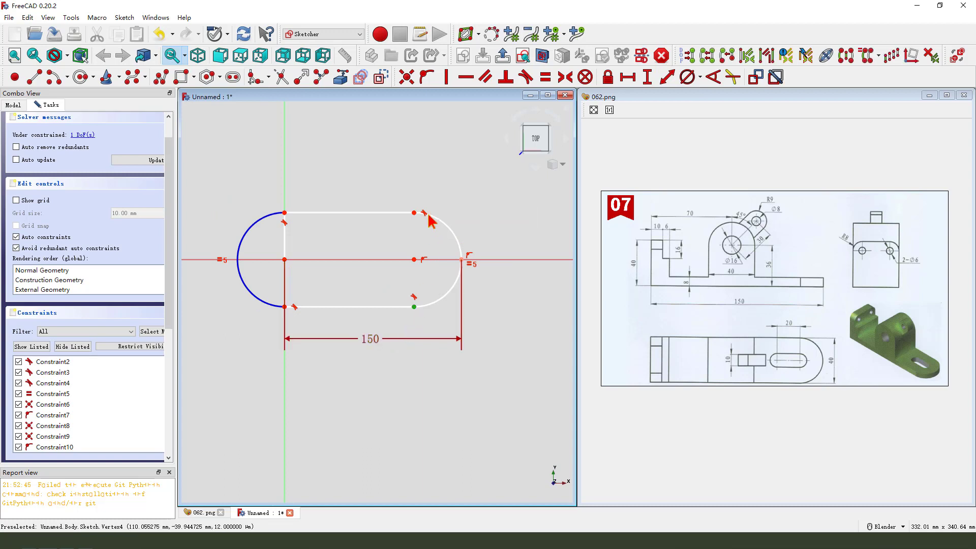
pyautogui.click(414, 212)
pyautogui.click(648, 76)
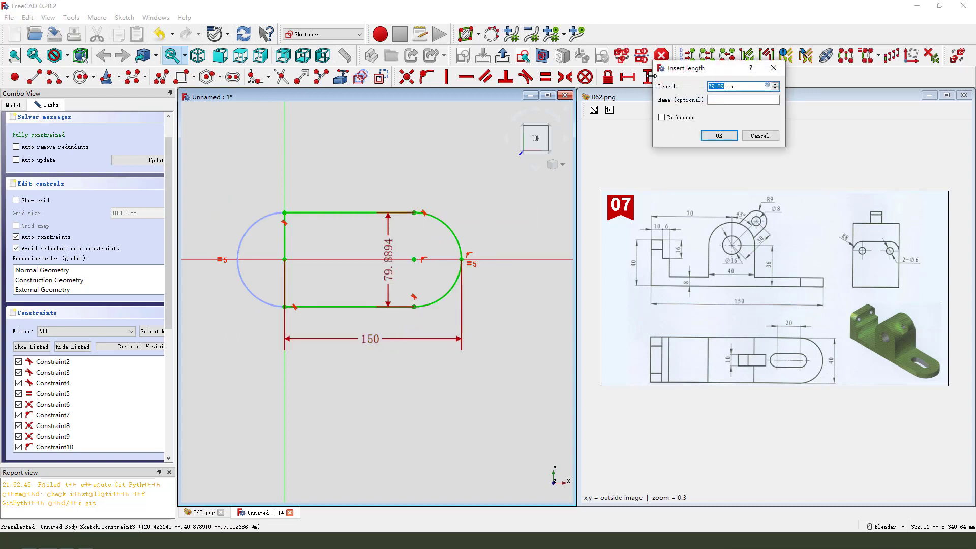
pyautogui.press('Return')
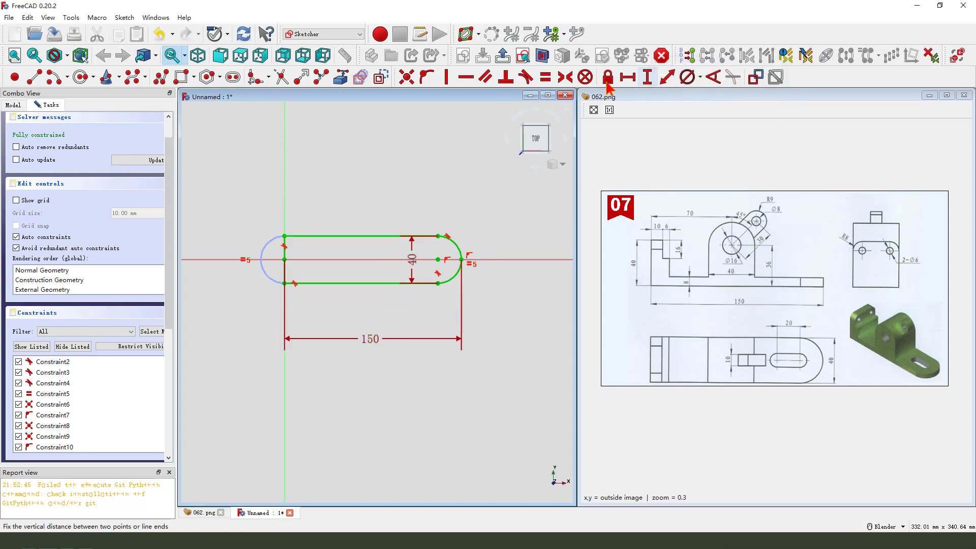
pyautogui.moveTo(418, 260); pyautogui.dragTo(478, 222)
pyautogui.scroll(1, 446, 259)
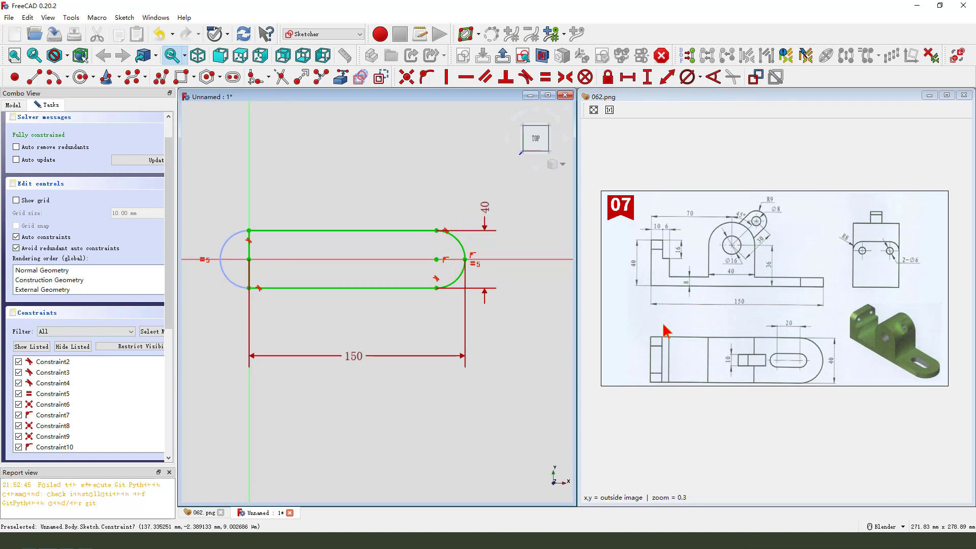
pyautogui.moveTo(801, 351)
pyautogui.mouseDown()
pyautogui.moveTo(763, 355)
pyautogui.moveTo(807, 356)
pyautogui.mouseUp()
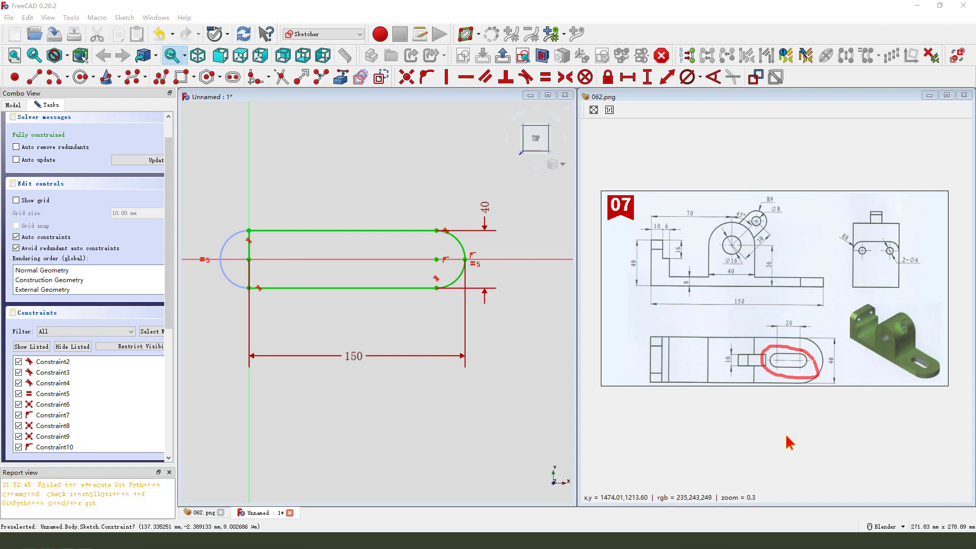
pyautogui.moveTo(792, 417)
pyautogui.mouseDown()
pyautogui.moveTo(784, 385)
pyautogui.moveTo(806, 390)
pyautogui.mouseUp()
pyautogui.moveTo(812, 328)
pyautogui.mouseDown()
pyautogui.moveTo(782, 331)
pyautogui.moveTo(796, 333)
pyautogui.mouseUp()
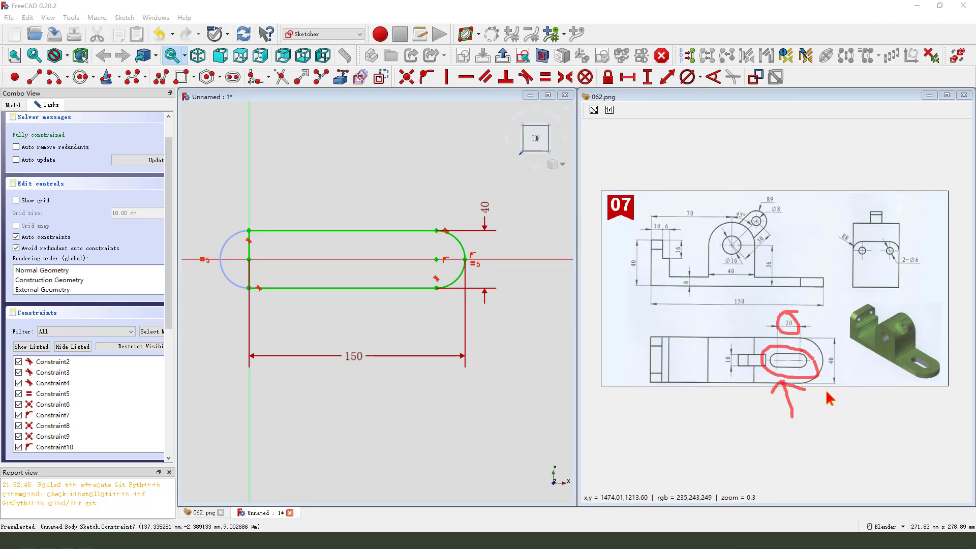
pyautogui.press('Escape')
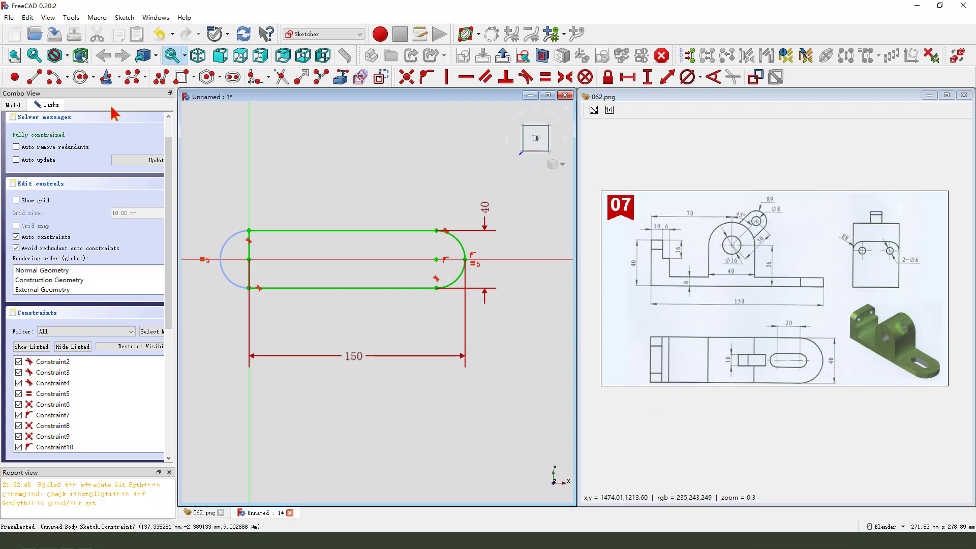
# - Sketch an inner slot about 33 mm between centres, from the right arc's centre leftward along the horizontal axis, and delete its redundant horizontal constraint
pyautogui.click(232, 77)
pyautogui.click(437, 259)
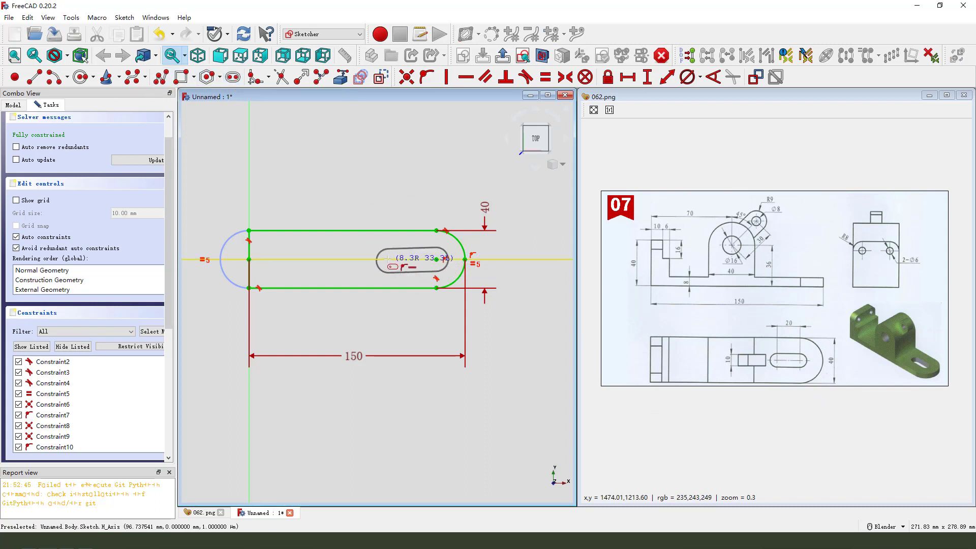
pyautogui.click(389, 260)
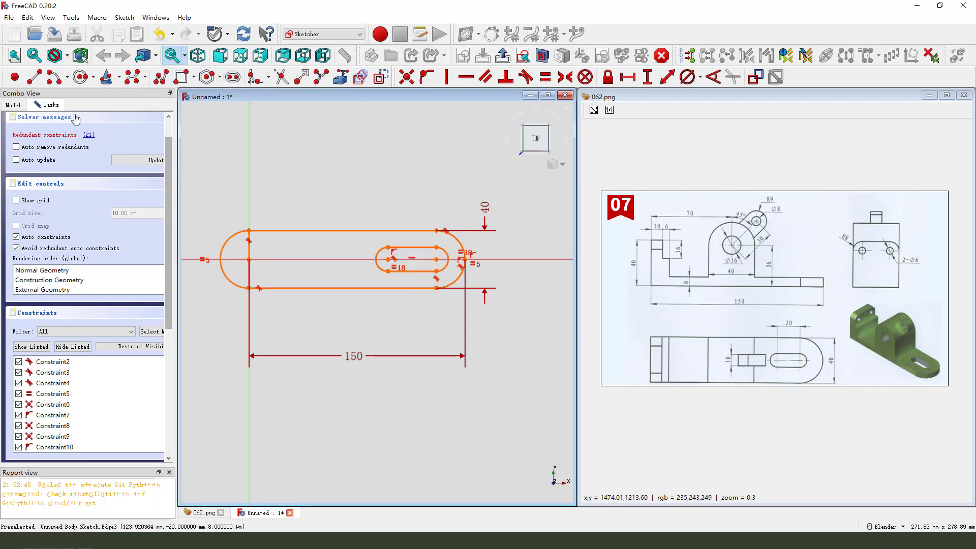
pyautogui.scroll(-5, 90, 414)
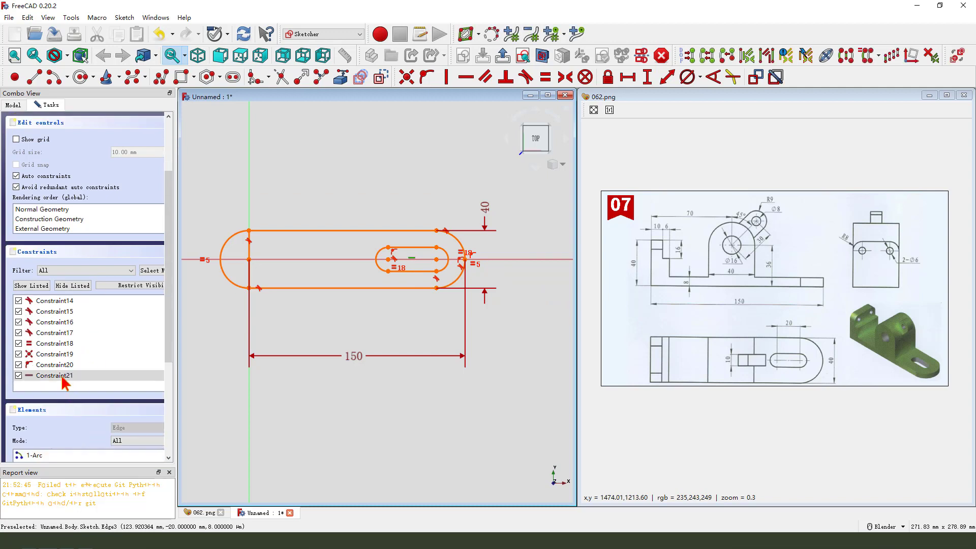
pyautogui.press('Delete')
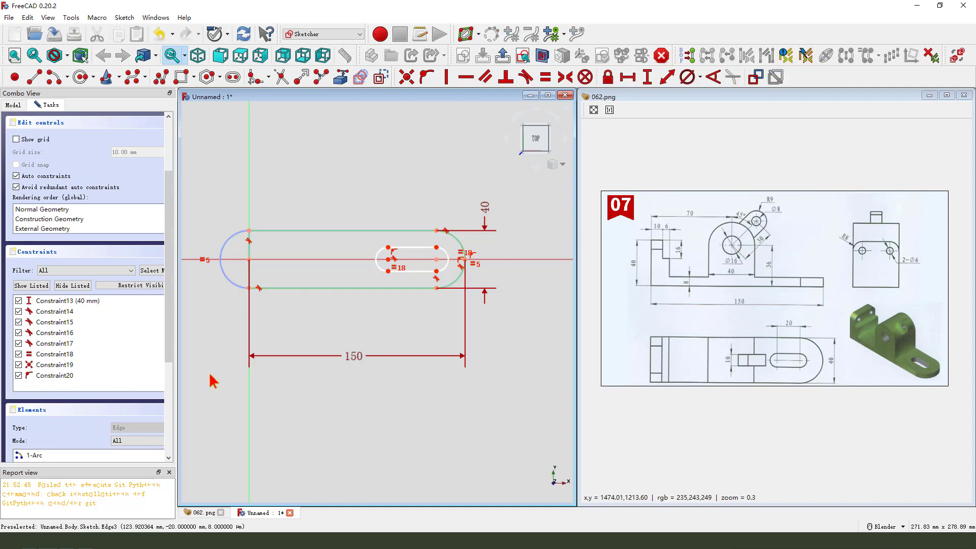
# - Set the horizontal distance between the inner slot's two arc centres to 20 mm
pyautogui.scroll(1, 504, 263)
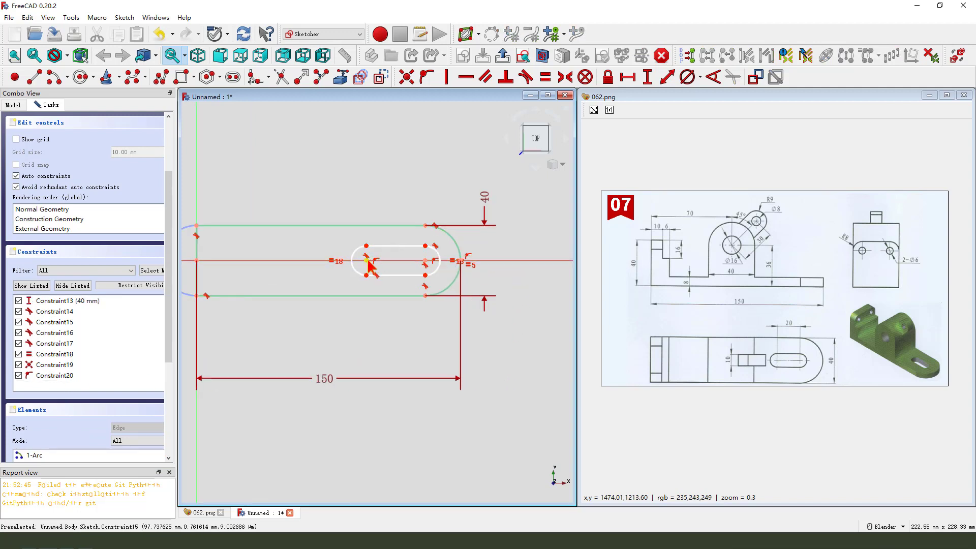
pyautogui.click(388, 260)
pyautogui.click(425, 261)
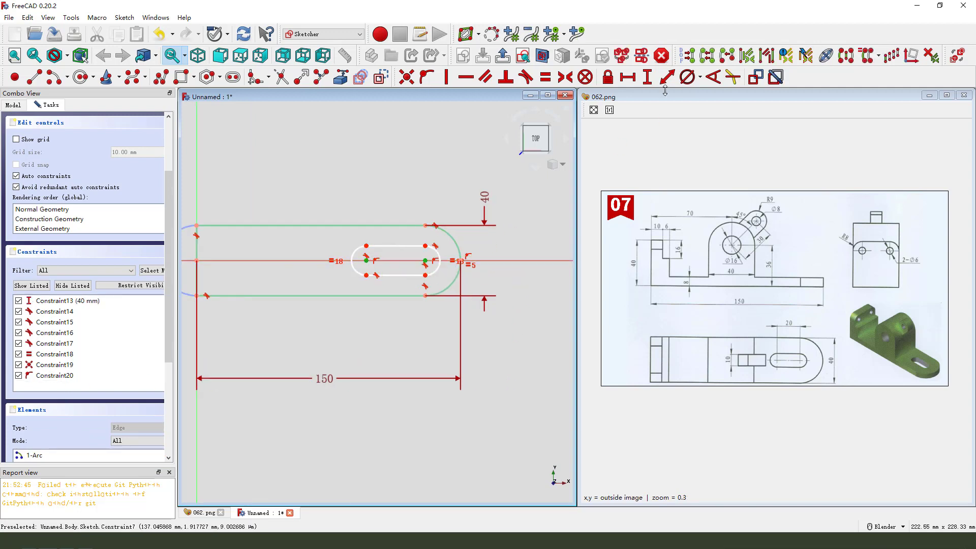
pyautogui.click(627, 77)
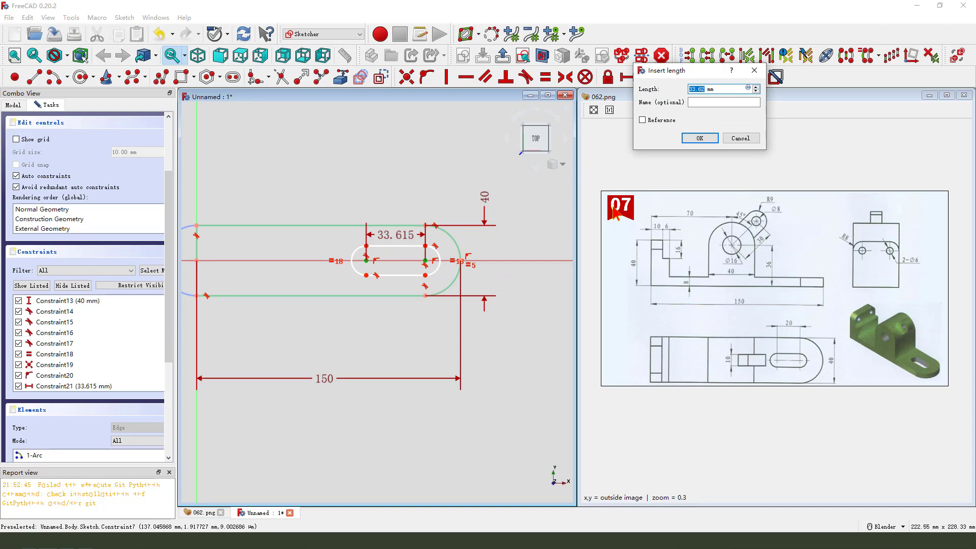
pyautogui.write('20')
pyautogui.press('Return')
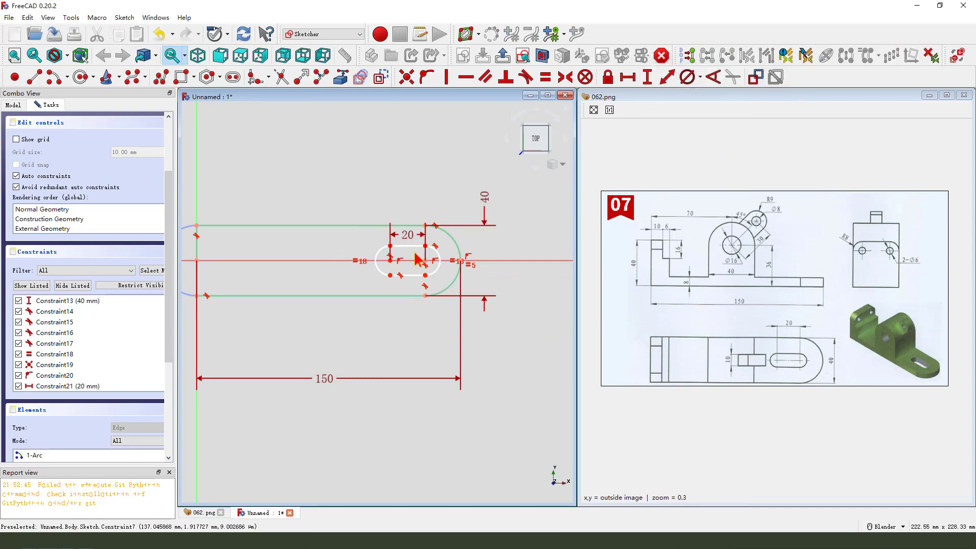
# - Set the vertical distance between the slot's left arc endpoints to 12 mm and place the dimension above and left of the slot
pyautogui.scroll(2, 416, 259)
pyautogui.click(390, 246)
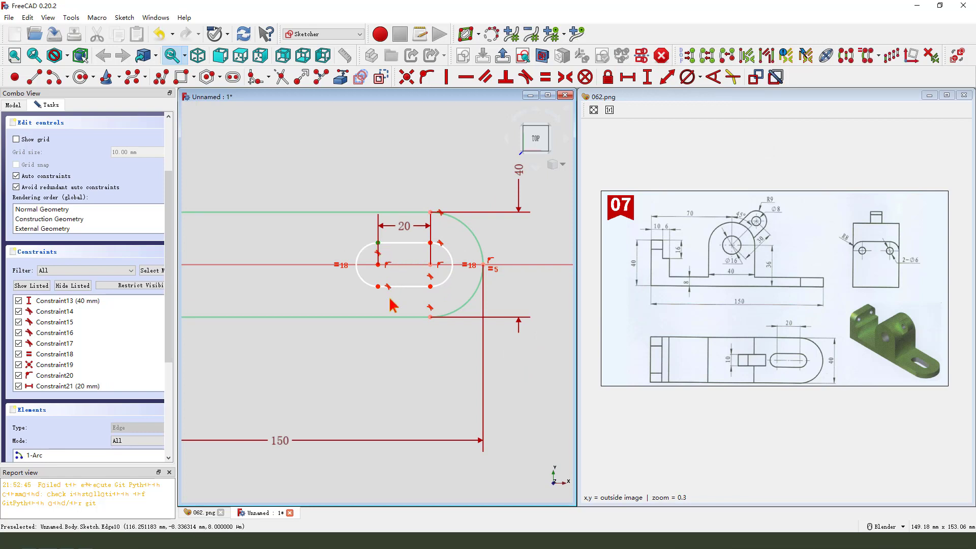
pyautogui.click(381, 287)
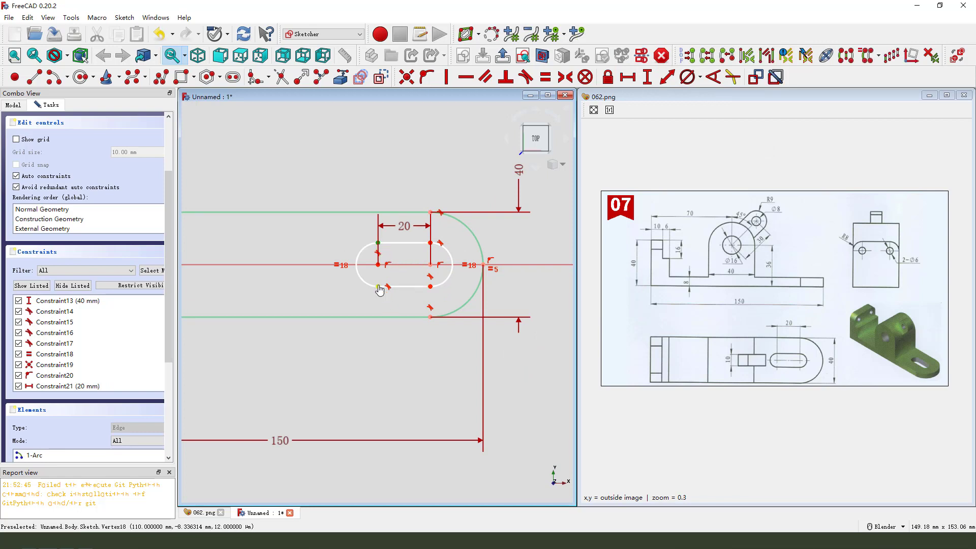
pyautogui.click(647, 77)
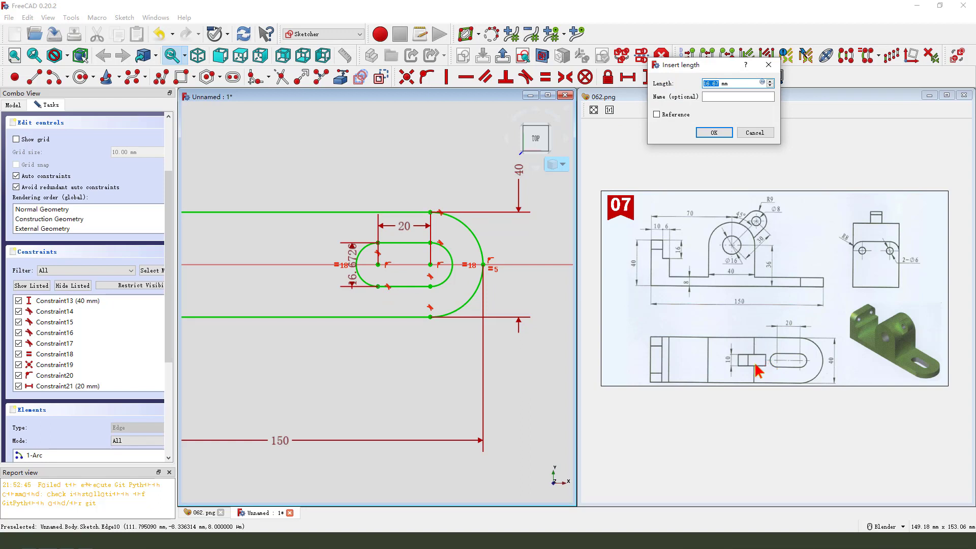
pyautogui.moveTo(735, 347); pyautogui.dragTo(723, 358)
pyautogui.click(714, 84)
pyautogui.write('12')
pyautogui.press('Return')
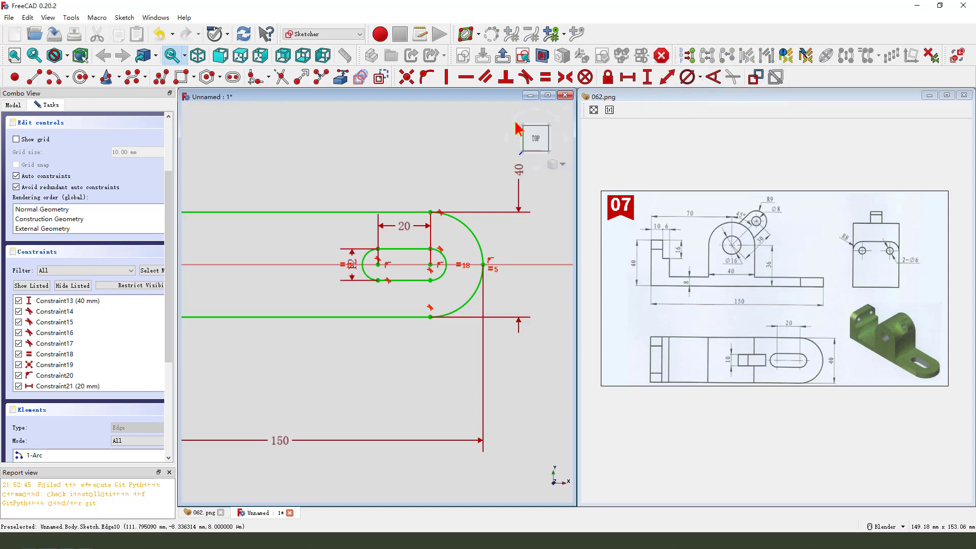
pyautogui.moveTo(356, 263); pyautogui.dragTo(346, 231)
pyautogui.scroll(-2, 471, 269)
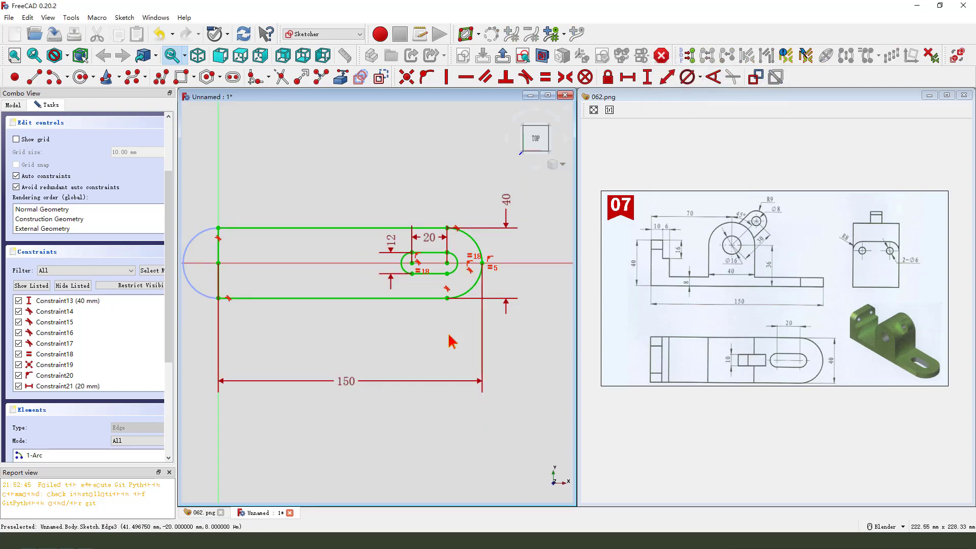
# - Finish the base plate sketch and pad it to a length of 8 mm
pyautogui.click(501, 56)
pyautogui.scroll(-6, 326, 232)
pyautogui.scroll(1, 495, 295)
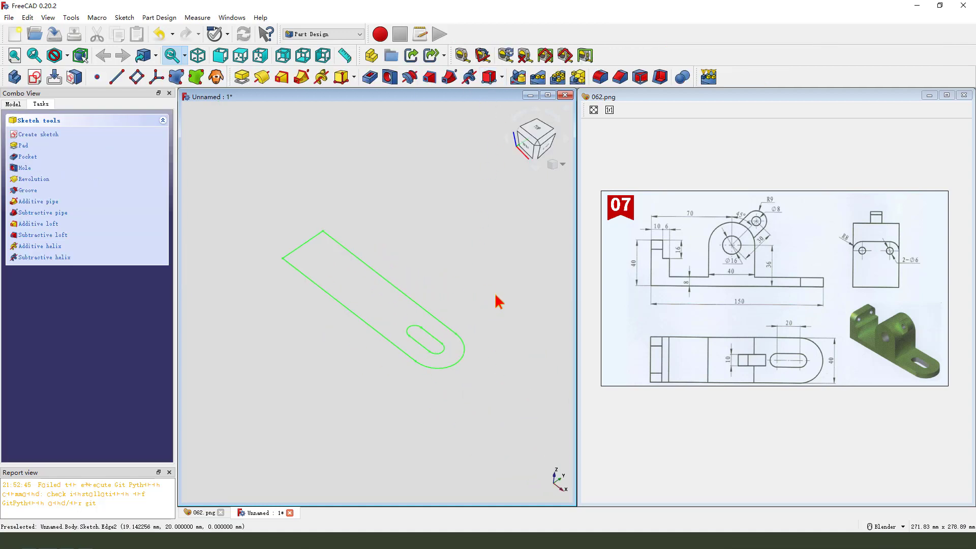
pyautogui.click(249, 81)
pyautogui.moveTo(690, 261)
pyautogui.mouseDown()
pyautogui.moveTo(669, 298)
pyautogui.moveTo(695, 277)
pyautogui.moveTo(681, 290)
pyautogui.moveTo(700, 301)
pyautogui.mouseUp()
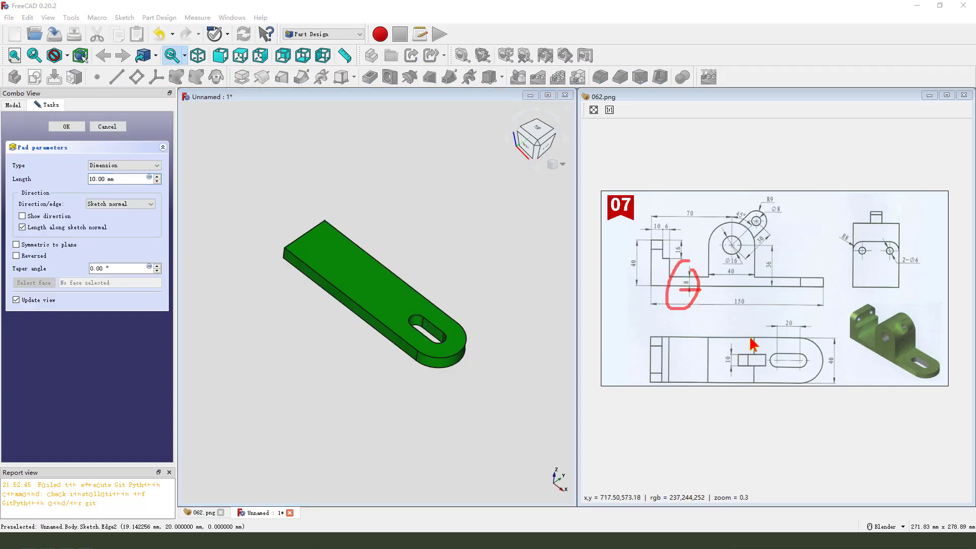
pyautogui.press('Escape')
pyautogui.click(159, 184)
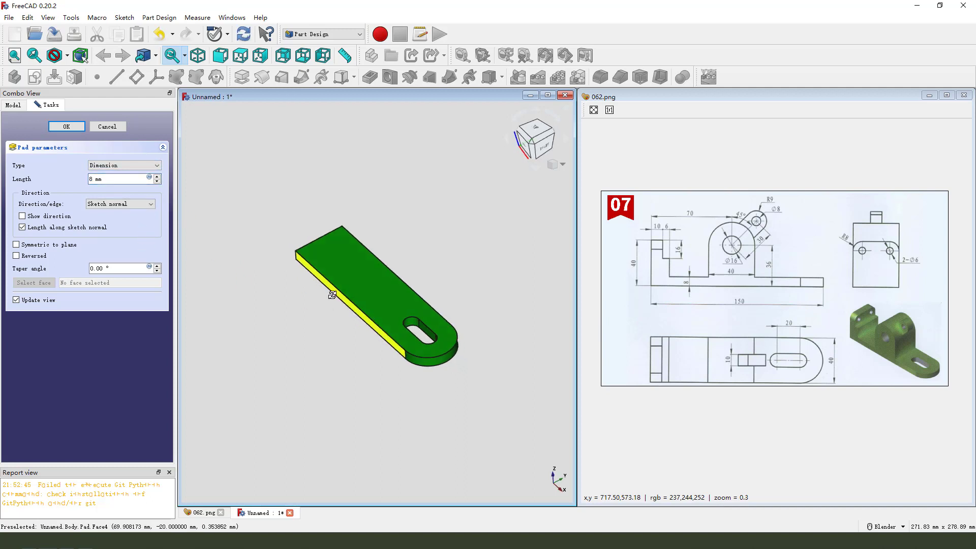
pyautogui.click(66, 126)
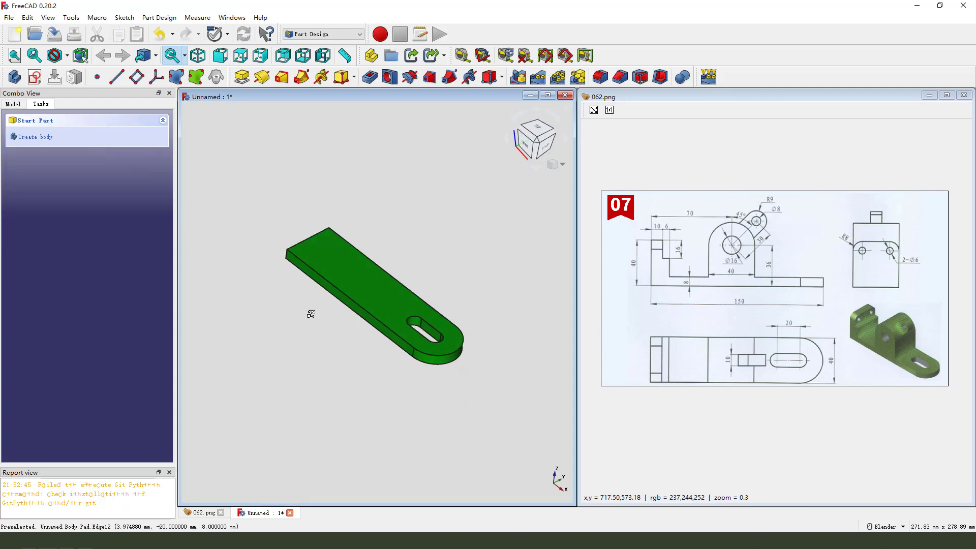
pyautogui.moveTo(319, 332); pyautogui.dragTo(316, 332, button='middle')
pyautogui.hotkey('ctrl', 'alt', 'g')
pyautogui.moveTo(643, 233)
pyautogui.mouseDown()
pyautogui.moveTo(673, 236)
pyautogui.moveTo(675, 282)
pyautogui.moveTo(644, 277)
pyautogui.moveTo(644, 235)
pyautogui.moveTo(624, 243)
pyautogui.mouseUp()
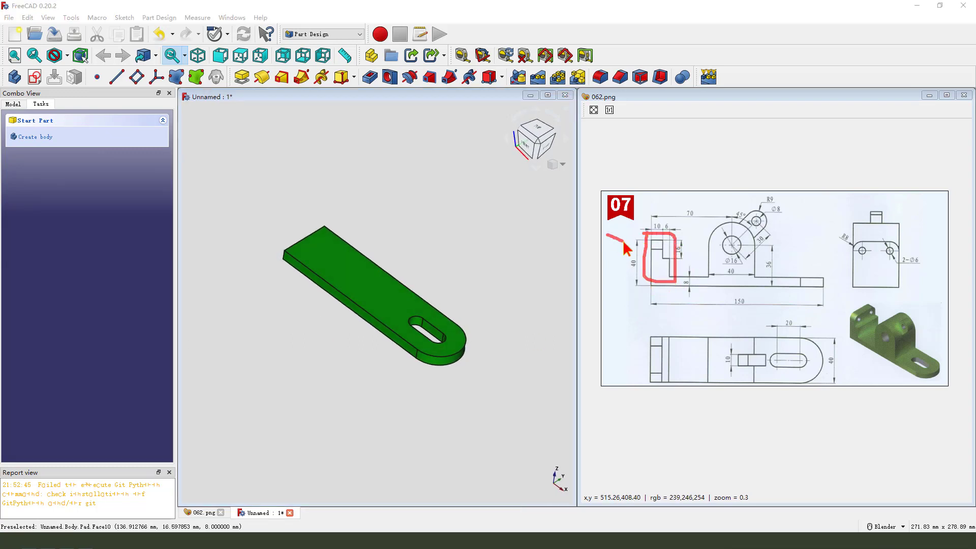
pyautogui.press('Escape')
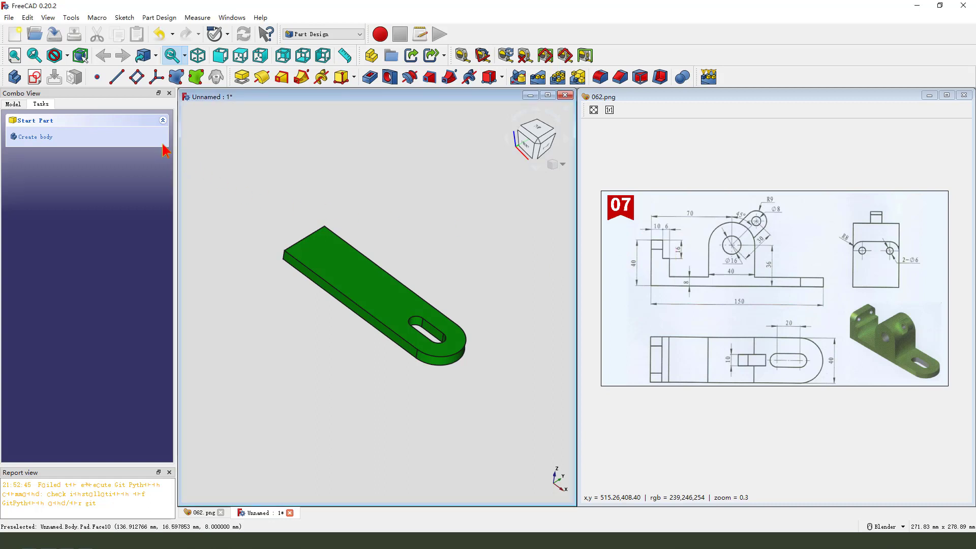
# - Start a new sketch on the XZ plane
pyautogui.click(34, 78)
pyautogui.scroll(-5, 358, 294)
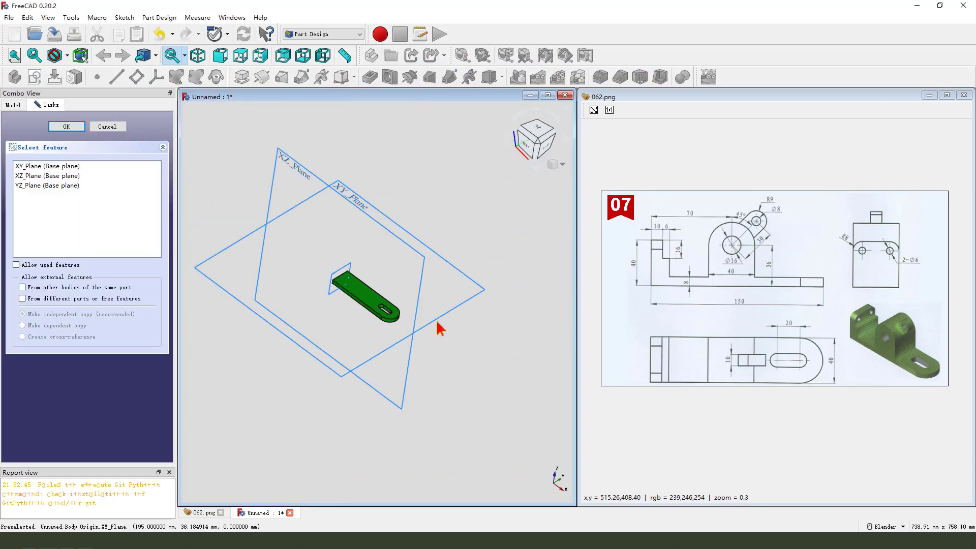
pyautogui.moveTo(437, 323)
pyautogui.mouseDown(button='middle')
pyautogui.moveTo(415, 279)
pyautogui.moveTo(425, 299)
pyautogui.mouseUp(button='middle')
pyautogui.moveTo(246, 208)
pyautogui.mouseDown()
pyautogui.moveTo(302, 211)
pyautogui.moveTo(274, 214)
pyautogui.mouseUp()
pyautogui.press('Escape')
pyautogui.click(283, 196)
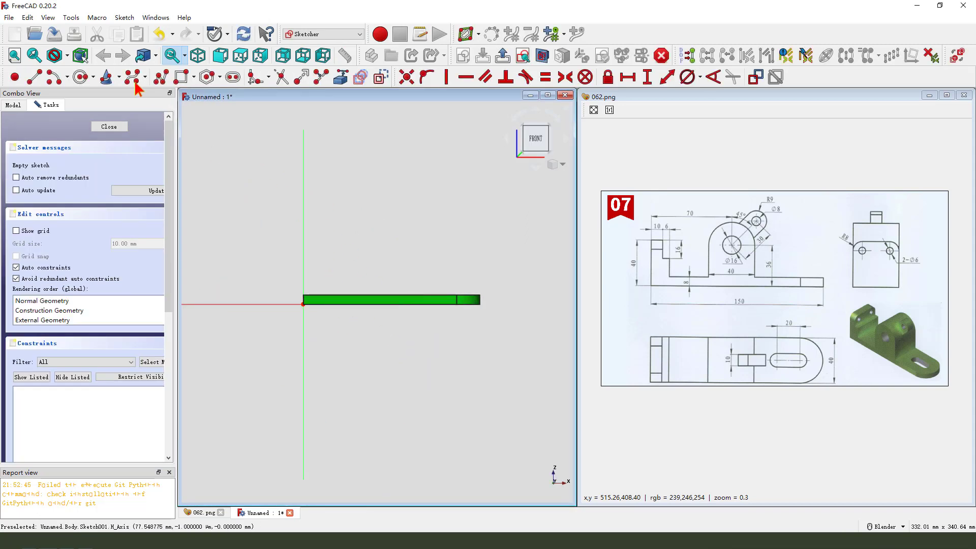
# - Sketch a closed stepped profile with a polyline from the origin, about 76 mm high and 50 mm wide, with its base on the horizontal axis
pyautogui.click(161, 77)
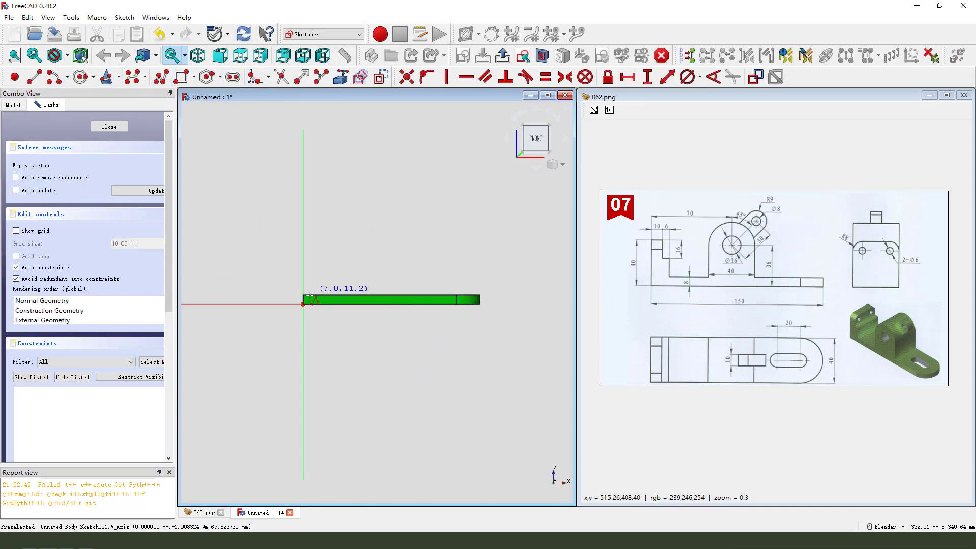
pyautogui.click(304, 304)
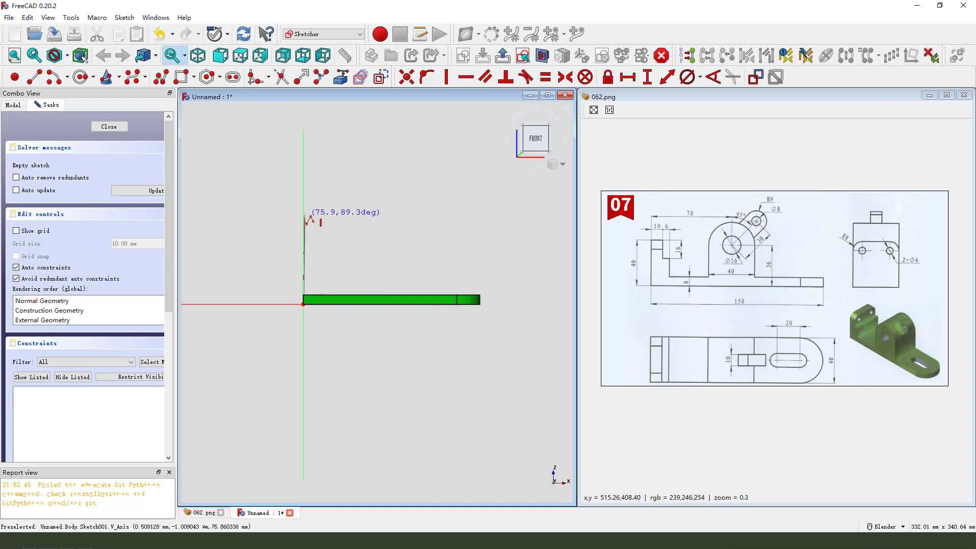
pyautogui.click(305, 215)
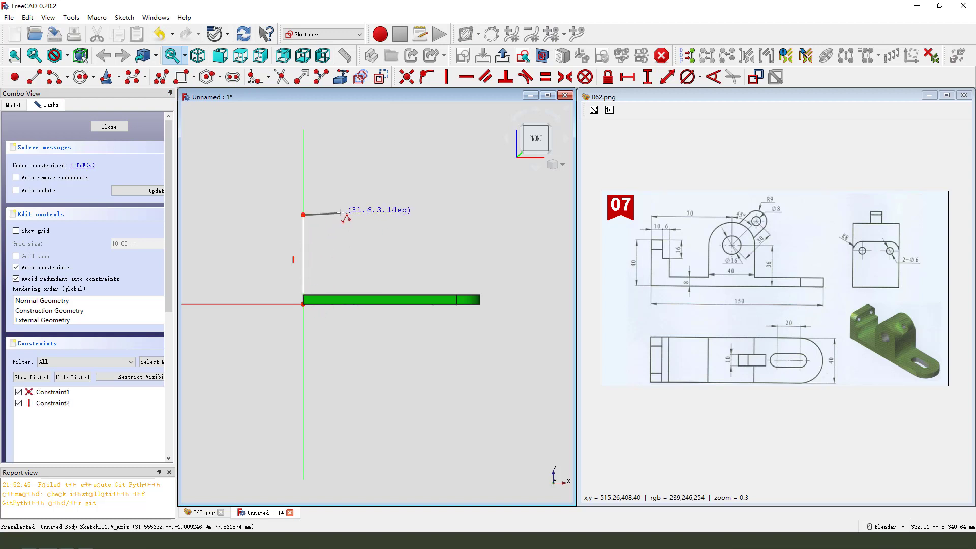
pyautogui.click(340, 215)
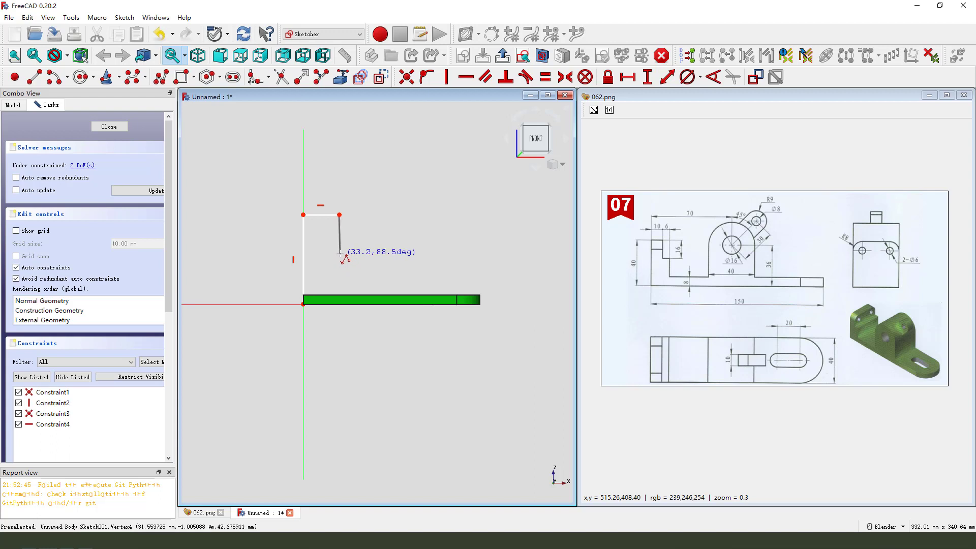
pyautogui.click(340, 254)
pyautogui.click(363, 253)
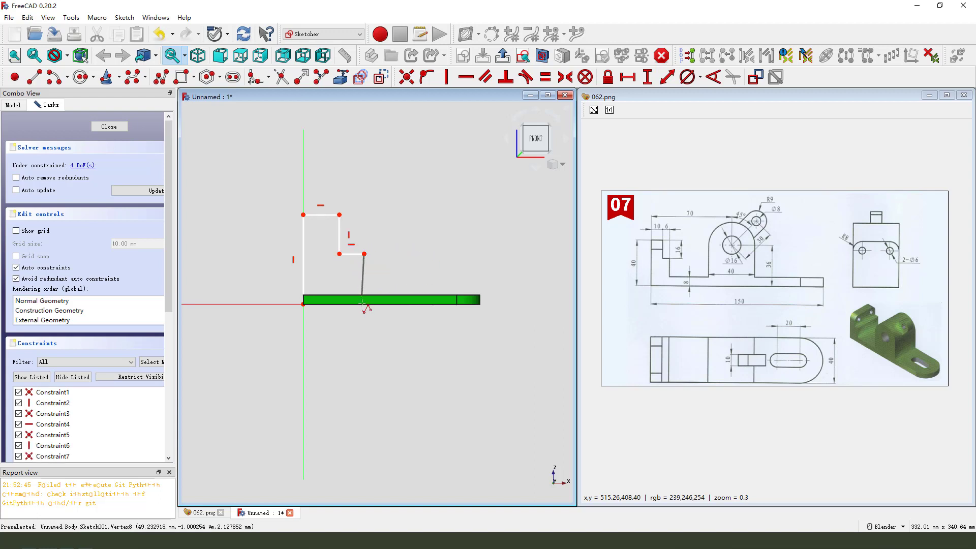
pyautogui.click(363, 305)
pyautogui.click(304, 304)
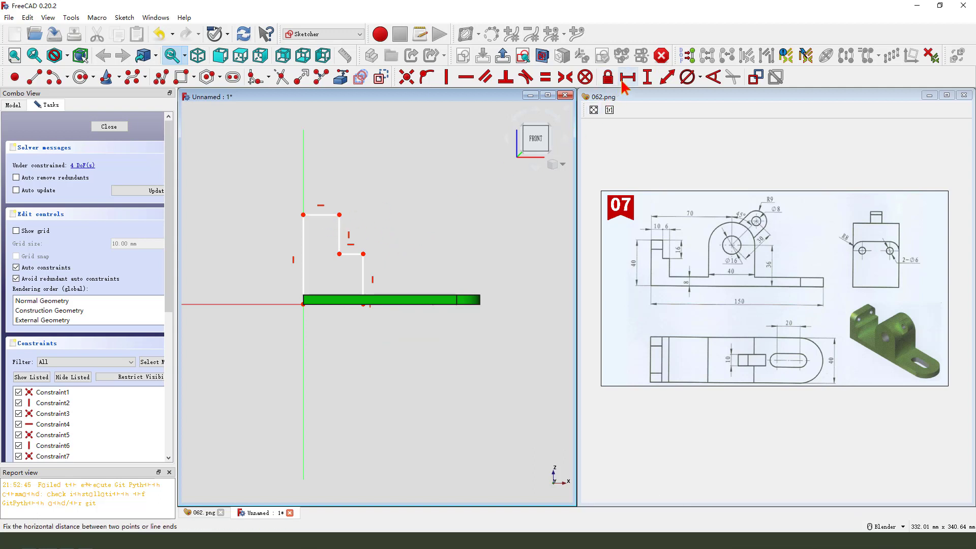
# - Set the horizontal length of the profile's top edge to 10 mm
pyautogui.click(325, 215)
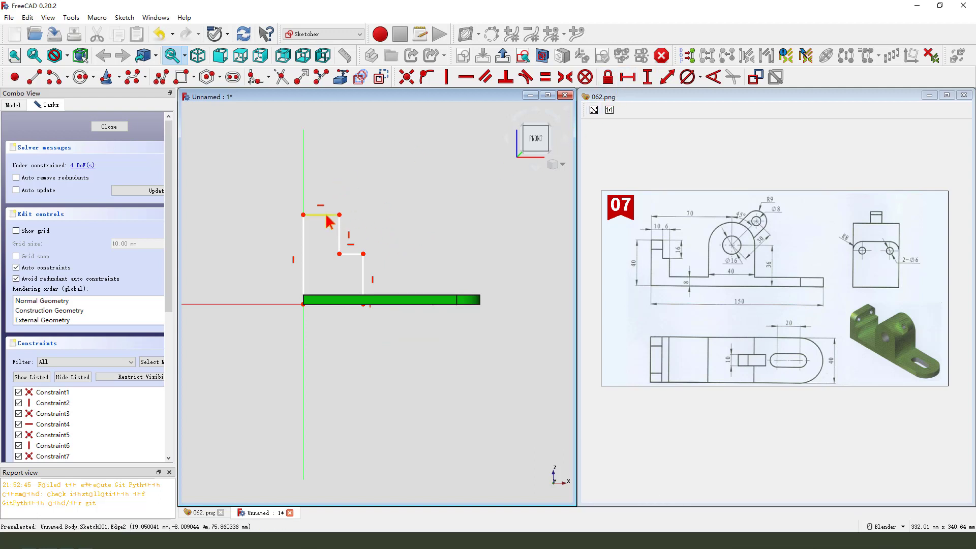
pyautogui.click(626, 83)
pyautogui.press('Return')
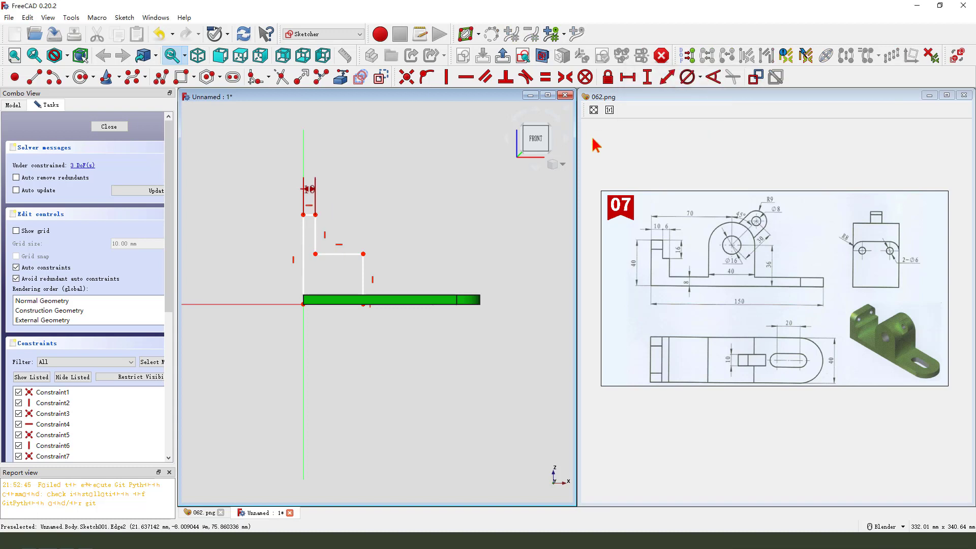
# - Set the horizontal length of the step edge to 6 mm and place the two width dimensions clear of the profile
pyautogui.click(339, 254)
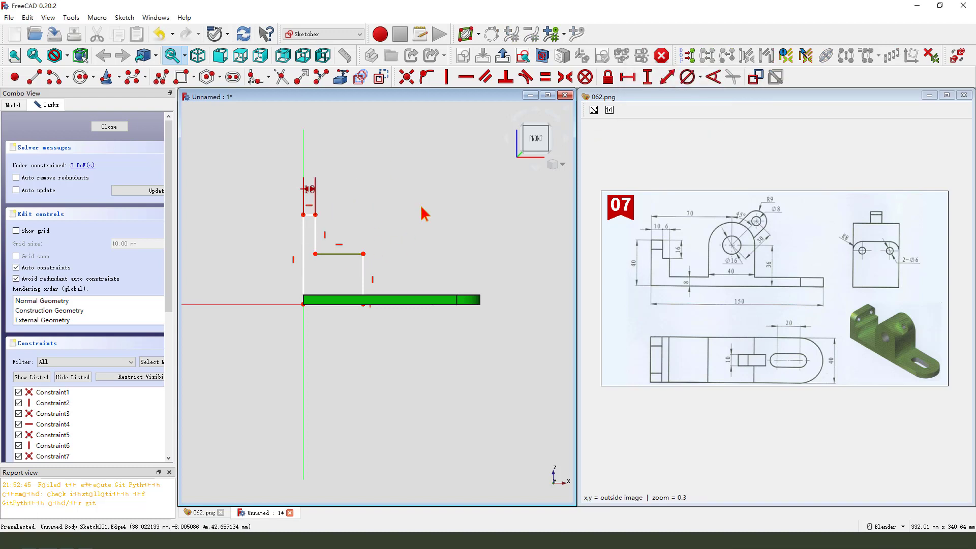
pyautogui.click(626, 83)
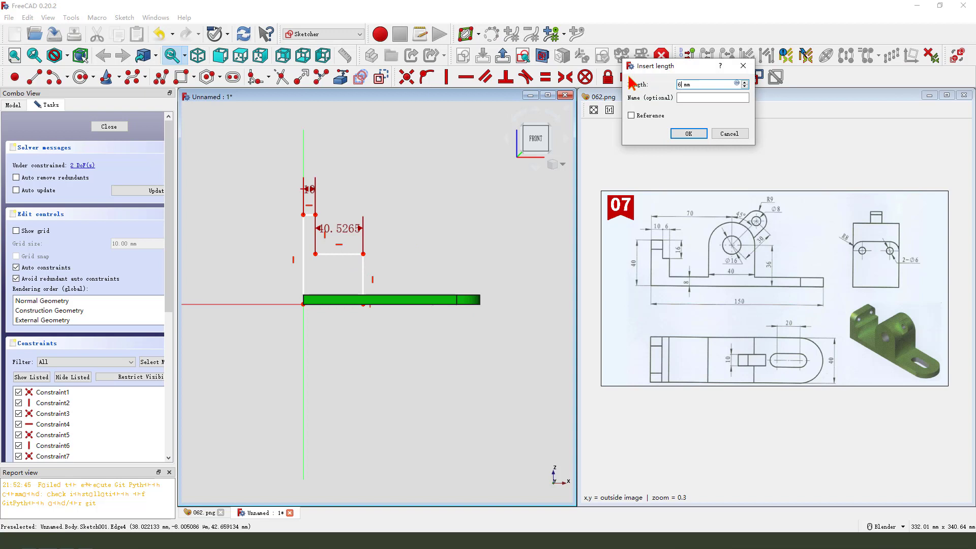
pyautogui.write('6')
pyautogui.press('Return')
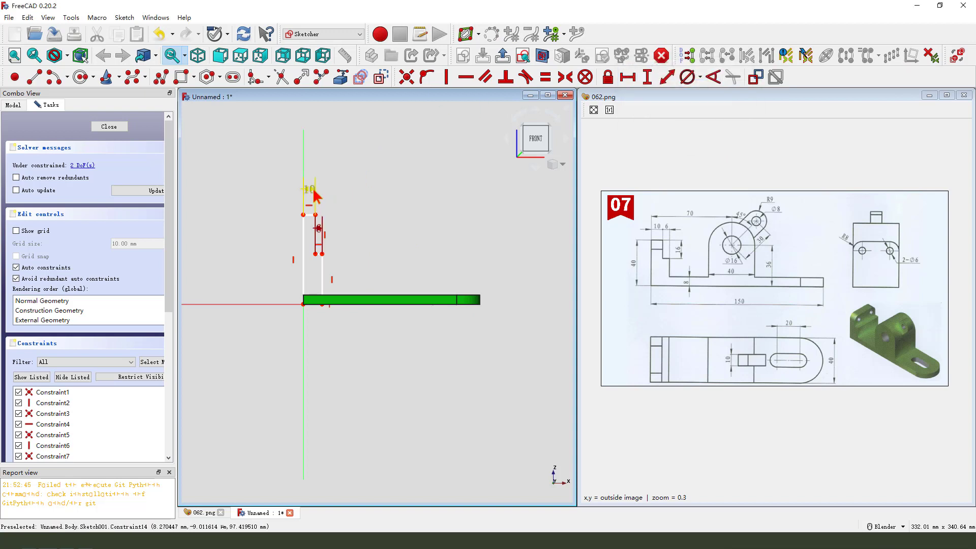
pyautogui.moveTo(314, 194); pyautogui.dragTo(279, 192)
pyautogui.moveTo(322, 227); pyautogui.dragTo(354, 230)
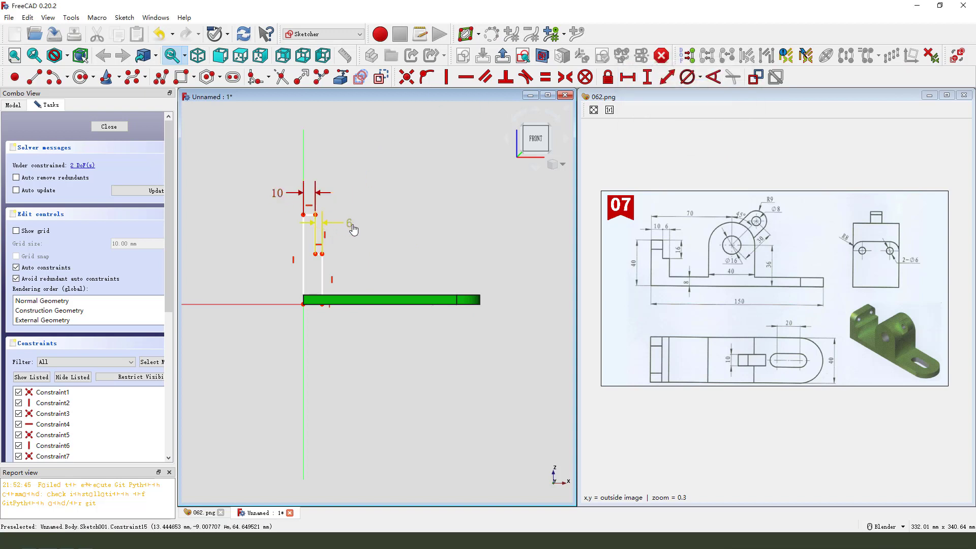
# - Set the height of the profile's left edge to 40 mm
pyautogui.scroll(1, 348, 261)
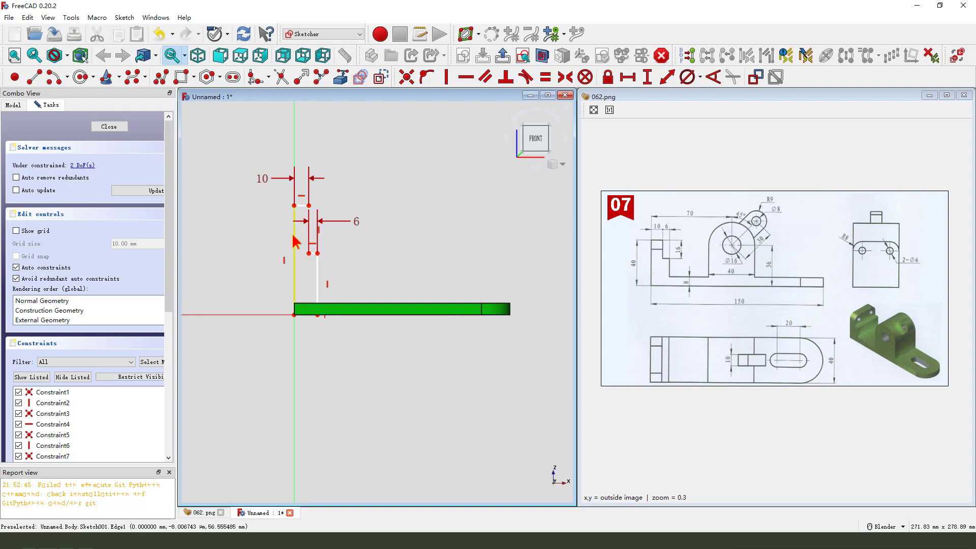
pyautogui.click(294, 270)
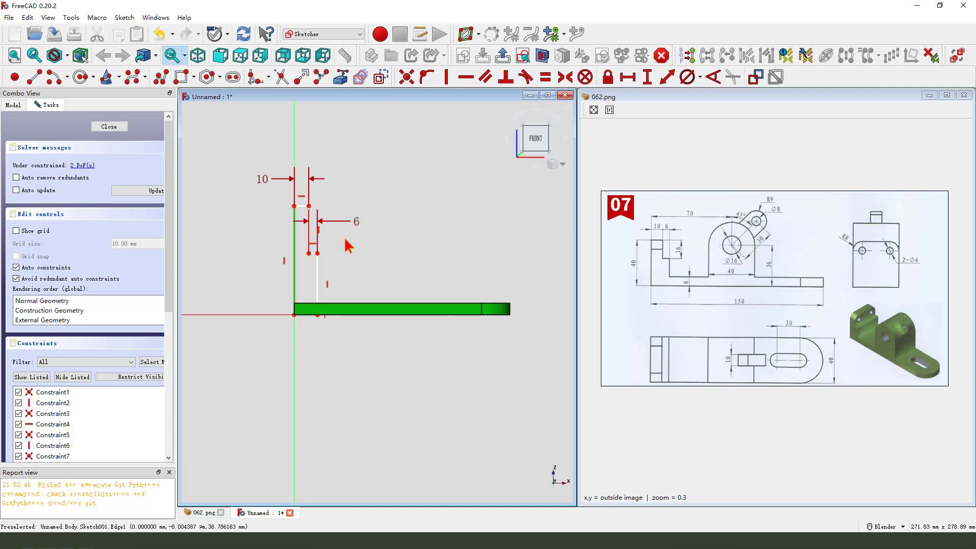
pyautogui.click(648, 78)
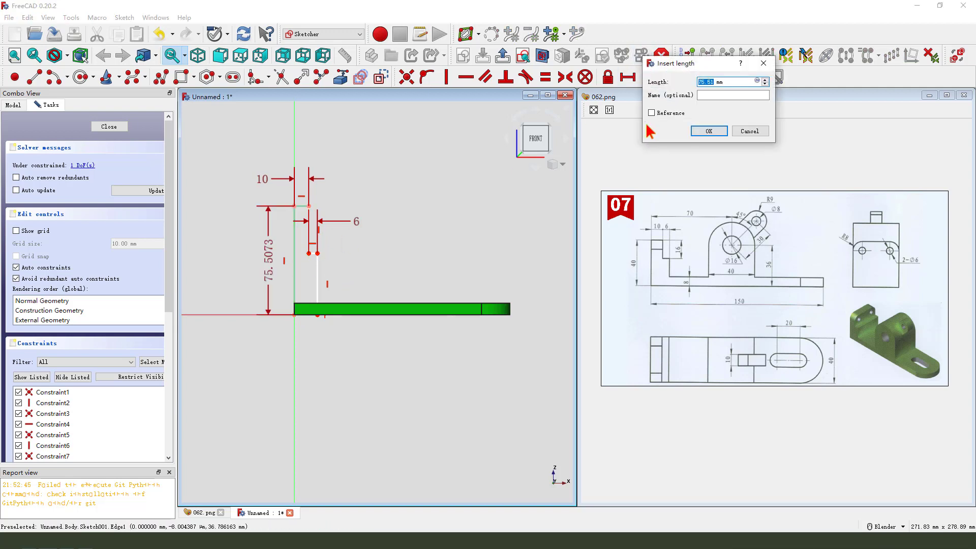
pyautogui.press('Return')
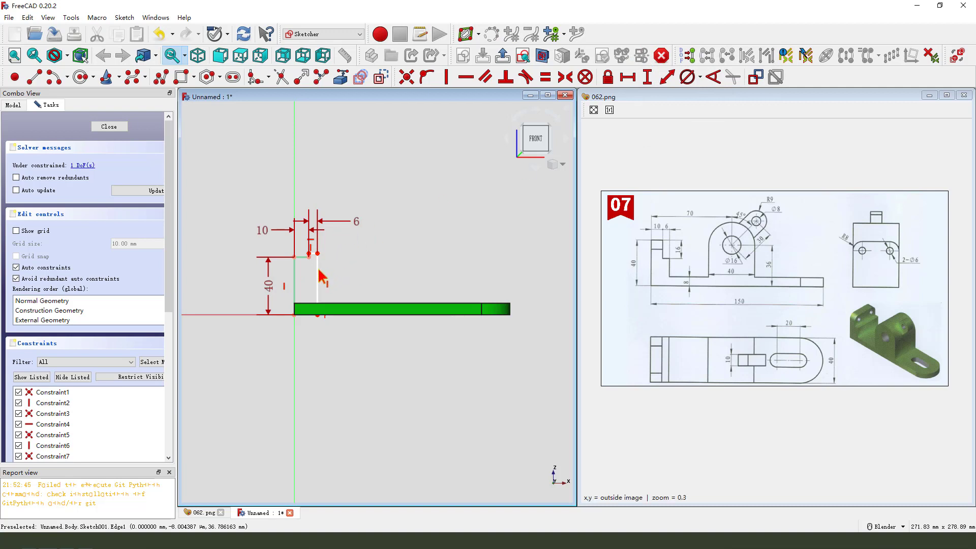
# - Lower the step edge to about 19 mm above the horizontal axis and place its 6 mm dimension beside it
pyautogui.scroll(2, 318, 270)
pyautogui.moveTo(317, 245); pyautogui.dragTo(318, 296)
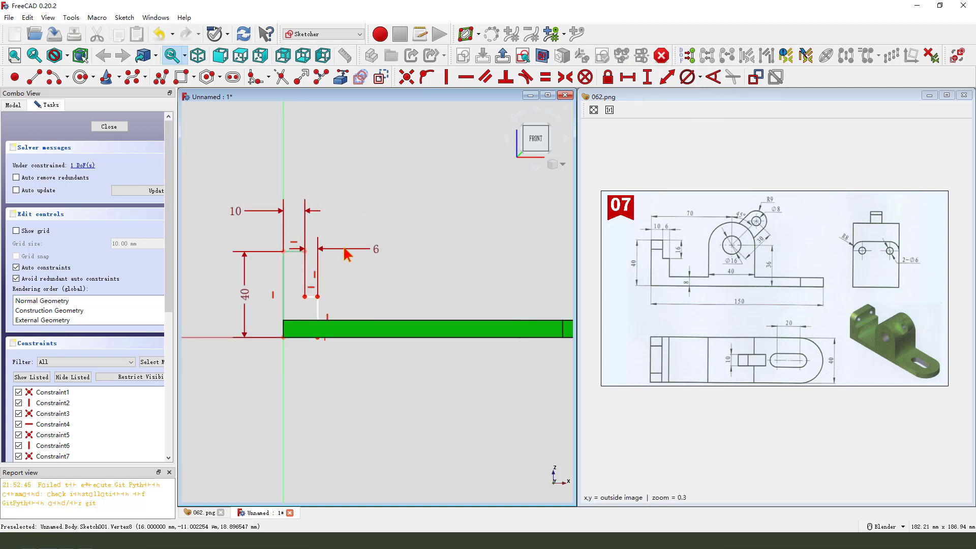
pyautogui.moveTo(376, 252); pyautogui.dragTo(375, 293)
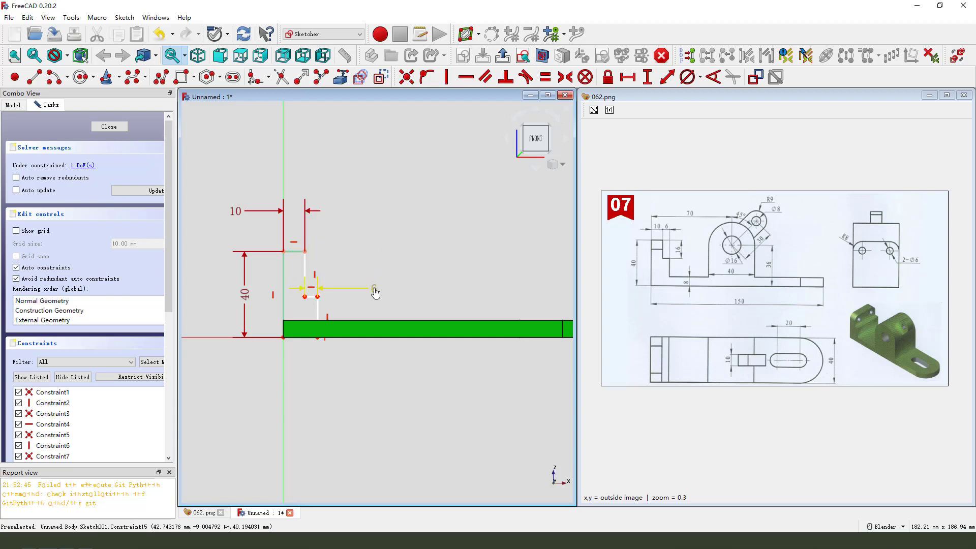
# - Set the vertical height between the profile's top edge and the step edge to 16 mm and tidy the dimension positions
pyautogui.click(647, 77)
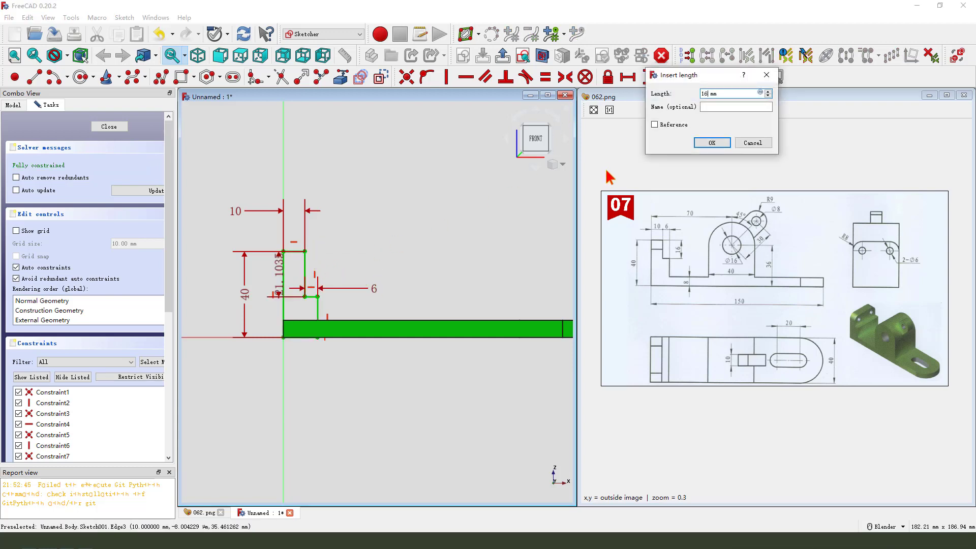
pyautogui.write('16')
pyautogui.press('Return')
pyautogui.moveTo(278, 268); pyautogui.dragTo(356, 308)
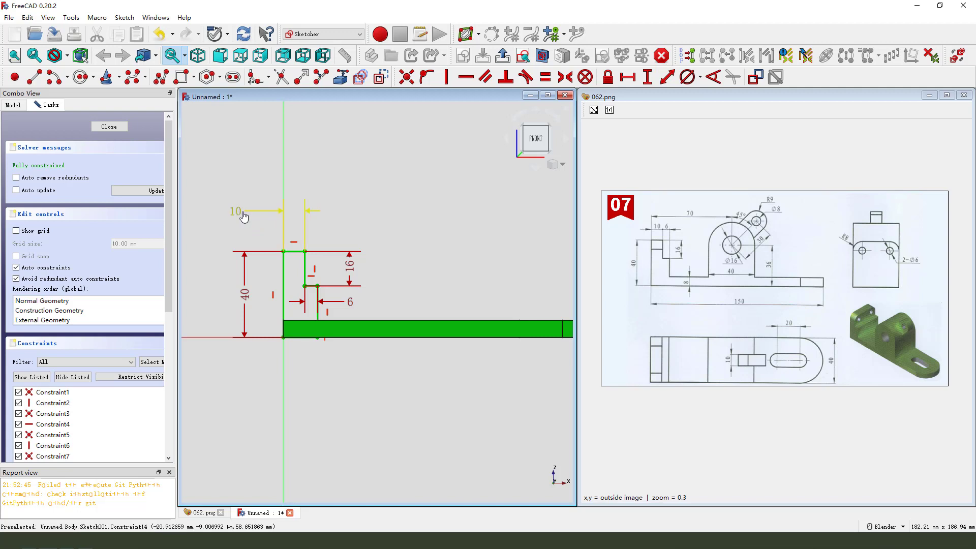
pyautogui.moveTo(240, 211); pyautogui.dragTo(264, 224)
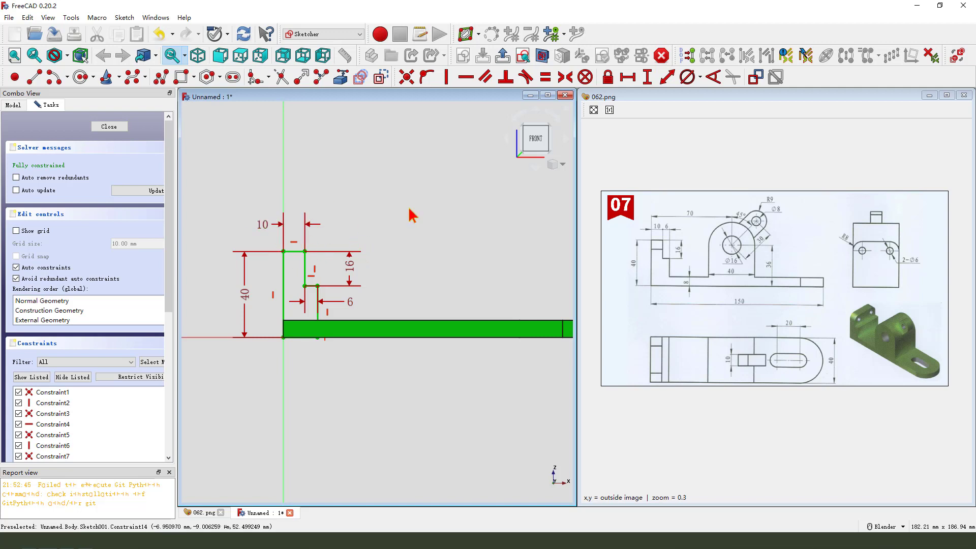
# - Finish the stepped profile sketch and pad it 40 mm symmetric to the sketch plane
pyautogui.click(505, 56)
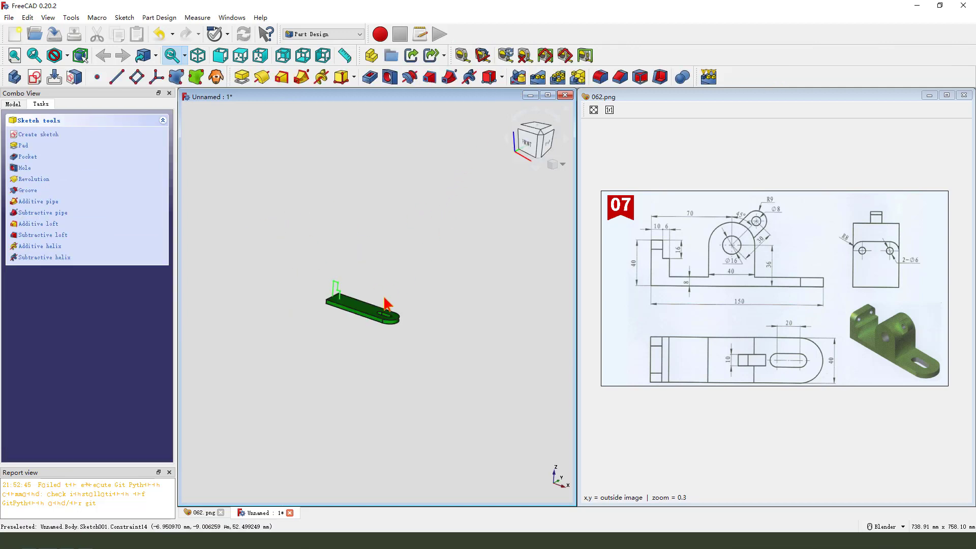
pyautogui.click(243, 78)
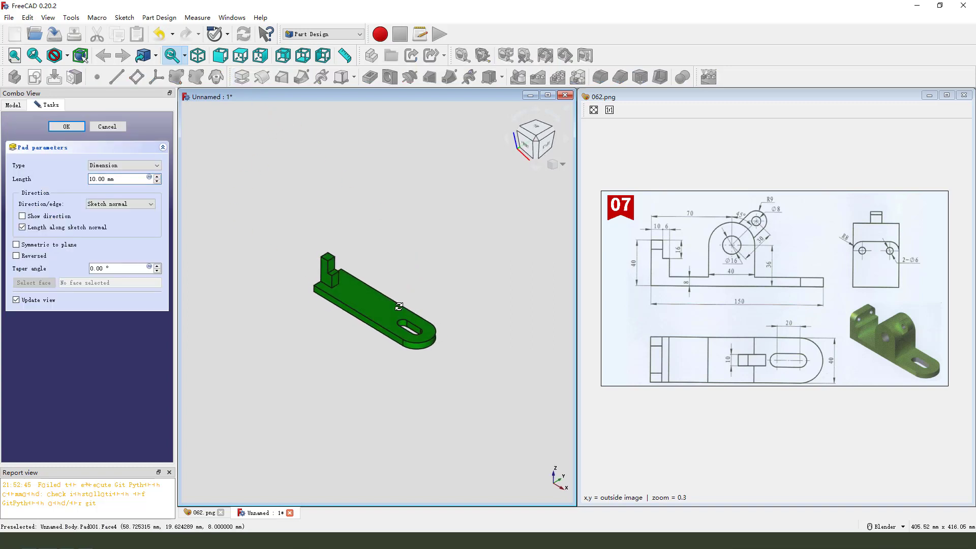
pyautogui.click(105, 178)
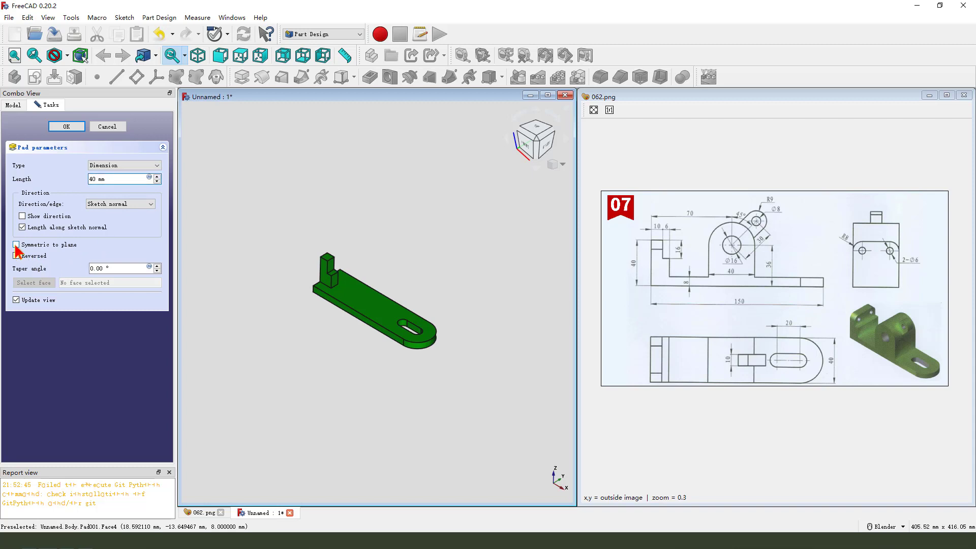
pyautogui.click(16, 244)
pyautogui.moveTo(305, 283); pyautogui.dragTo(382, 322, button='middle')
pyautogui.click(66, 126)
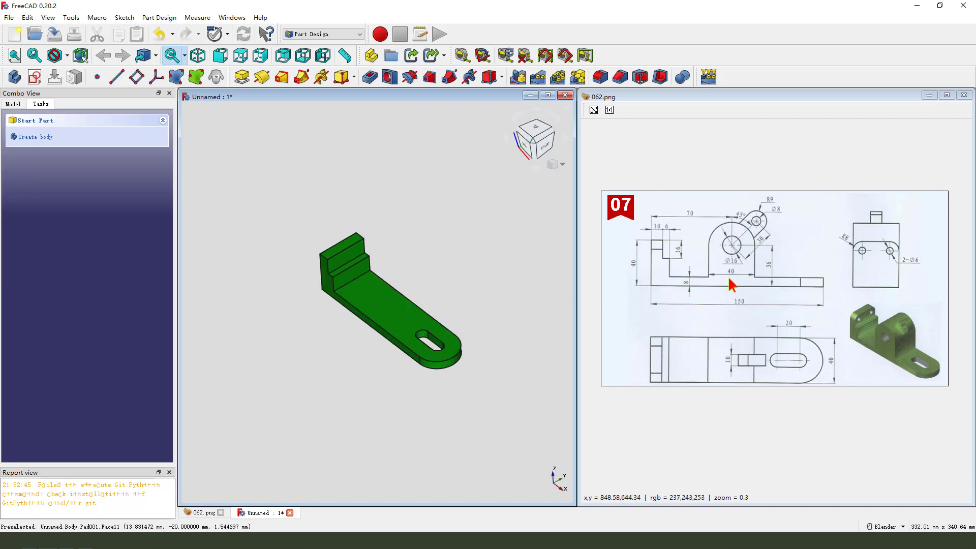
pyautogui.moveTo(863, 233)
pyautogui.mouseDown()
pyautogui.moveTo(844, 246)
pyautogui.moveTo(897, 230)
pyautogui.moveTo(910, 239)
pyautogui.mouseUp()
pyautogui.moveTo(845, 213); pyautogui.dragTo(840, 230)
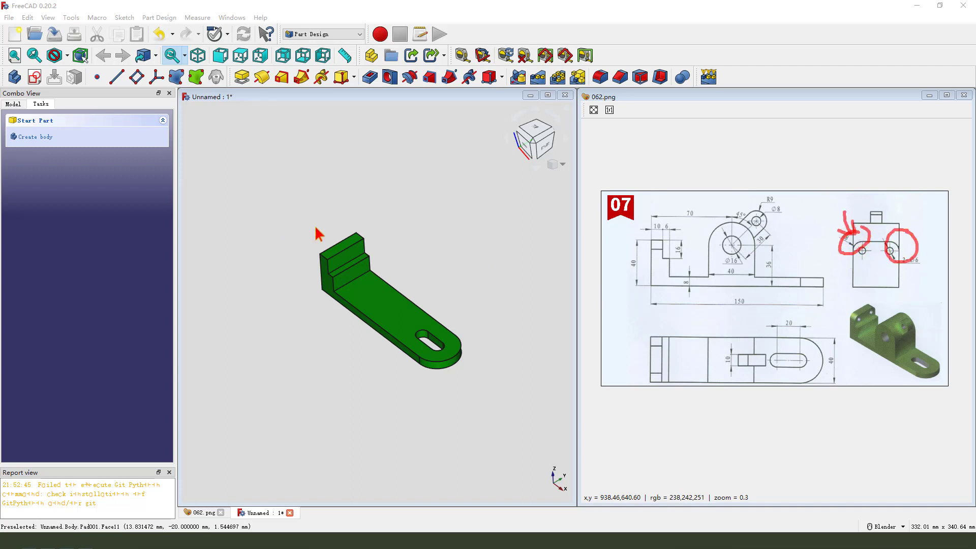
pyautogui.press('Escape')
# - Fillet the two short top corner edges of the stepped end block with an 8 mm radius
pyautogui.scroll(2, 360, 233)
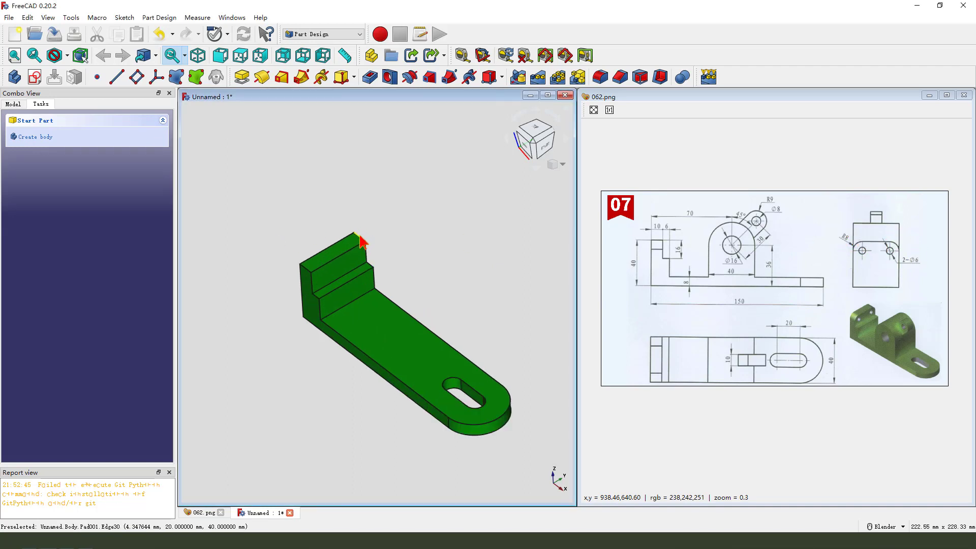
pyautogui.click(360, 236)
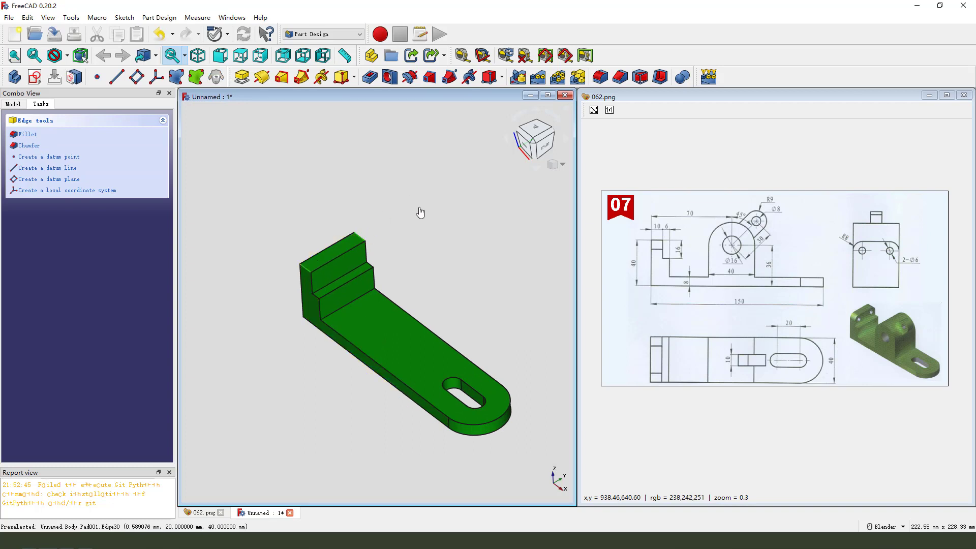
pyautogui.keyDown('ctrl'); pyautogui.click(345, 233); pyautogui.keyUp('ctrl')
pyautogui.click(599, 77)
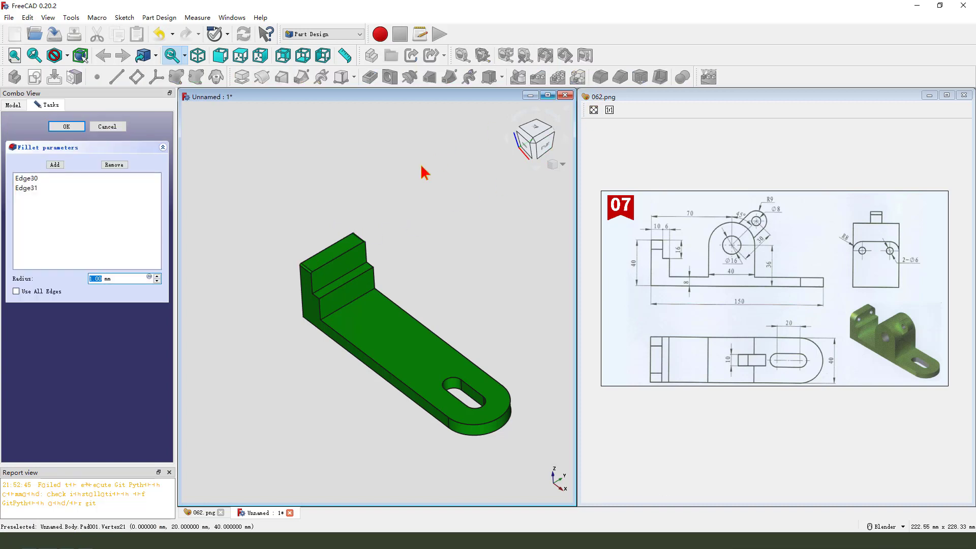
pyautogui.press('Return')
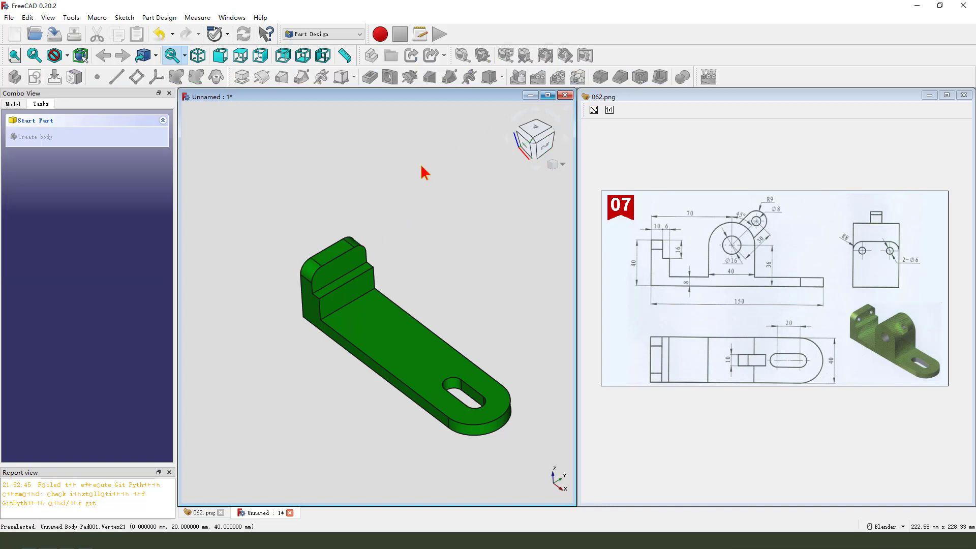
pyautogui.scroll(-2, 342, 183)
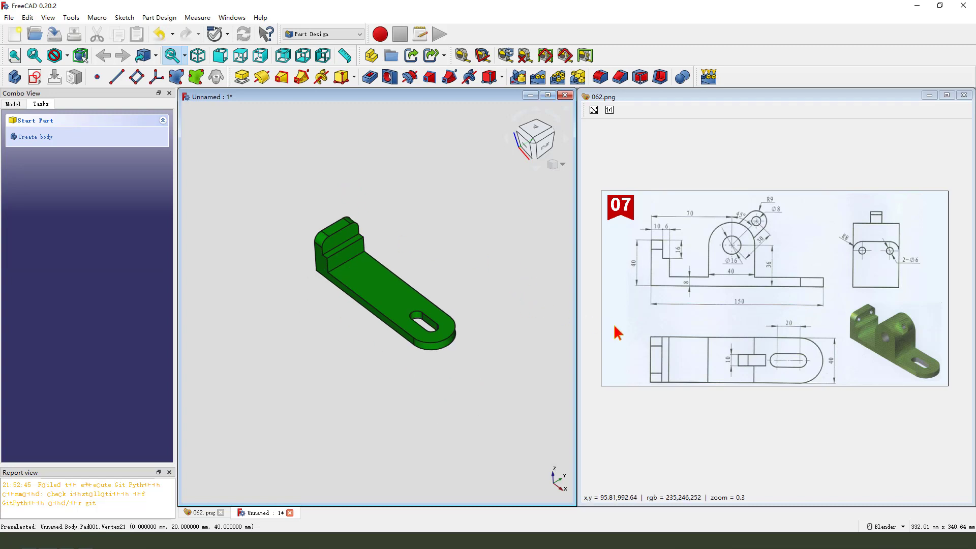
pyautogui.moveTo(774, 208)
pyautogui.mouseDown()
pyautogui.moveTo(705, 210)
pyautogui.moveTo(791, 226)
pyautogui.moveTo(760, 206)
pyautogui.mouseUp()
pyautogui.moveTo(789, 249)
pyautogui.mouseDown()
pyautogui.moveTo(758, 252)
pyautogui.moveTo(767, 259)
pyautogui.mouseUp()
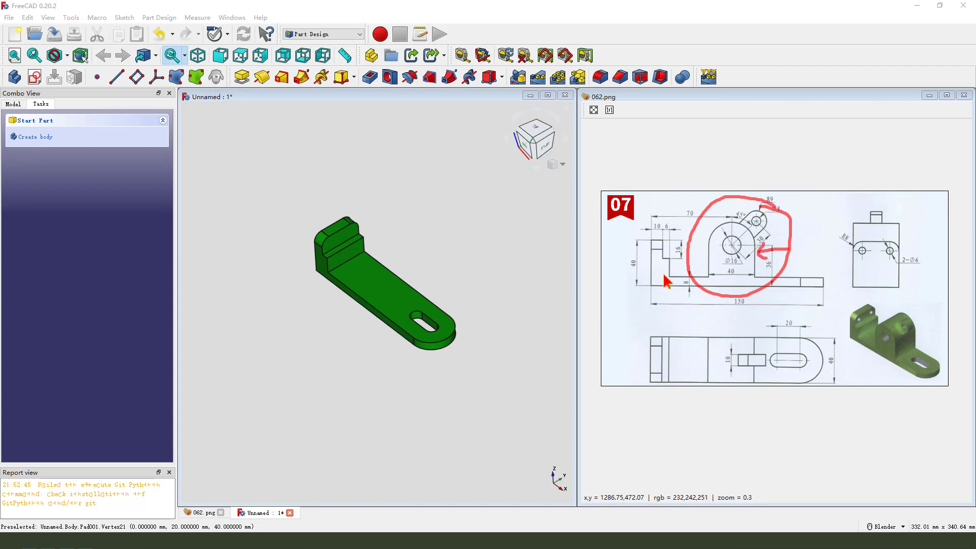
pyautogui.press('Escape')
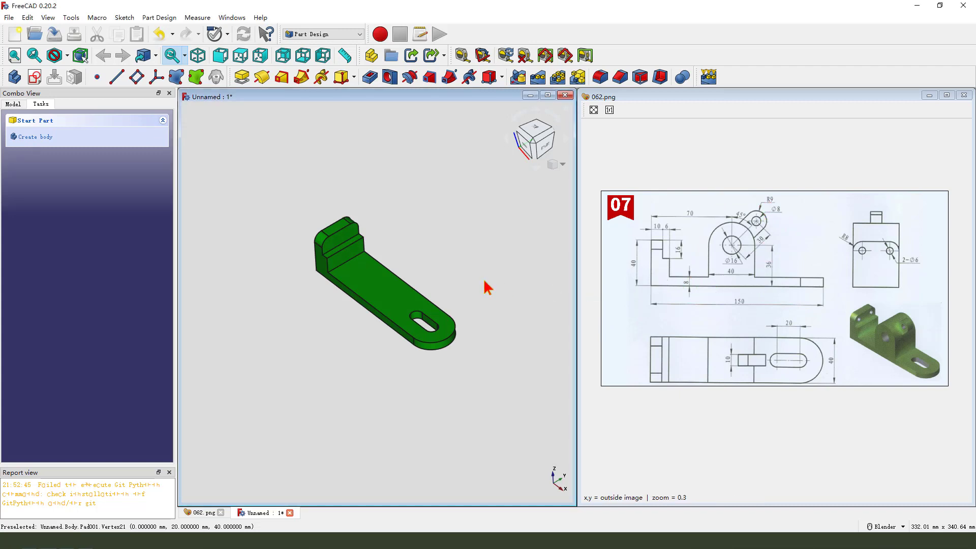
# - Start a sketch on the XZ plane and draw a steep slot crossing the base plate, its lower centre at about X 83, Z -26 mm
pyautogui.click(34, 78)
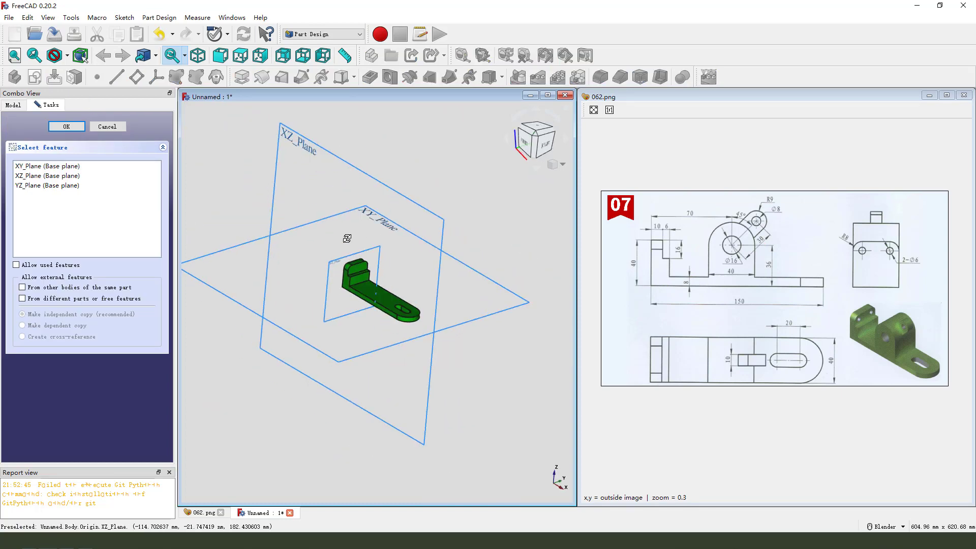
pyautogui.click(307, 151)
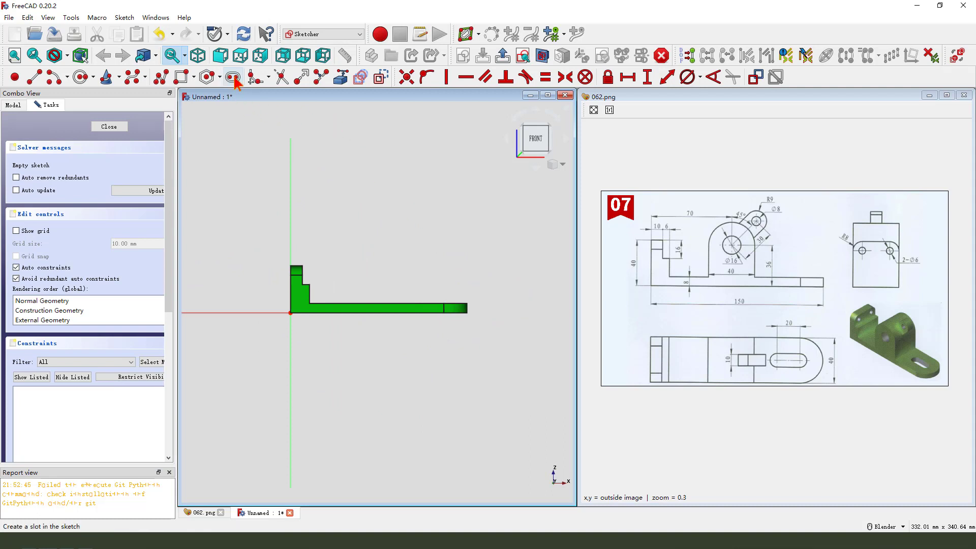
pyautogui.click(232, 76)
pyautogui.click(374, 234)
pyautogui.click(389, 343)
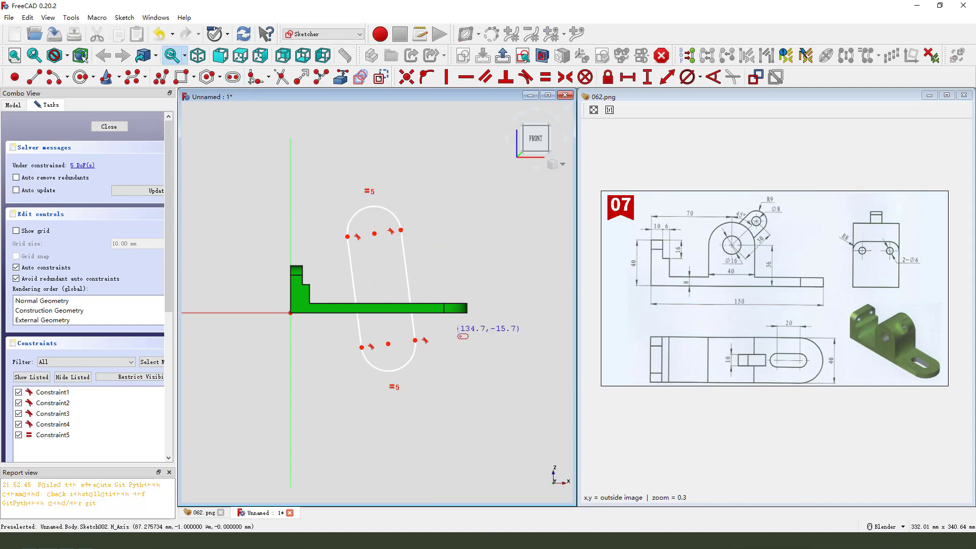
# - Constrain the slot's lower arc centre onto the horizontal axis and align its two arc centres vertically
pyautogui.click(388, 344)
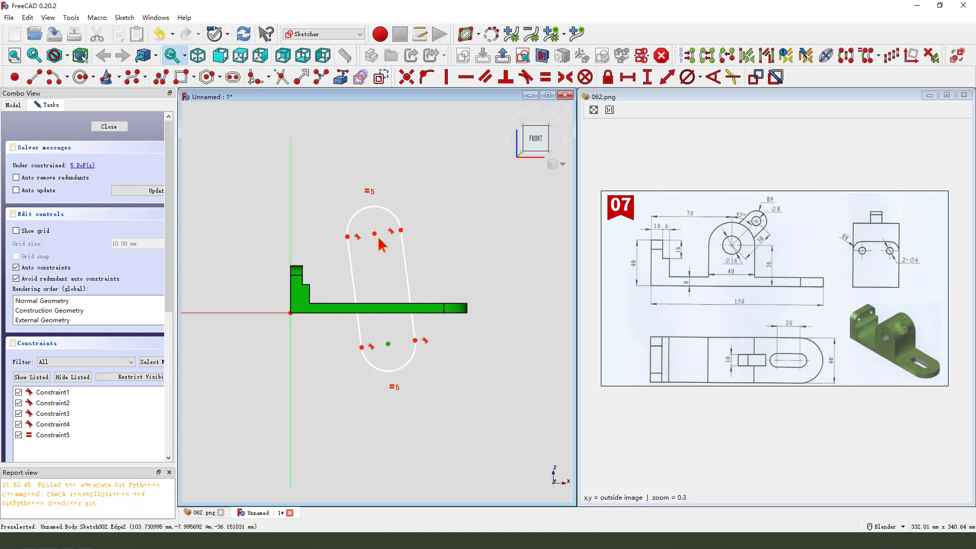
pyautogui.click(274, 312)
pyautogui.click(426, 77)
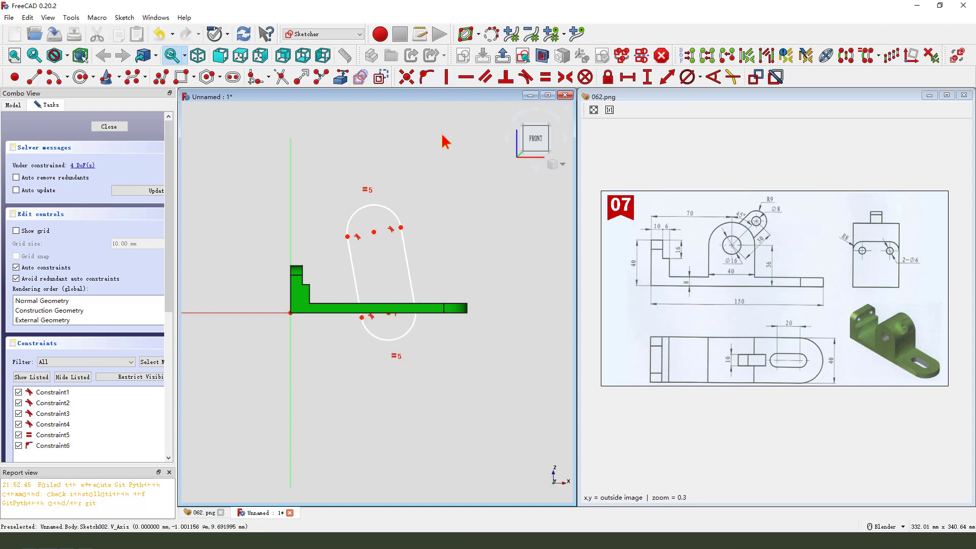
pyautogui.click(374, 234)
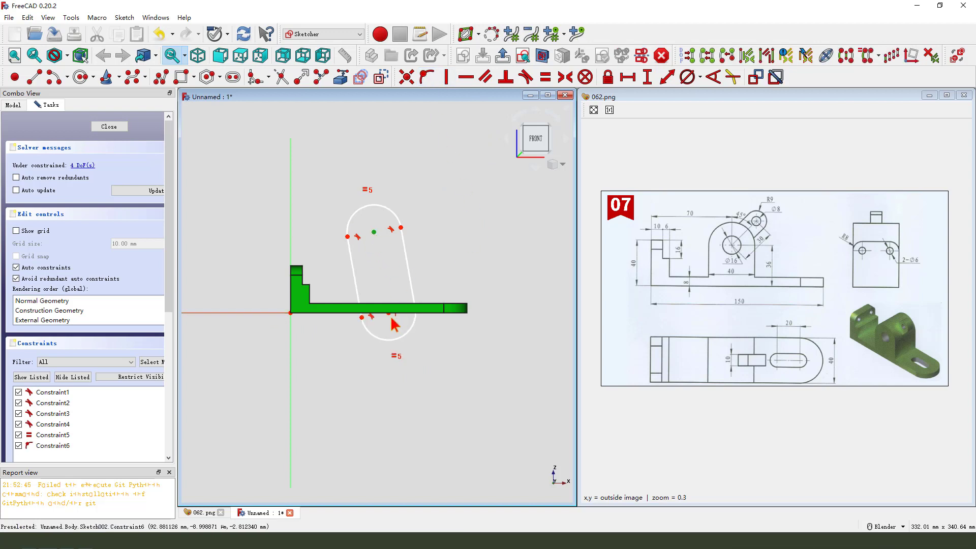
pyautogui.click(389, 314)
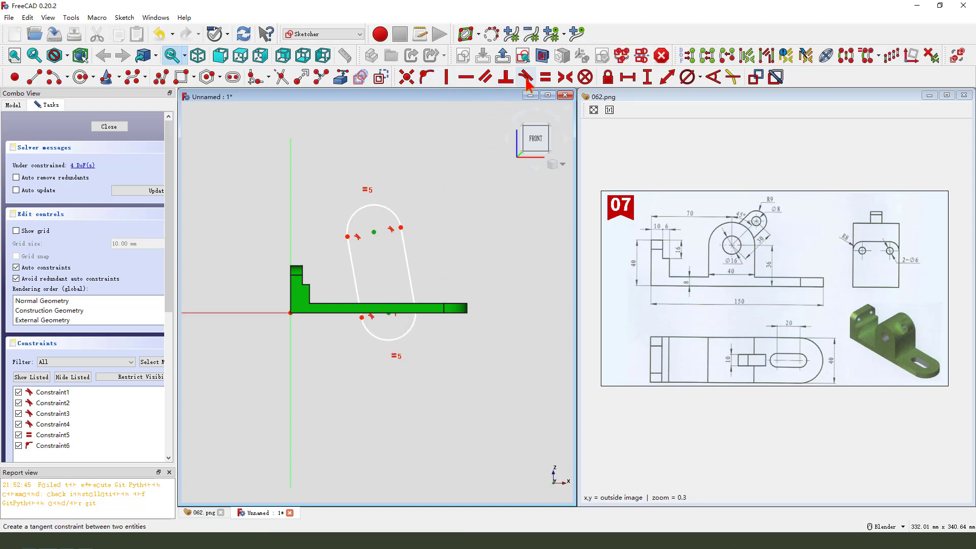
pyautogui.click(447, 77)
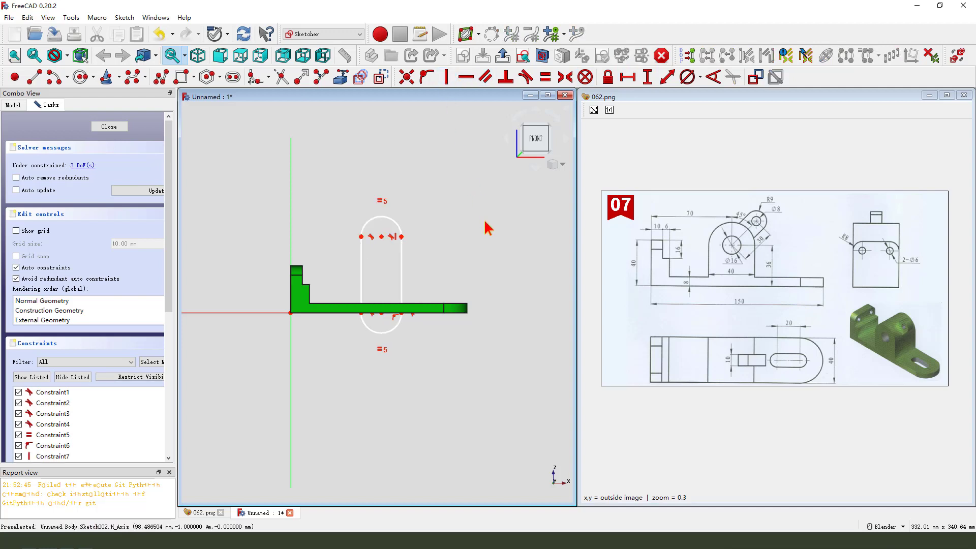
# - Hide the Fillet solid so that only the slot sketch is displayed
pyautogui.scroll(1, 422, 340)
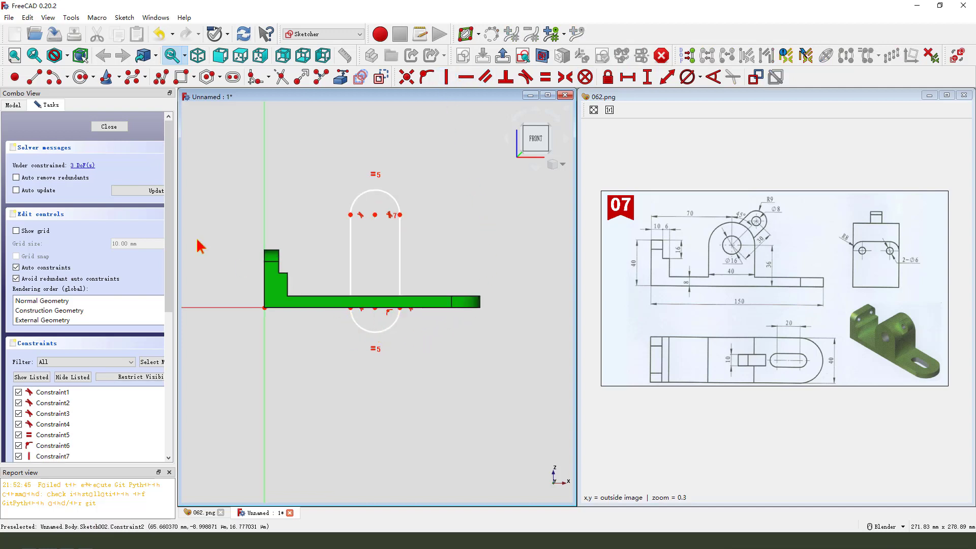
pyautogui.click(16, 107)
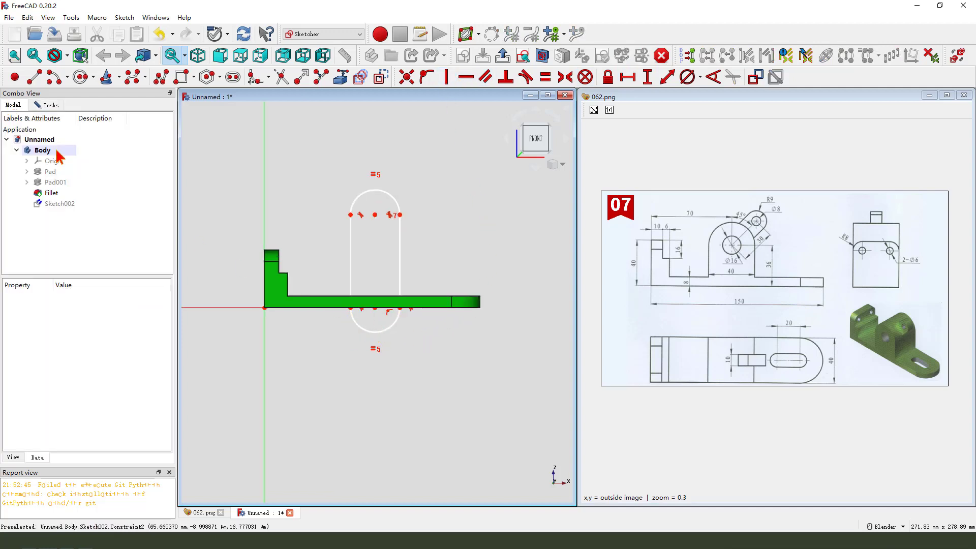
pyautogui.click(67, 195)
pyautogui.press('space')
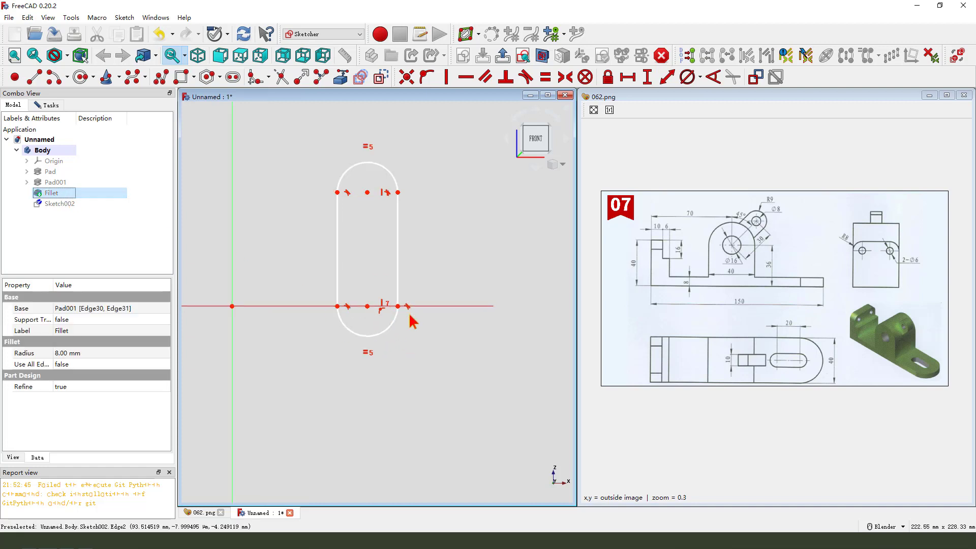
# - Turn the slot's lower arc into construction geometry and draw a line joining its two endpoints along the horizontal axis
pyautogui.scroll(1, 411, 319)
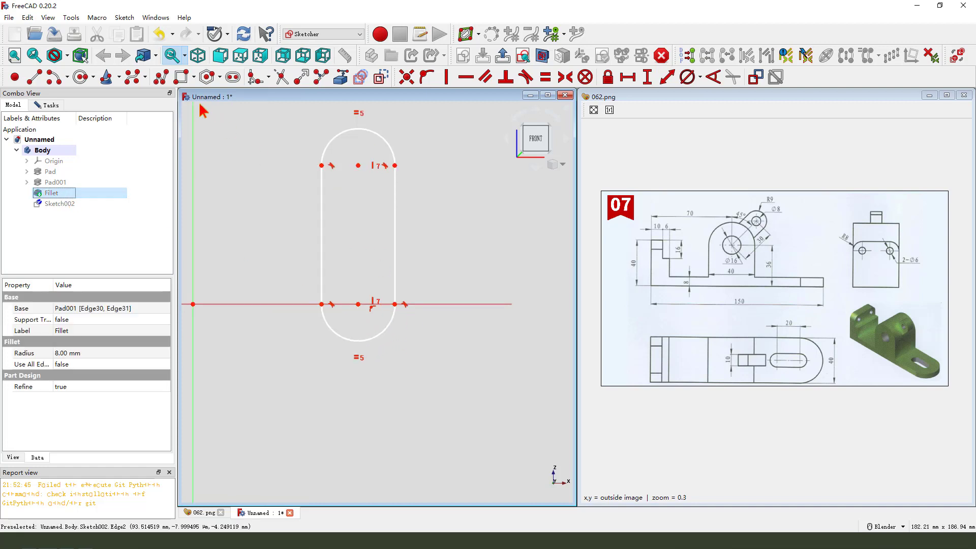
pyautogui.click(393, 326)
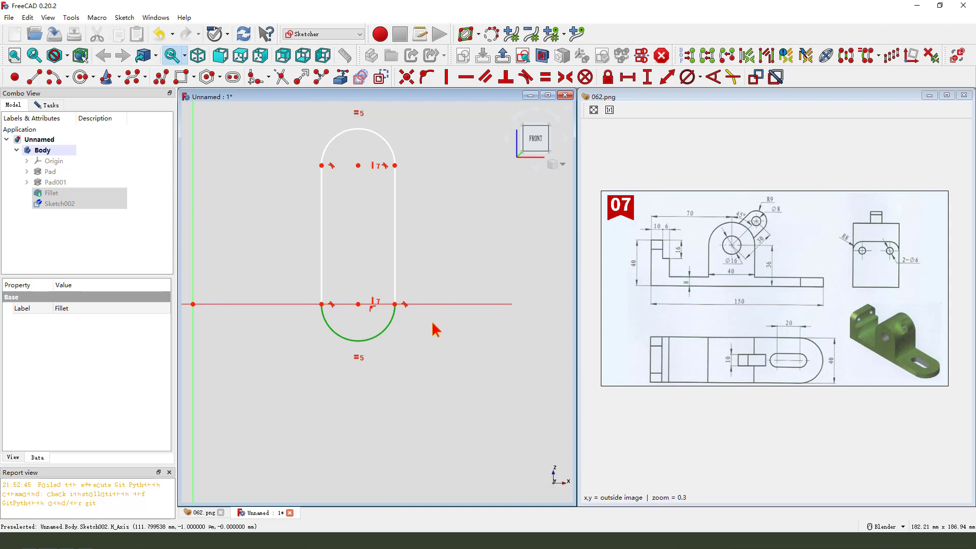
pyautogui.click(380, 77)
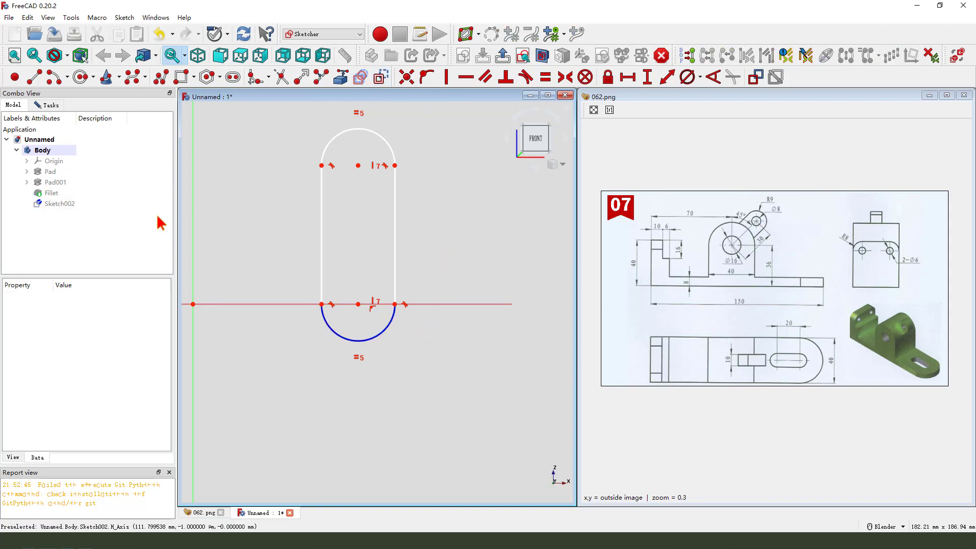
pyautogui.click(33, 80)
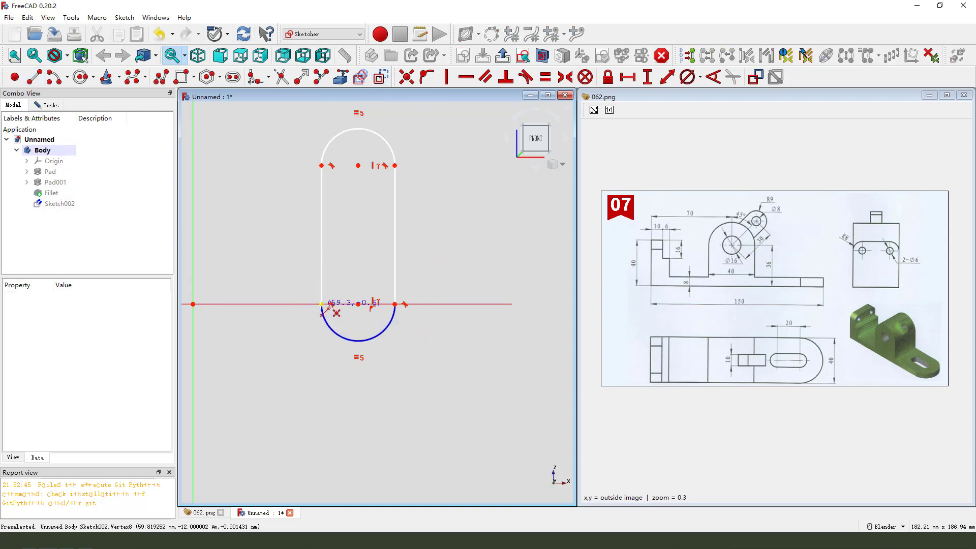
pyautogui.click(321, 303)
pyautogui.click(395, 304)
pyautogui.scroll(-2, 426, 354)
# - Delete the redundant horizontal constraint from the line joining the lower arc's endpoints
pyautogui.click(47, 105)
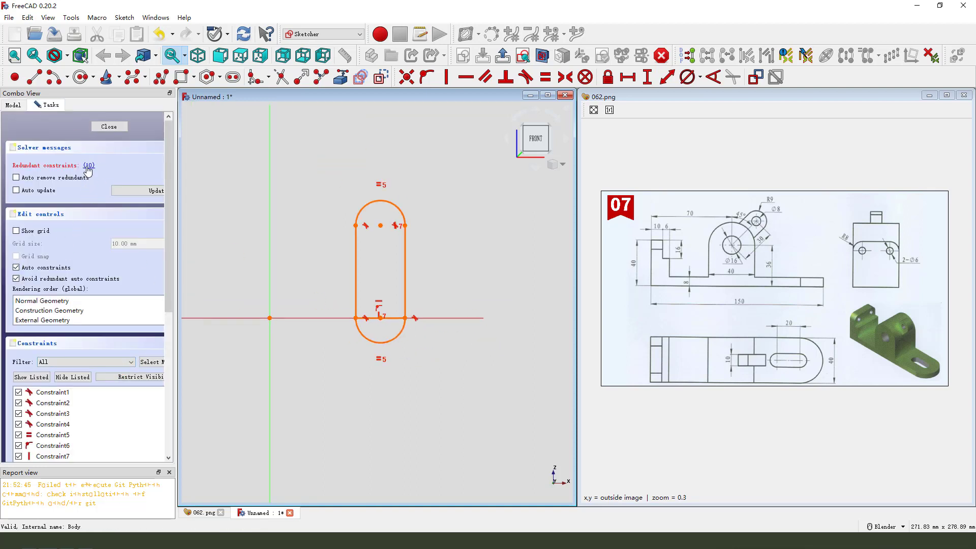
pyautogui.scroll(-2, 90, 436)
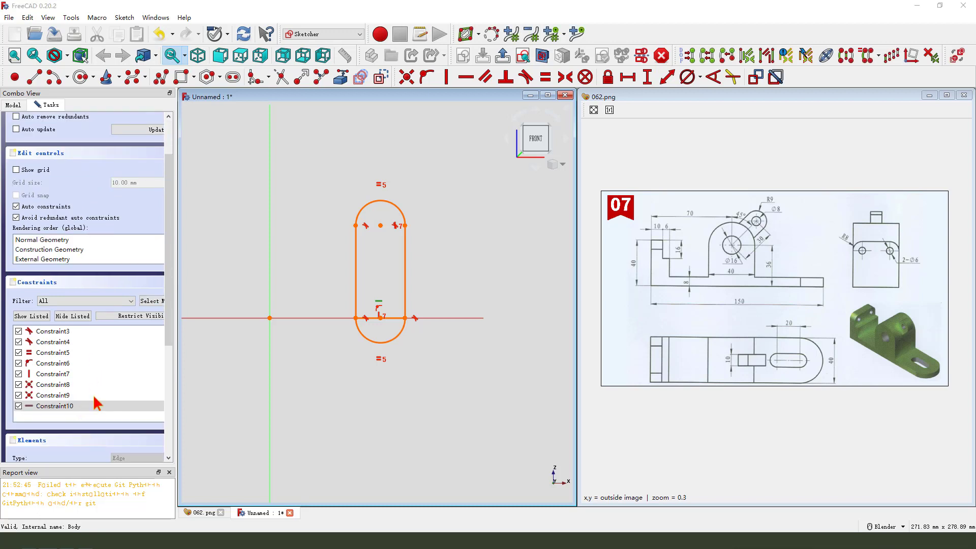
pyautogui.click(99, 409)
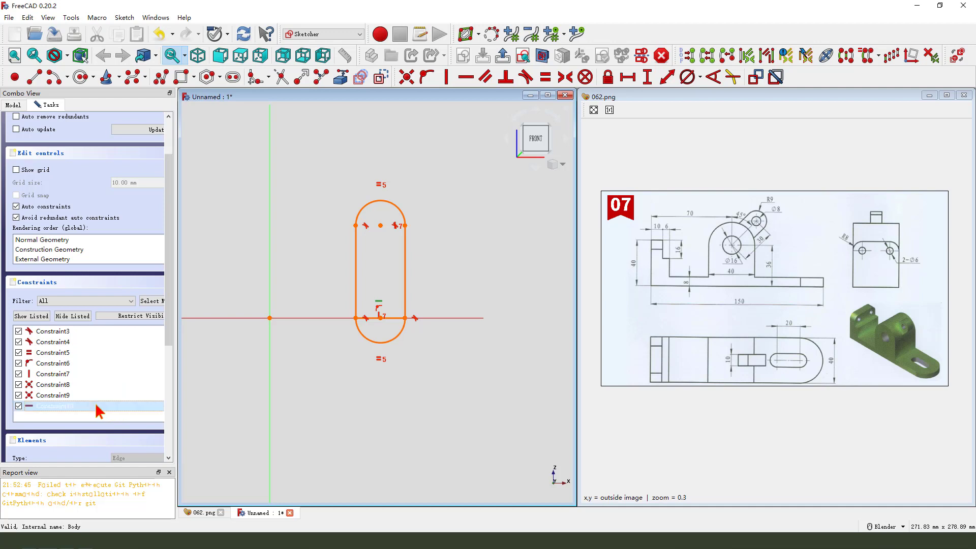
pyautogui.press('Delete')
pyautogui.scroll(1, 431, 243)
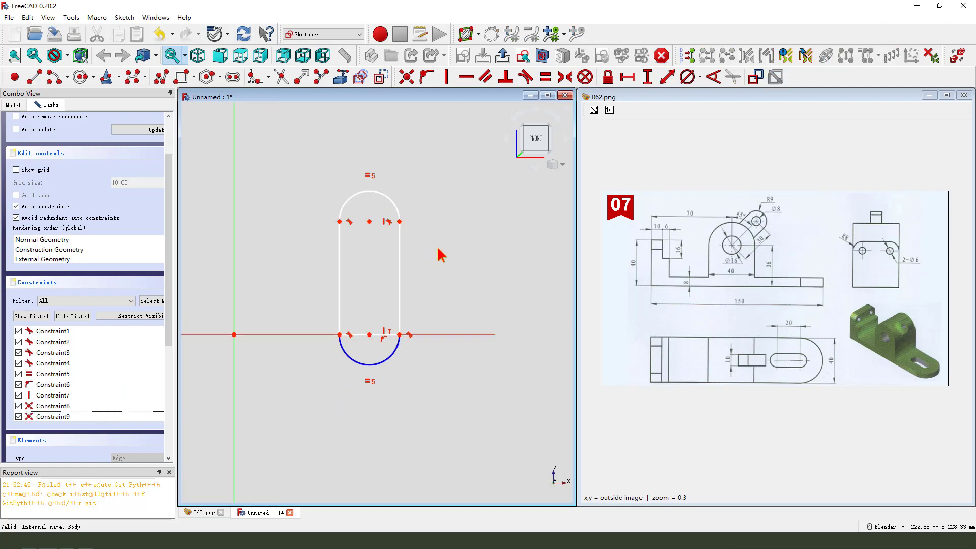
pyautogui.scroll(-1, 422, 267)
pyautogui.scroll(-1, 444, 274)
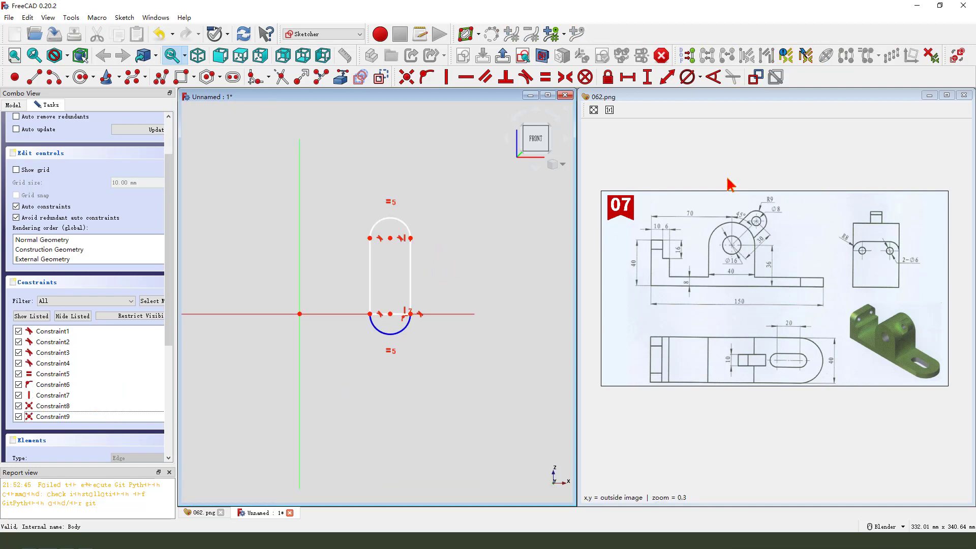
# - Constrain the vertical distance between the slot's upper and lower arc centres to 36 mm
pyautogui.moveTo(697, 197)
pyautogui.mouseDown()
pyautogui.moveTo(699, 223)
pyautogui.moveTo(689, 193)
pyautogui.mouseUp()
pyautogui.moveTo(770, 254)
pyautogui.mouseDown()
pyautogui.moveTo(761, 275)
pyautogui.moveTo(786, 242)
pyautogui.mouseUp()
pyautogui.press('Escape')
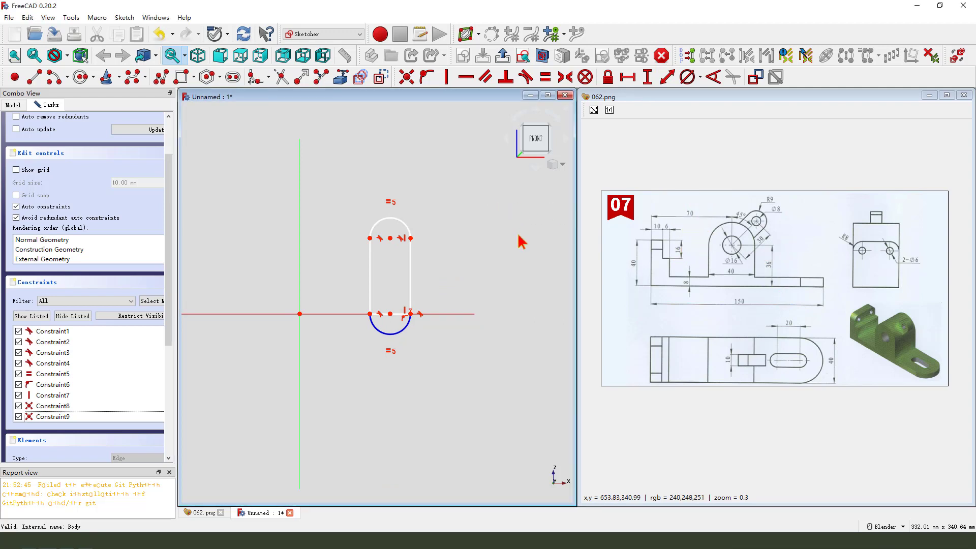
pyautogui.click(390, 238)
pyautogui.click(390, 314)
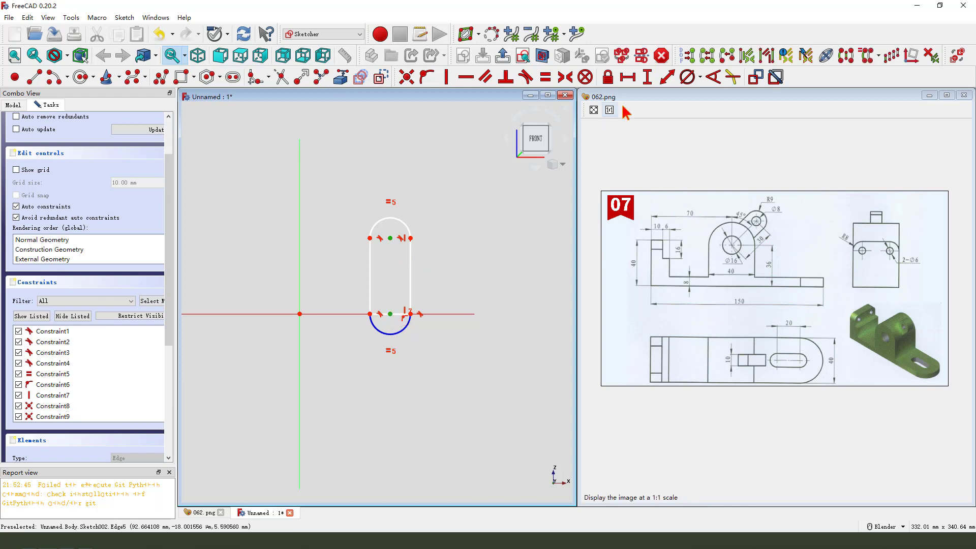
pyautogui.click(647, 76)
pyautogui.write('36')
pyautogui.press('Return')
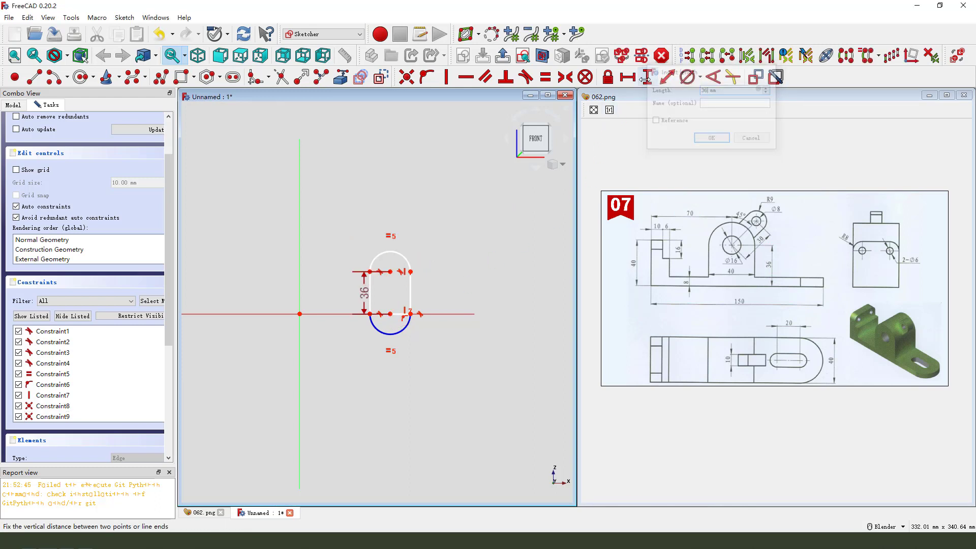
# - Set the horizontal distance from the origin to the upper arc centre to 70 mm and move the 36 mm dimension clear of the profile
pyautogui.click(300, 313)
pyautogui.click(626, 77)
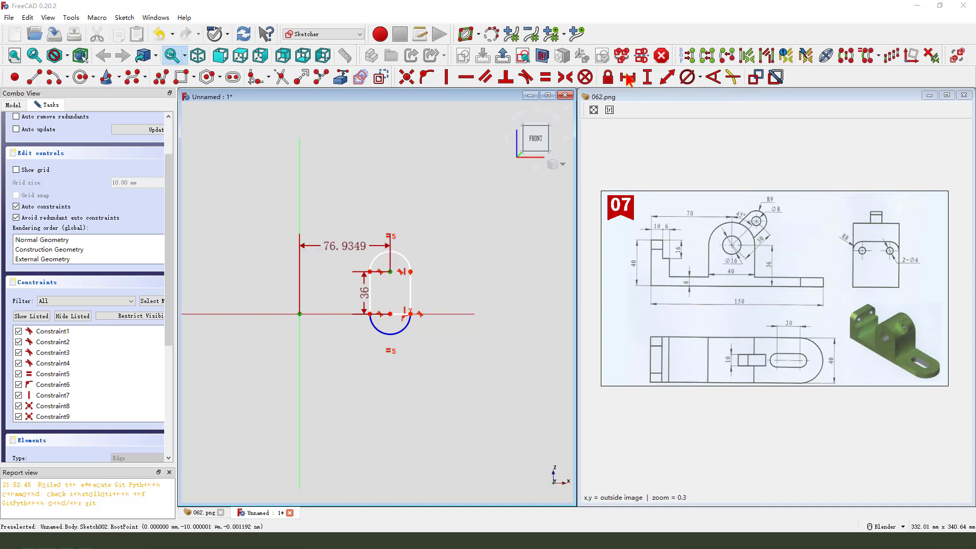
pyautogui.write('70')
pyautogui.press('Return')
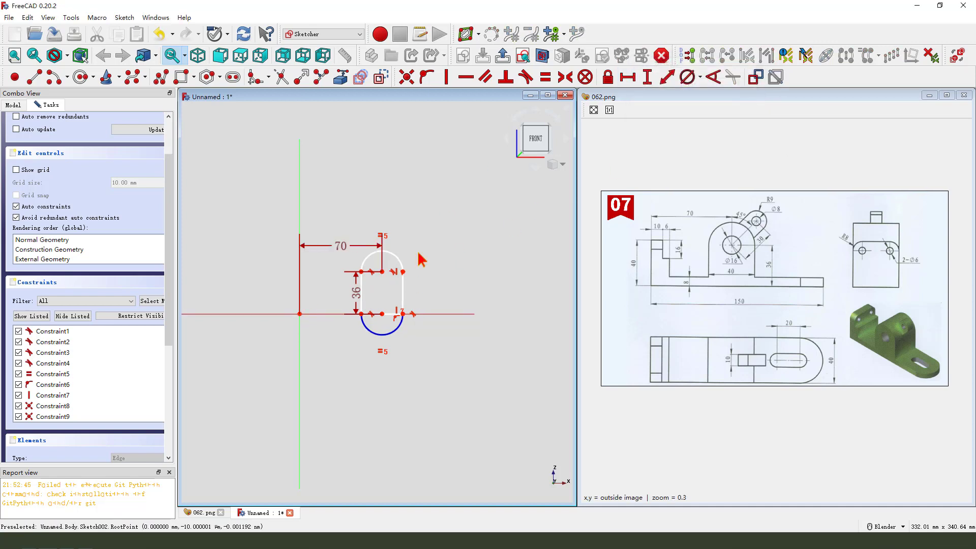
pyautogui.moveTo(357, 300); pyautogui.dragTo(435, 294)
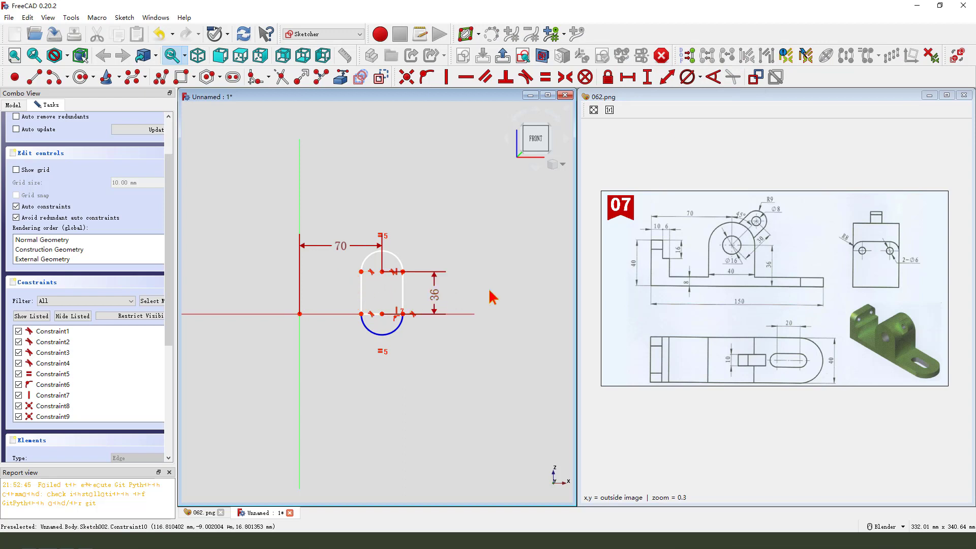
# - Set the width between the upper arc's endpoints to 40 mm and reposition the 70 mm and 40 mm dimensions clear of the profile
pyautogui.moveTo(735, 268)
pyautogui.mouseDown()
pyautogui.moveTo(714, 277)
pyautogui.moveTo(719, 268)
pyautogui.mouseUp()
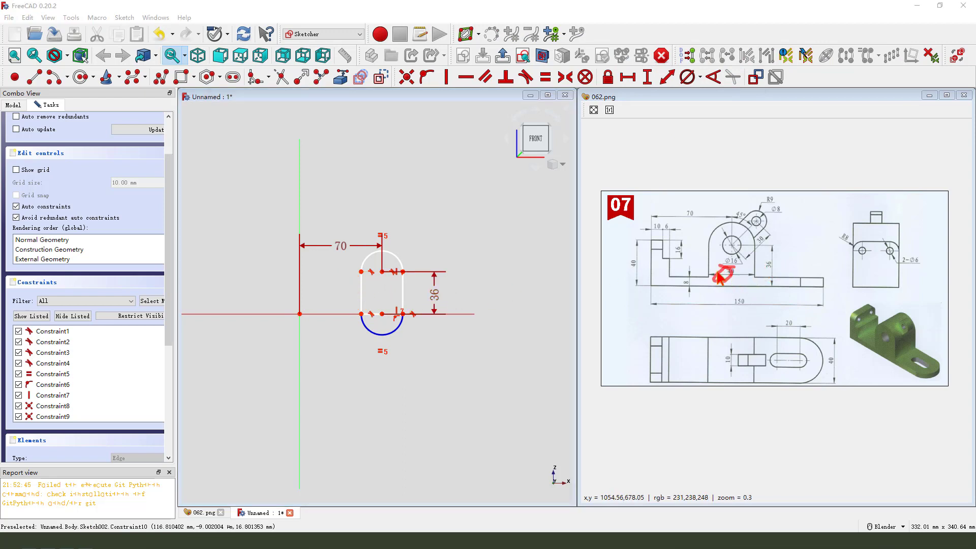
pyautogui.click(361, 272)
pyautogui.click(404, 273)
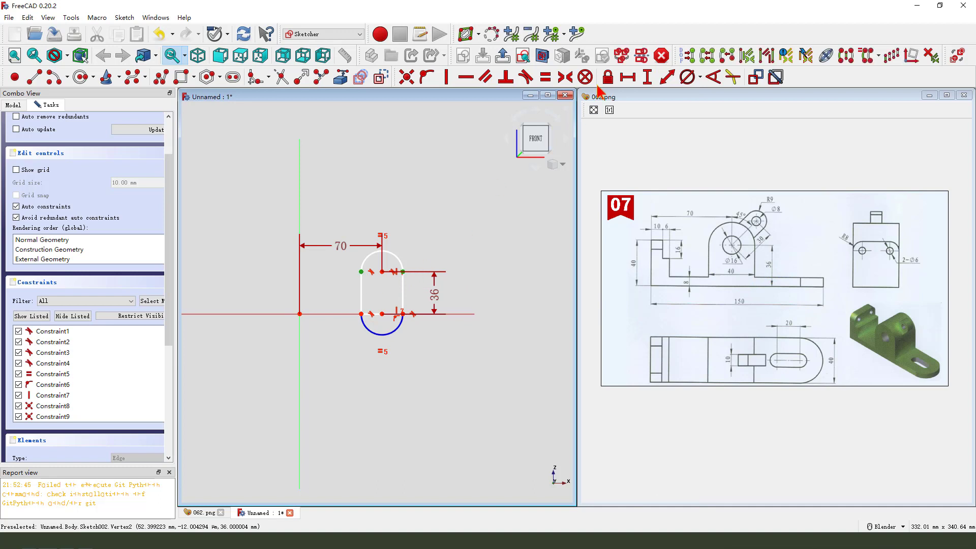
pyautogui.click(629, 77)
pyautogui.write('40')
pyautogui.press('Return')
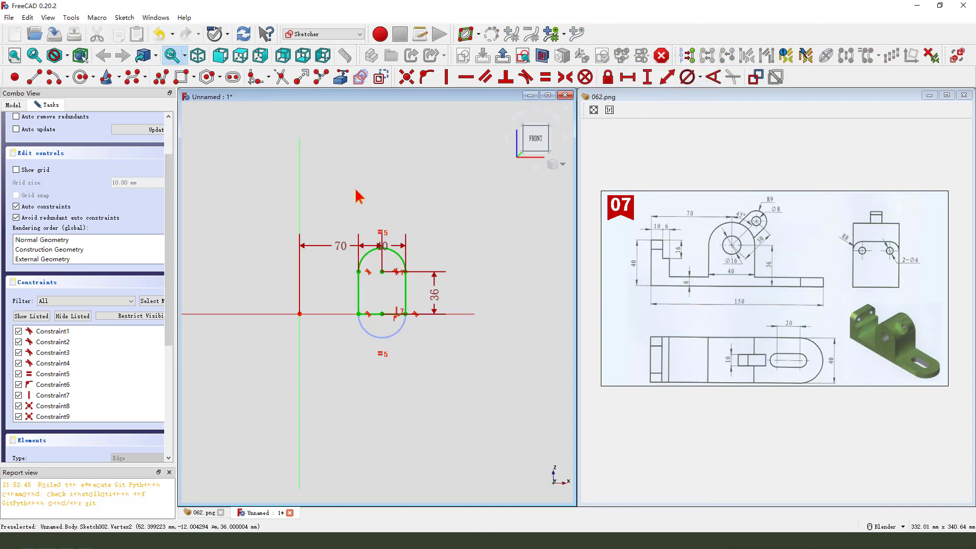
pyautogui.moveTo(340, 247); pyautogui.dragTo(347, 199)
pyautogui.moveTo(382, 245); pyautogui.dragTo(443, 224)
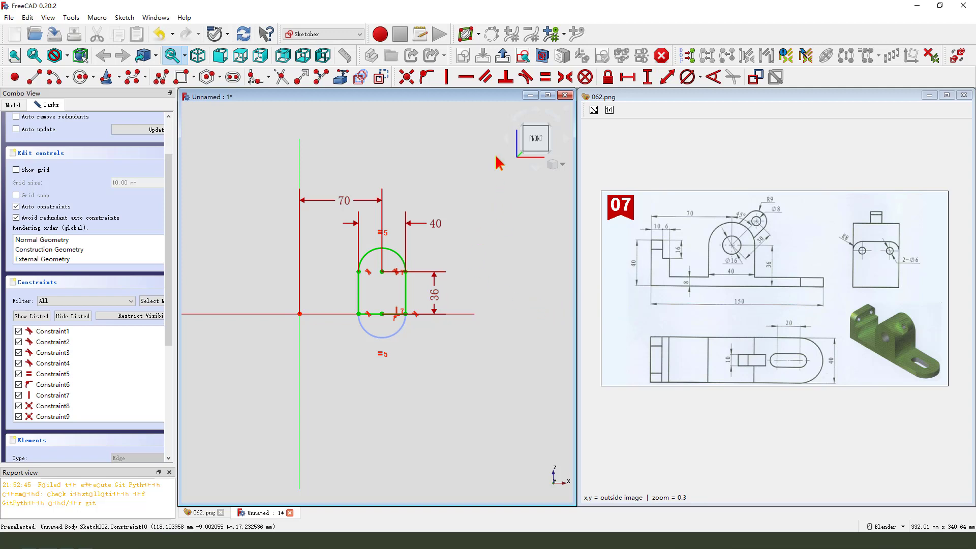
# - Finish the lug sketch and pad it 40 mm symmetric to the plane
pyautogui.click(503, 55)
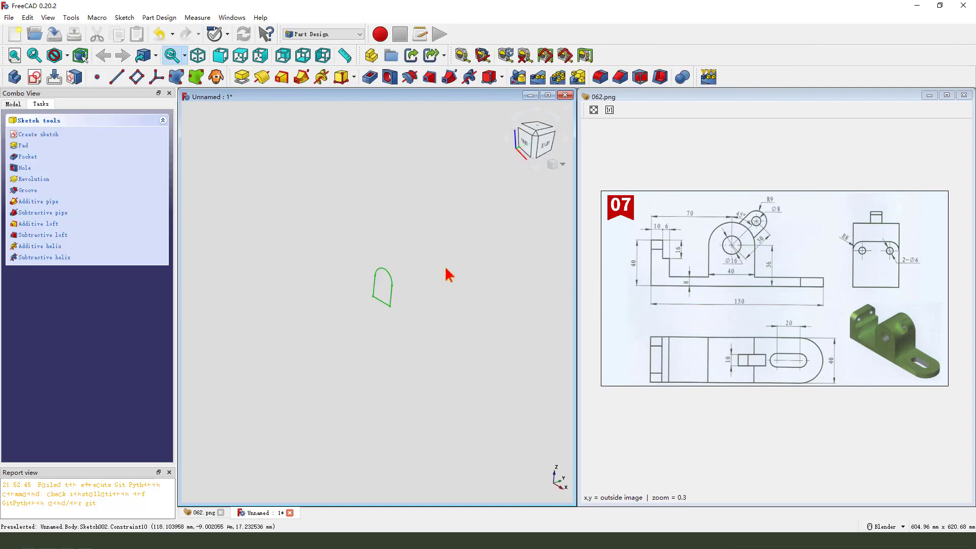
pyautogui.click(241, 76)
pyautogui.moveTo(453, 299); pyautogui.dragTo(421, 305, button='middle')
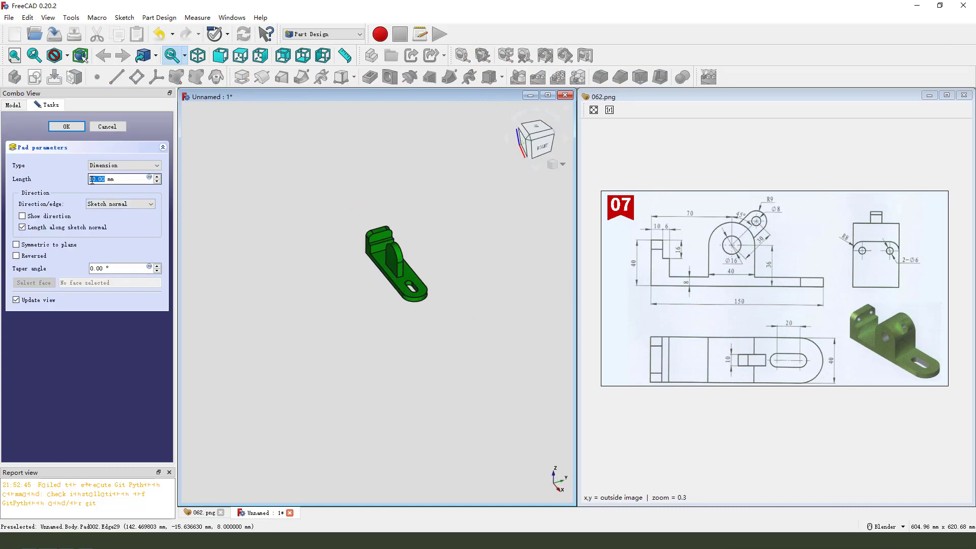
pyautogui.click(16, 245)
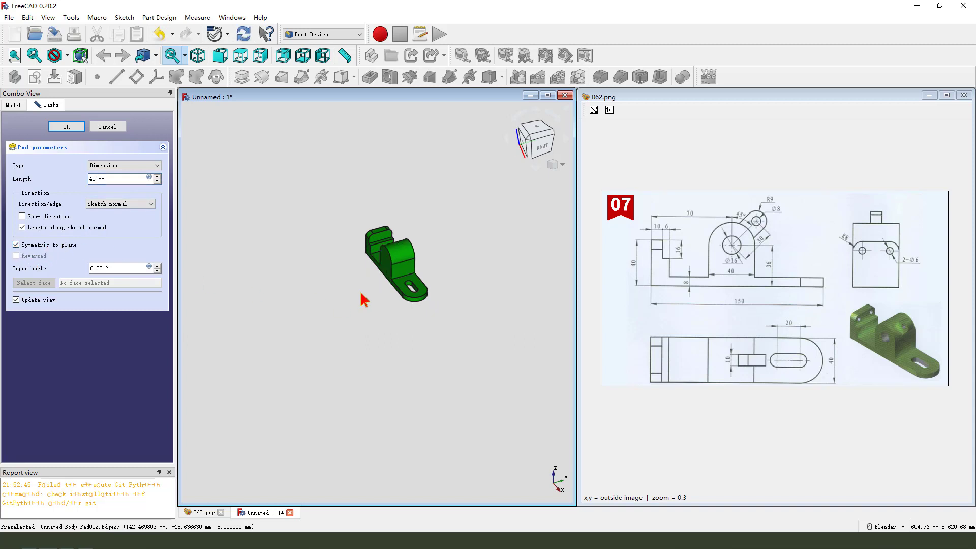
pyautogui.click(61, 127)
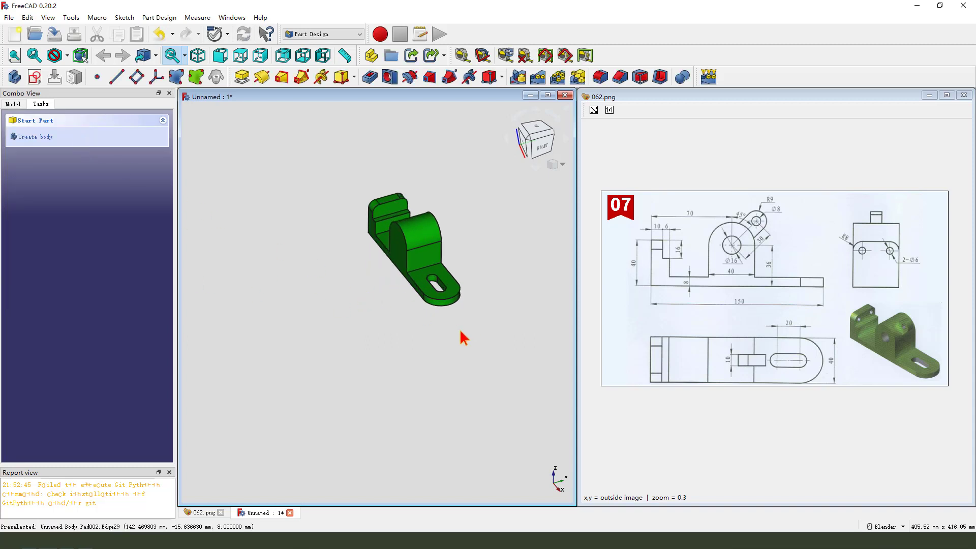
# - Start a new sketch on the XZ plane for the inclined ear on top of the lug
pyautogui.moveTo(783, 216)
pyautogui.mouseDown()
pyautogui.moveTo(762, 211)
pyautogui.moveTo(763, 243)
pyautogui.moveTo(782, 218)
pyautogui.moveTo(773, 232)
pyautogui.mouseUp()
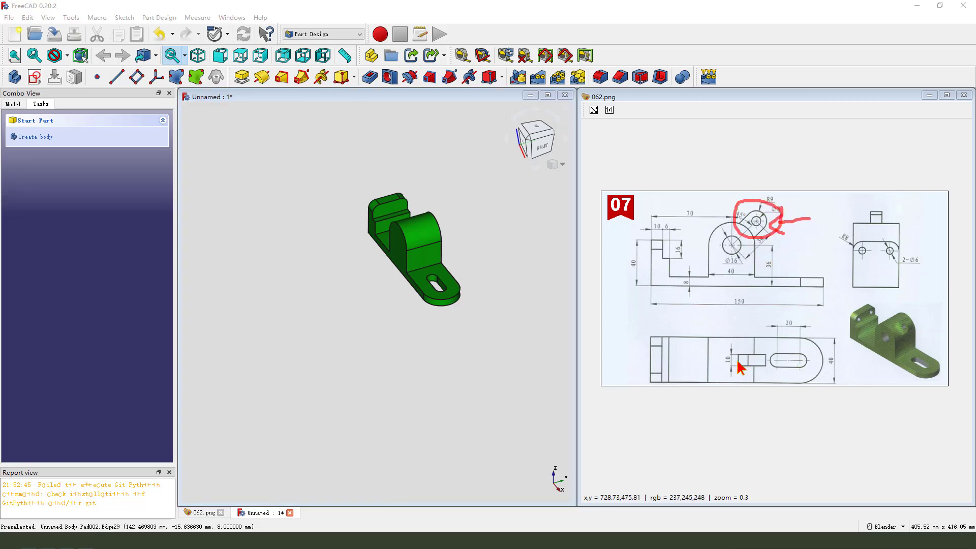
pyautogui.moveTo(737, 362)
pyautogui.mouseDown()
pyautogui.moveTo(724, 370)
pyautogui.moveTo(728, 359)
pyautogui.mouseUp()
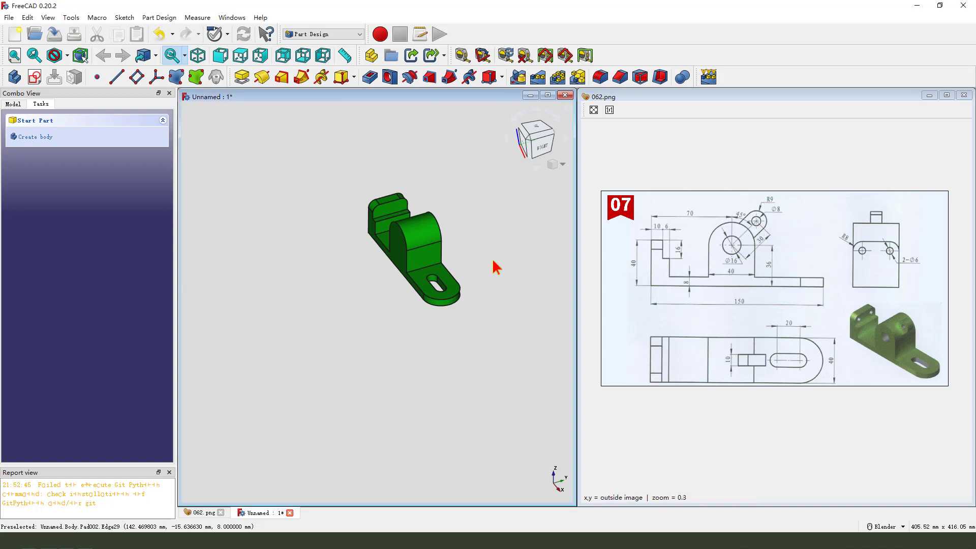
pyautogui.click(34, 77)
pyautogui.moveTo(426, 273); pyautogui.dragTo(360, 270, button='middle')
pyautogui.click(373, 136)
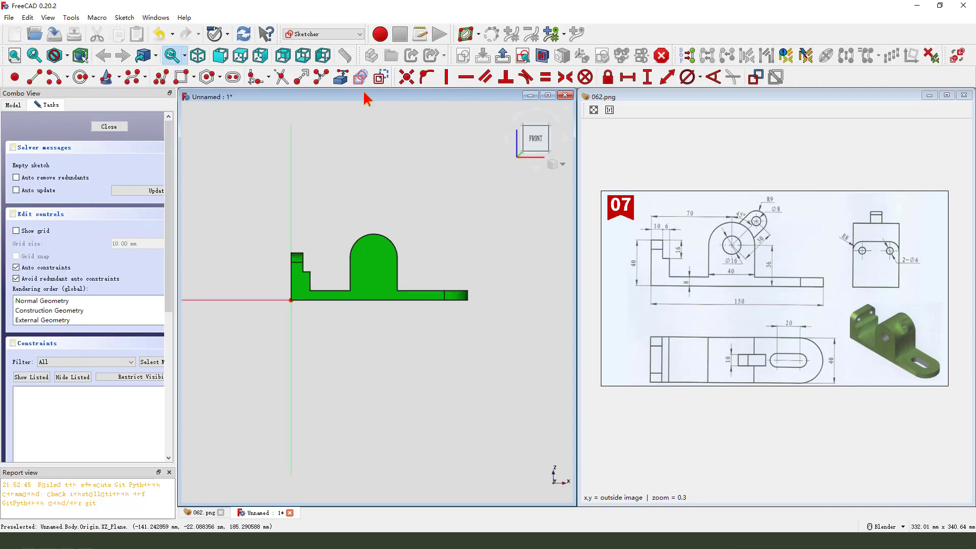
# - Reference the lug's rounded top edge as external geometry and hide the Pad002 solid
pyautogui.click(341, 77)
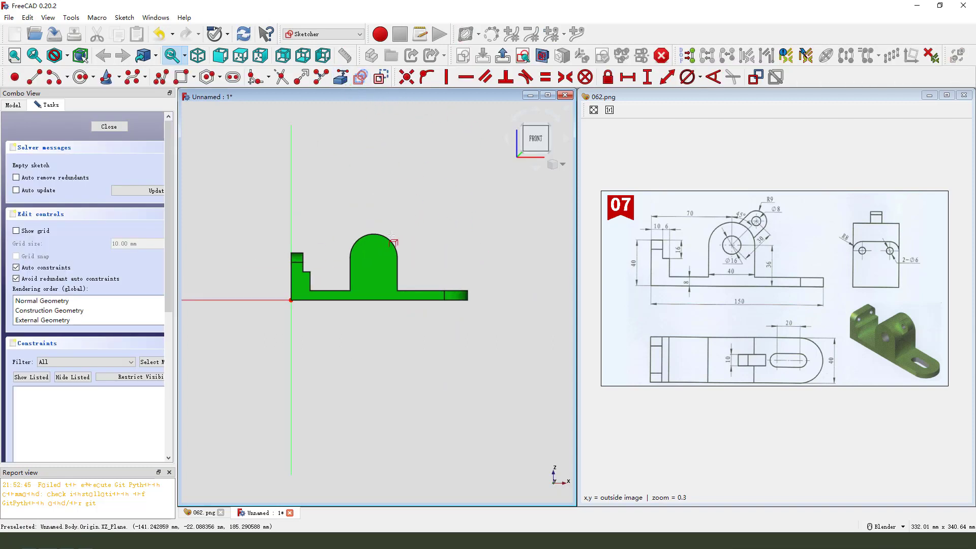
pyautogui.click(390, 243)
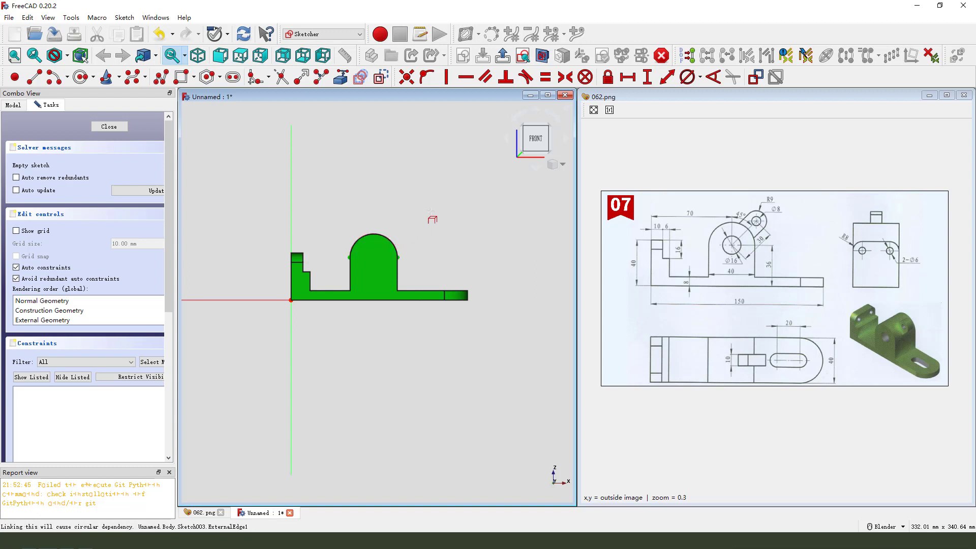
pyautogui.click(15, 105)
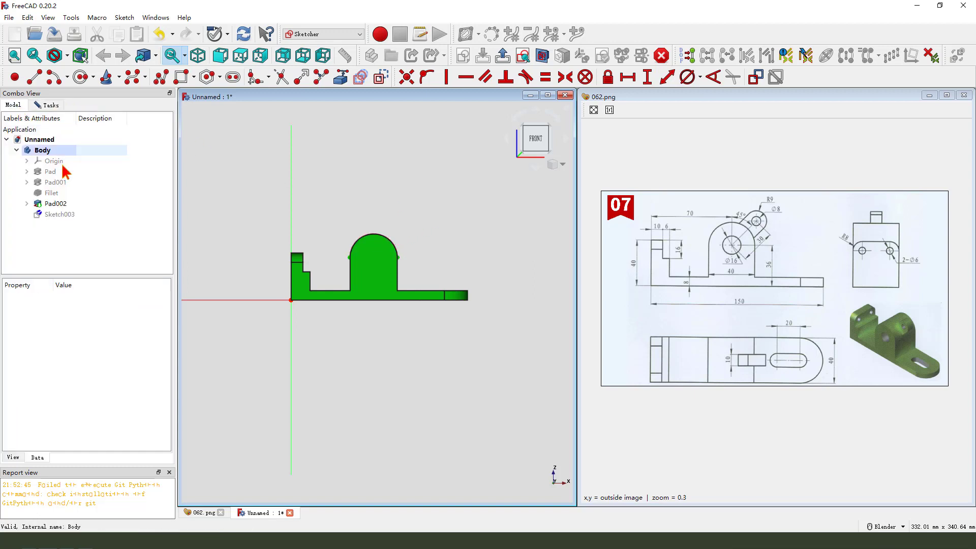
pyautogui.click(55, 203)
pyautogui.press('space')
pyautogui.scroll(1, 427, 206)
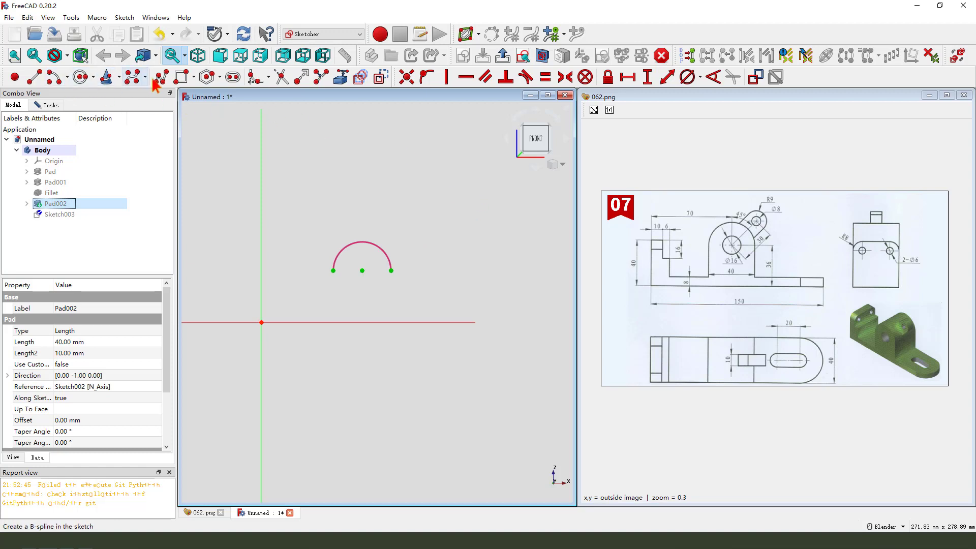
# - Draw a slot from the referenced arc's centre up and to the right, inclined about 52° to the horizontal axis
pyautogui.click(233, 77)
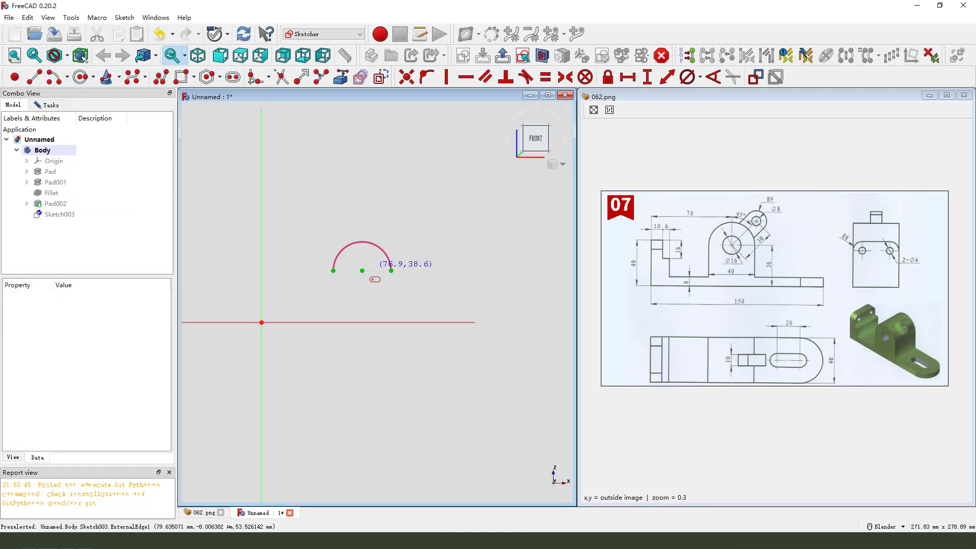
pyautogui.click(361, 270)
pyautogui.click(430, 183)
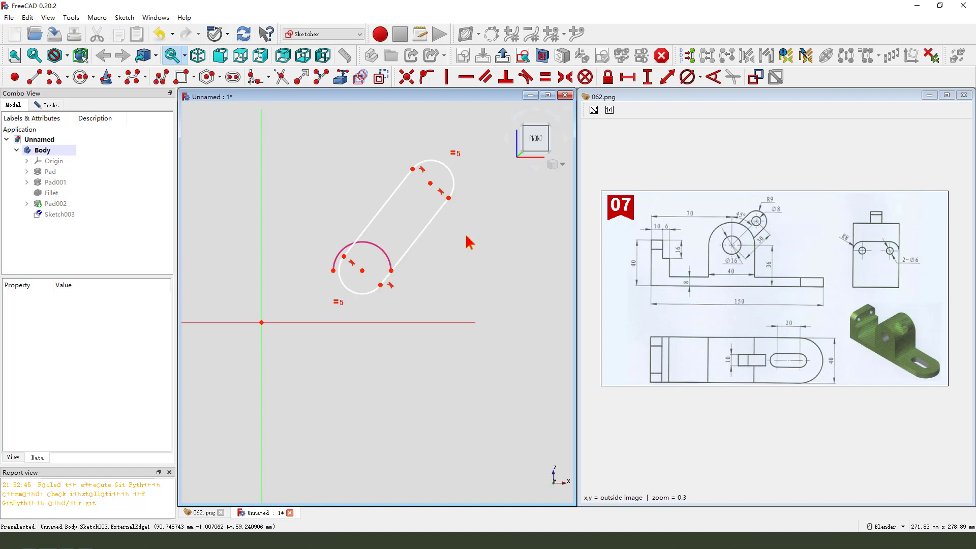
pyautogui.scroll(1, 438, 262)
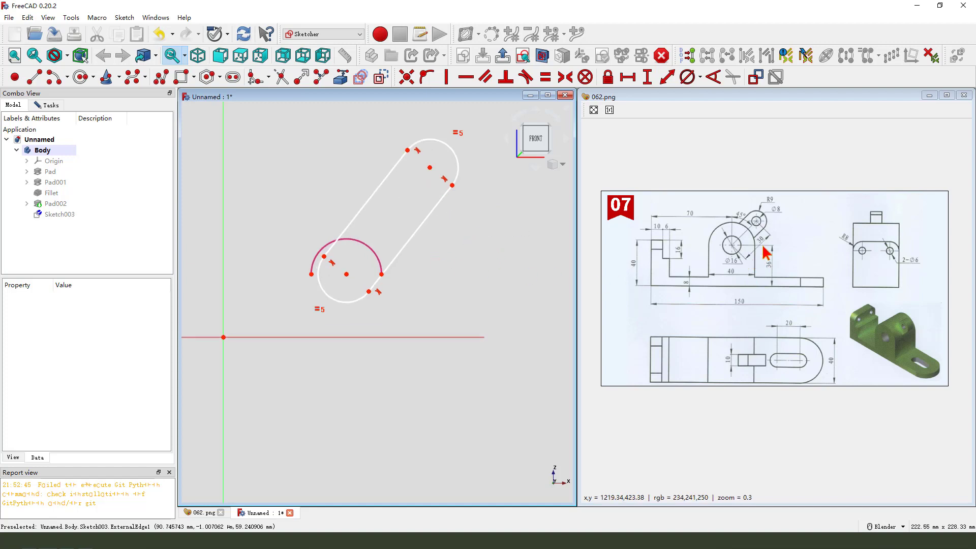
pyautogui.moveTo(765, 231)
pyautogui.mouseDown()
pyautogui.moveTo(756, 241)
pyautogui.moveTo(730, 218)
pyautogui.moveTo(742, 211)
pyautogui.mouseUp()
pyautogui.press('Escape')
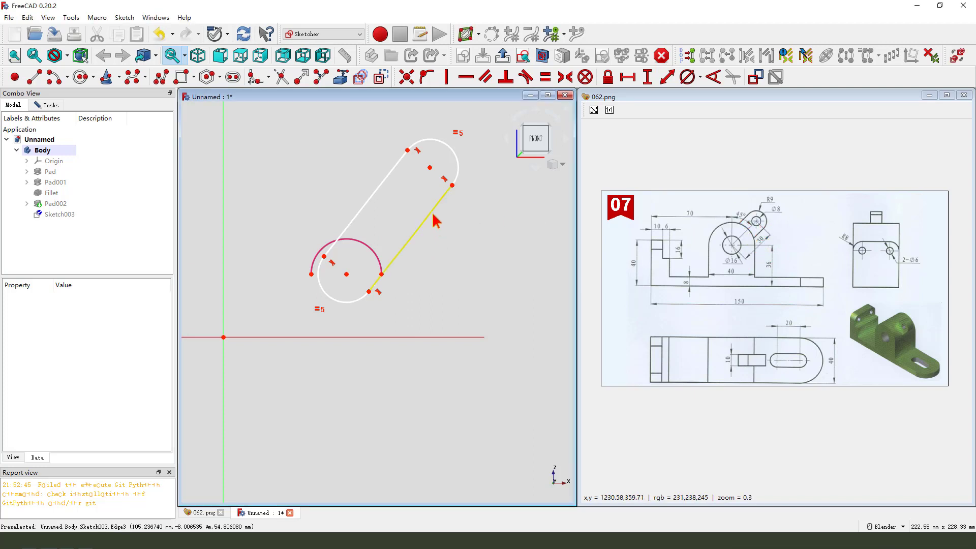
# - Constrain the angle between the slot's lower straight side and the horizontal axis to 135°
pyautogui.click(431, 215)
pyautogui.click(452, 338)
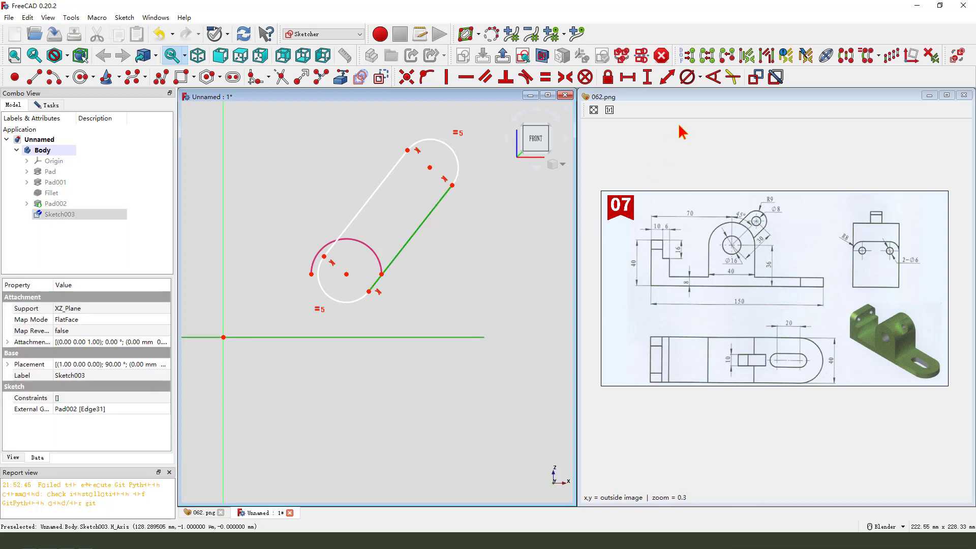
pyautogui.click(713, 77)
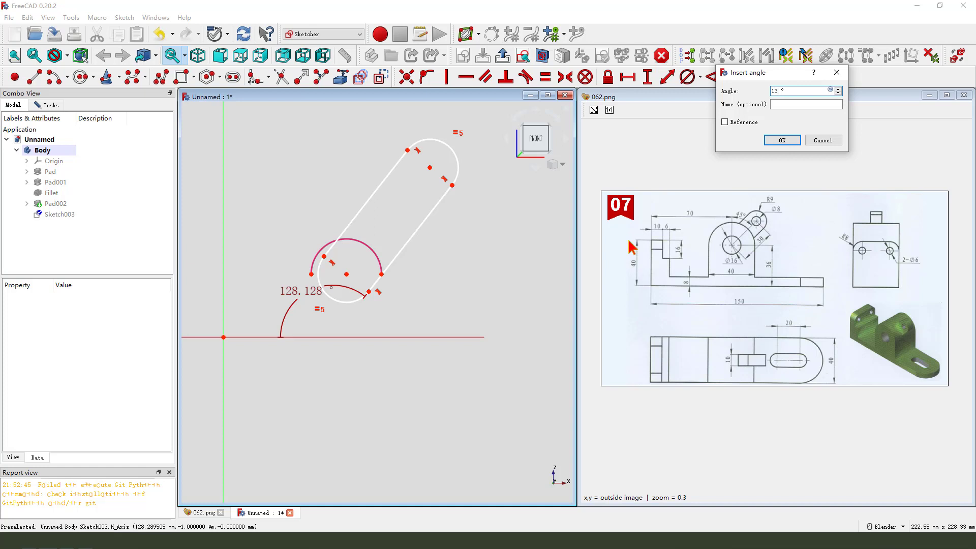
pyautogui.write('5')
pyautogui.press('Return')
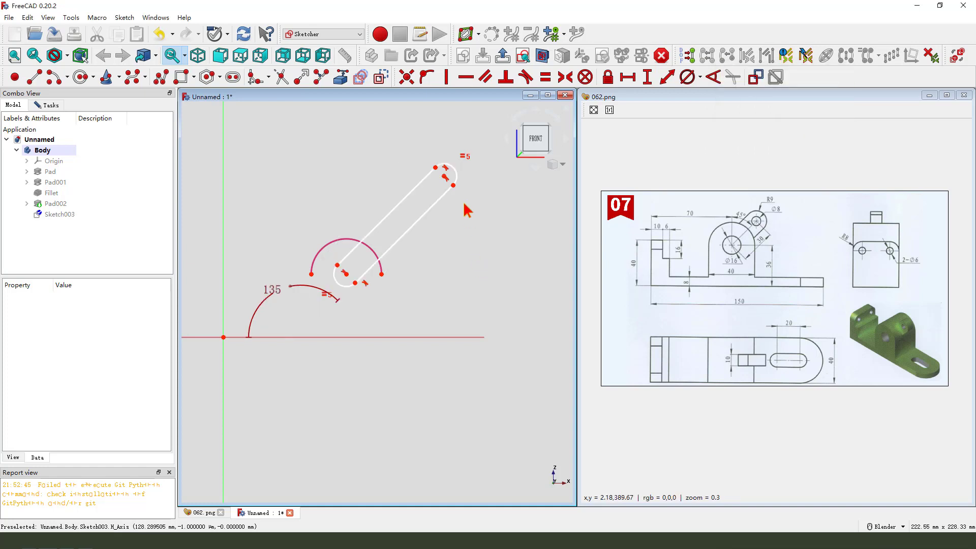
# - Set the distance between the inclined slot's two arc centres to 30 mm
pyautogui.click(446, 177)
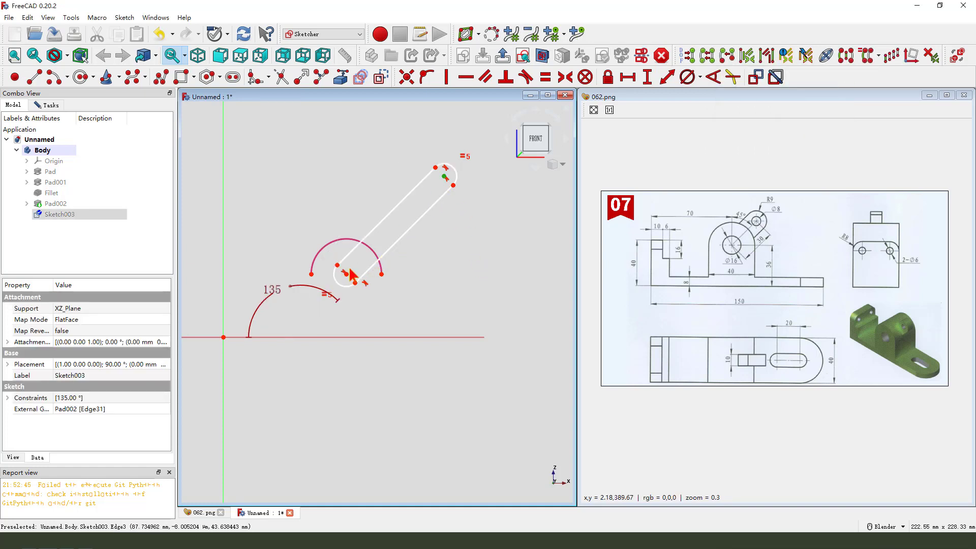
pyautogui.click(347, 275)
pyautogui.click(667, 77)
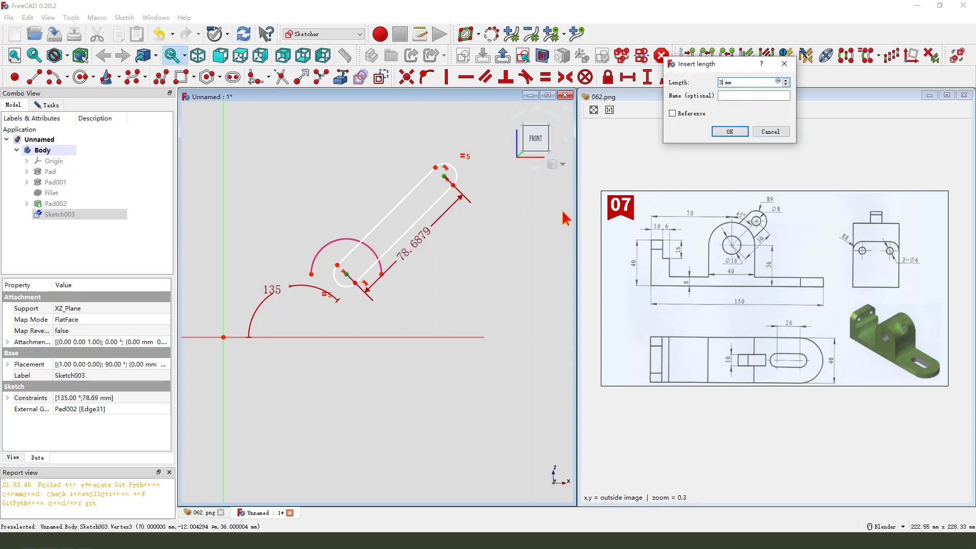
pyautogui.press('Return')
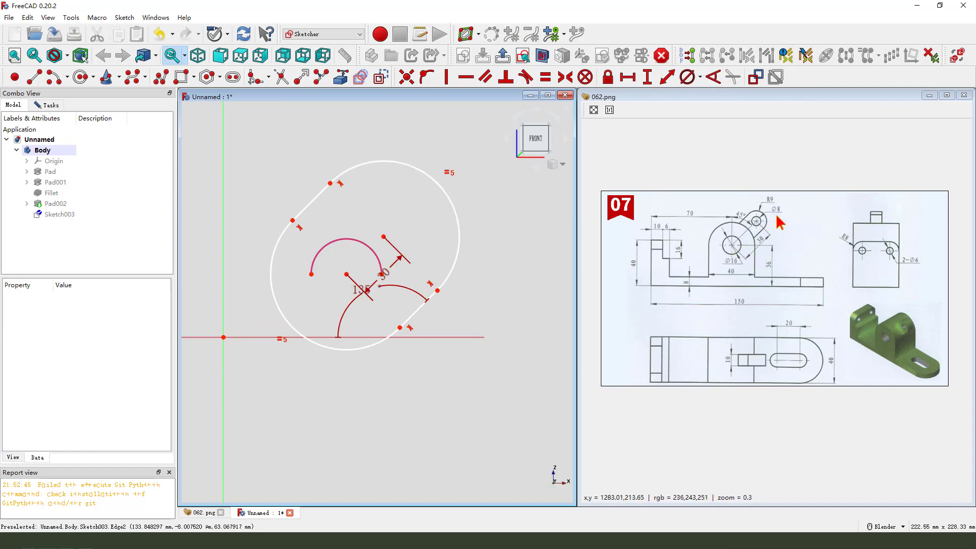
# - Set the radius of the inclined slot's outer arc to 9 mm
pyautogui.moveTo(774, 189)
pyautogui.mouseDown()
pyautogui.moveTo(763, 190)
pyautogui.moveTo(778, 193)
pyautogui.mouseUp()
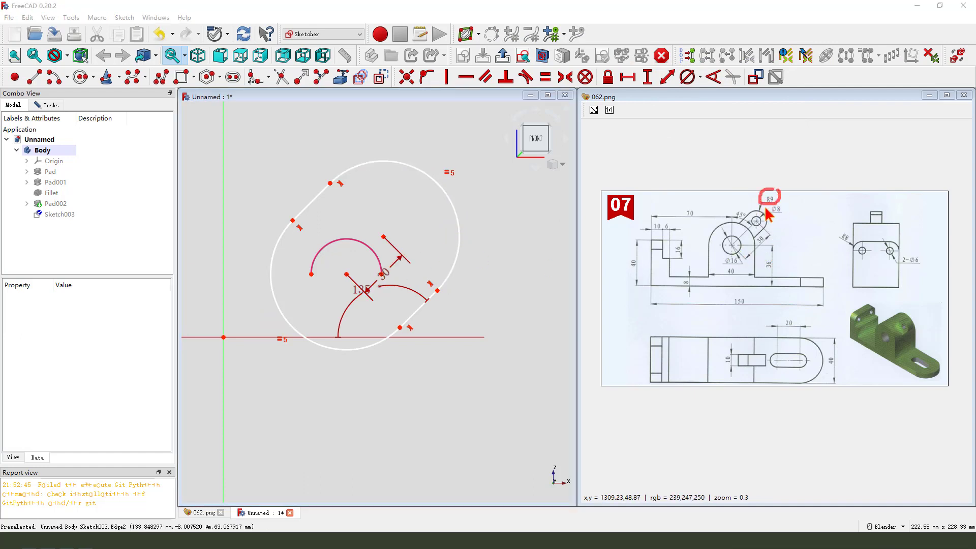
pyautogui.click(449, 197)
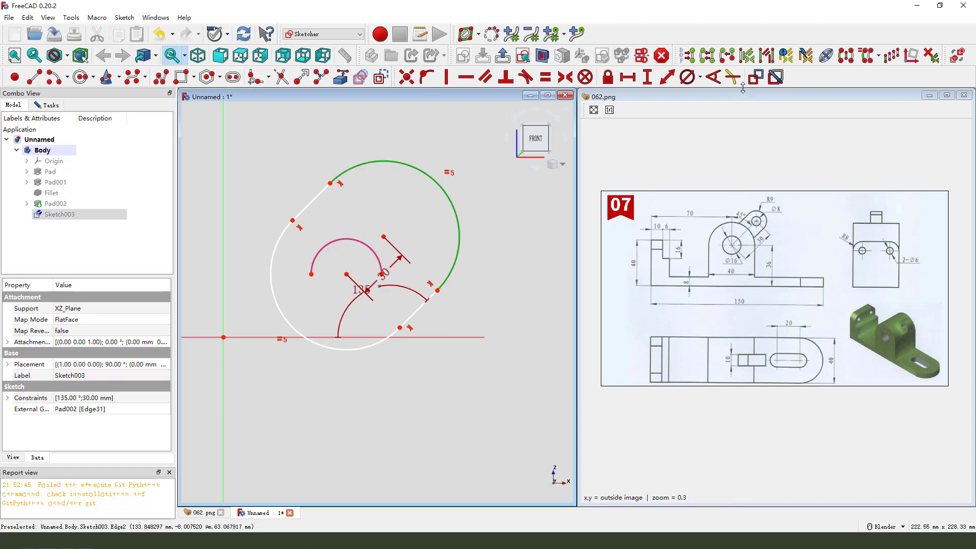
pyautogui.click(700, 77)
pyautogui.click(706, 94)
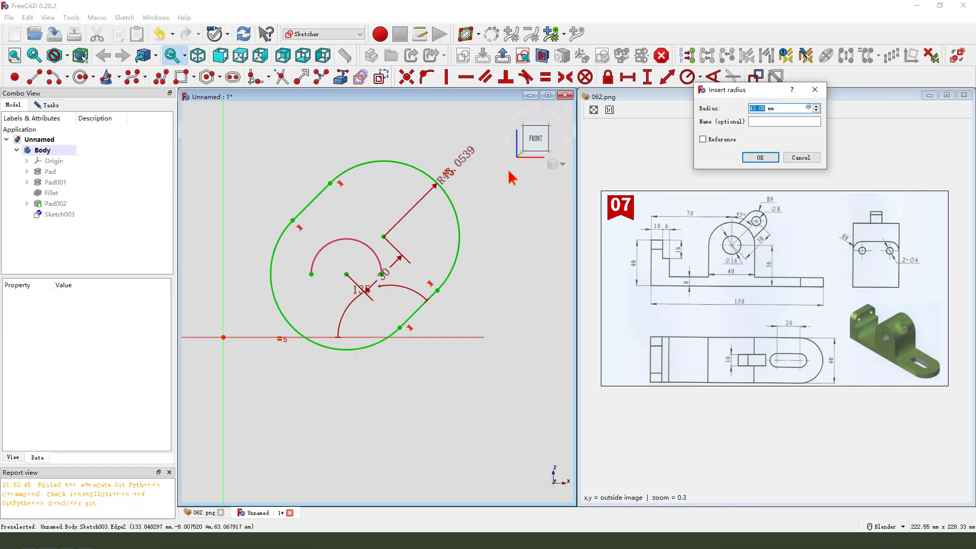
pyautogui.press('Return')
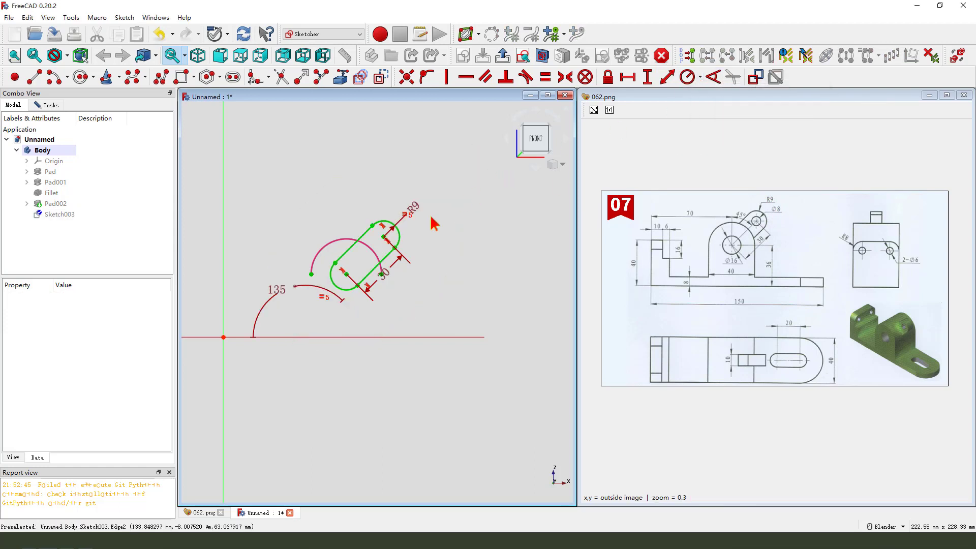
# - Reposition the R9 radius and 30 mm distance labels clear of the inclined slot outline
pyautogui.moveTo(414, 209); pyautogui.dragTo(435, 221)
pyautogui.scroll(1, 391, 275)
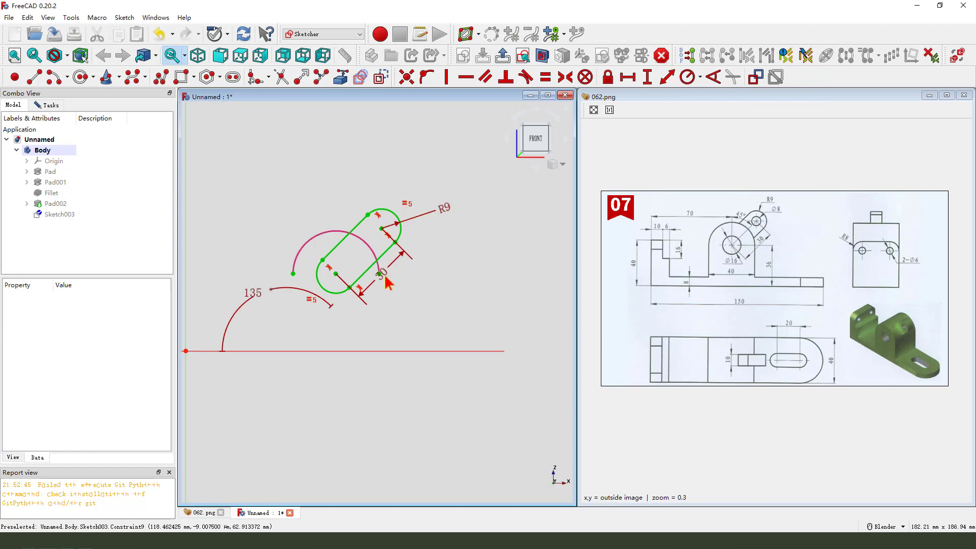
pyautogui.moveTo(389, 282); pyautogui.dragTo(407, 300)
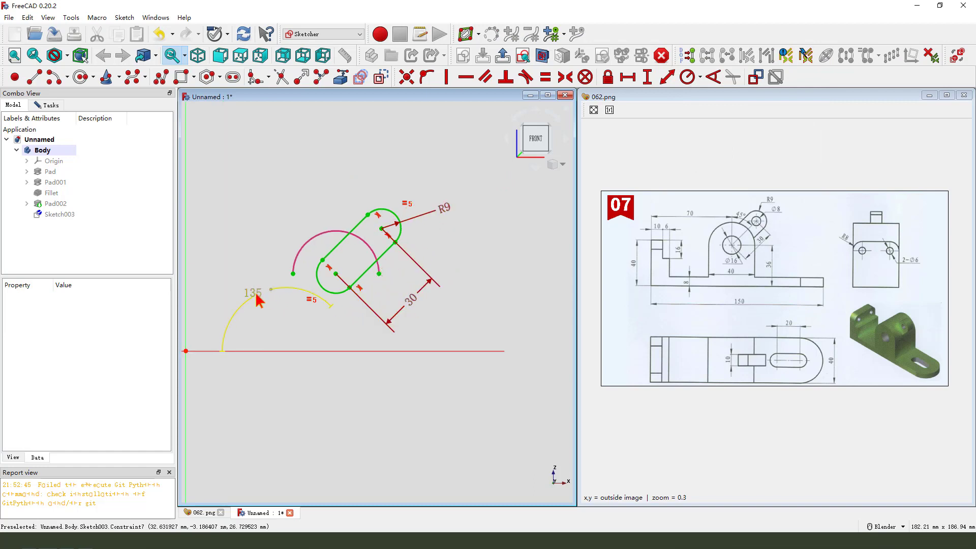
pyautogui.hotkey('ctrl', '2')
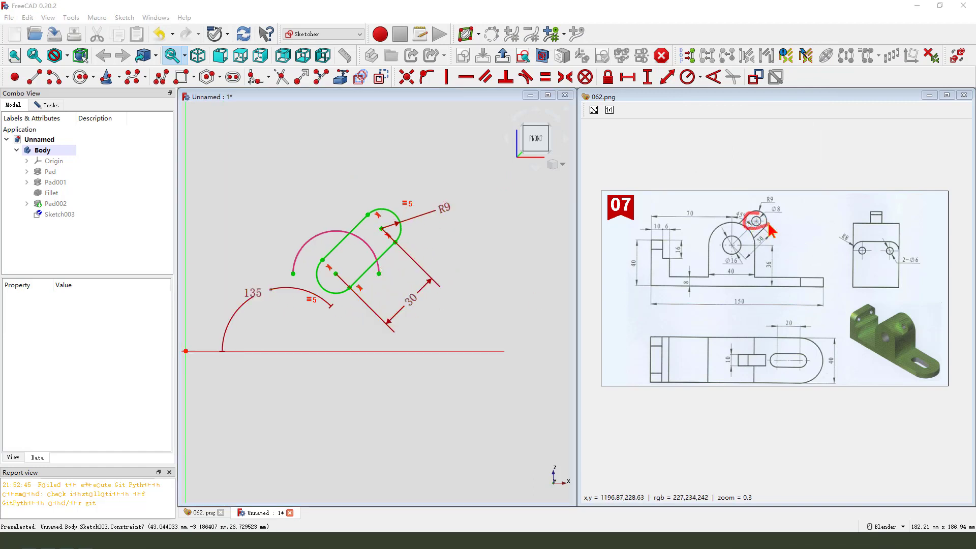
pyautogui.moveTo(791, 214); pyautogui.dragTo(776, 219)
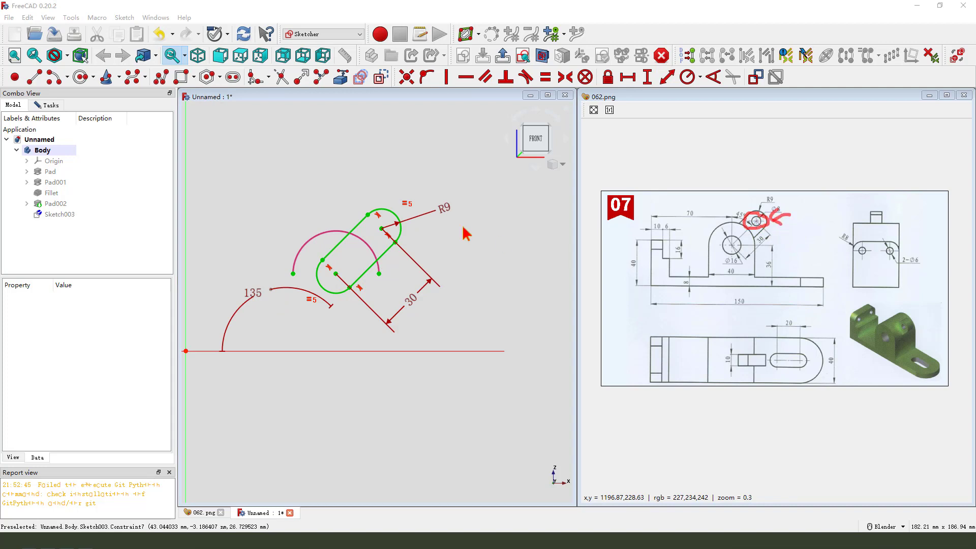
pyautogui.press('Escape')
# - Draw a circle centred on the inclined slot's outer arc centre and set its diameter to 8 mm
pyautogui.click(78, 77)
pyautogui.scroll(1, 358, 230)
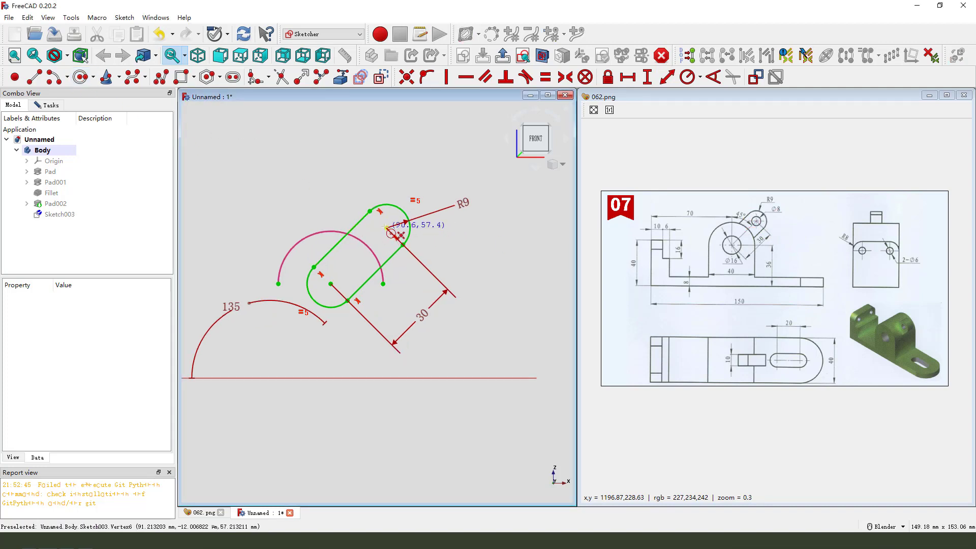
pyautogui.click(391, 227)
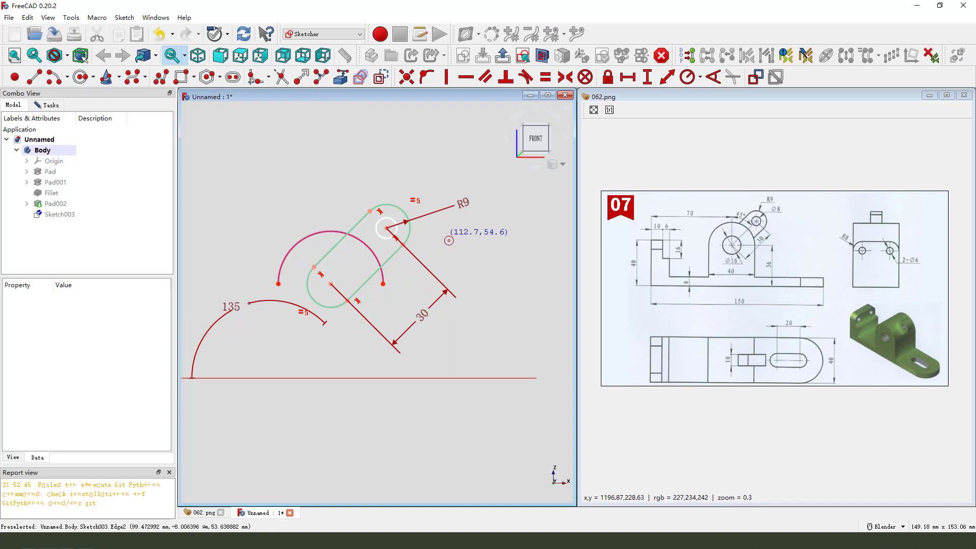
pyautogui.click(395, 224)
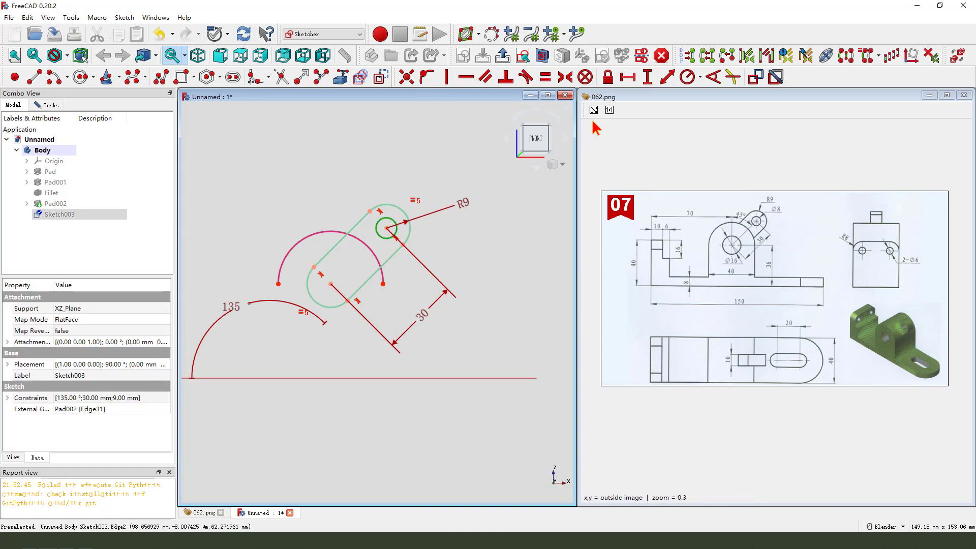
pyautogui.click(701, 77)
pyautogui.click(707, 115)
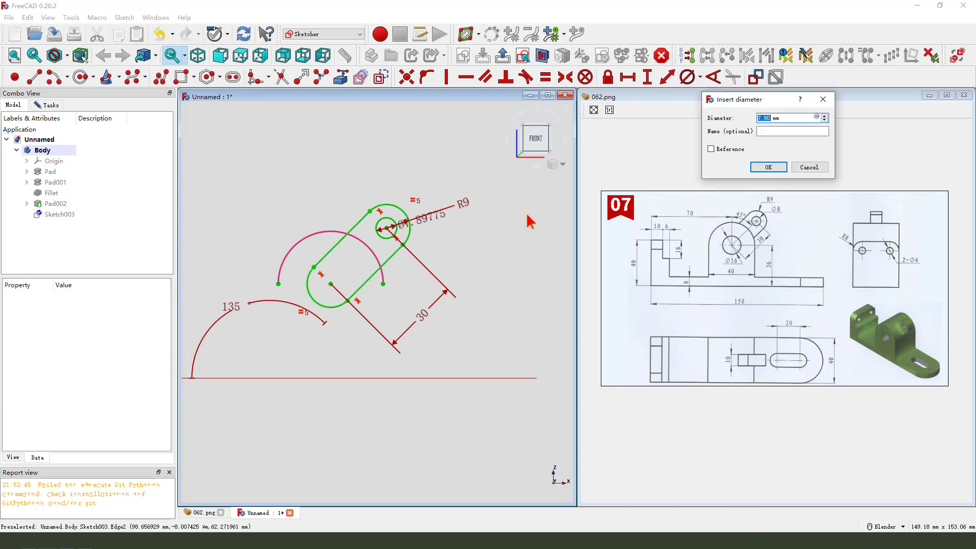
pyautogui.write('8')
pyautogui.press('Return')
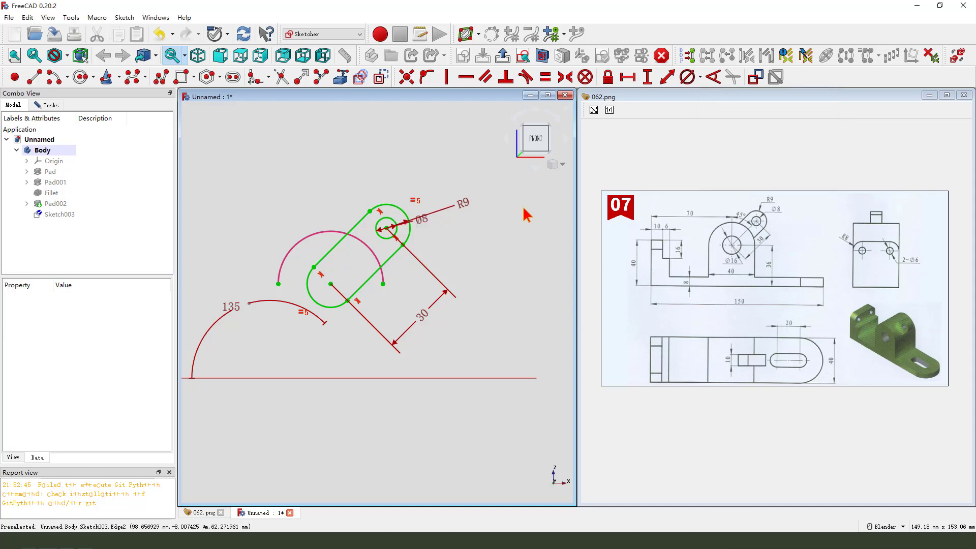
# - Separate the R9 and Ø8 dimension labels at the slot's upper end and close the ear sketch
pyautogui.moveTo(466, 207); pyautogui.dragTo(426, 181)
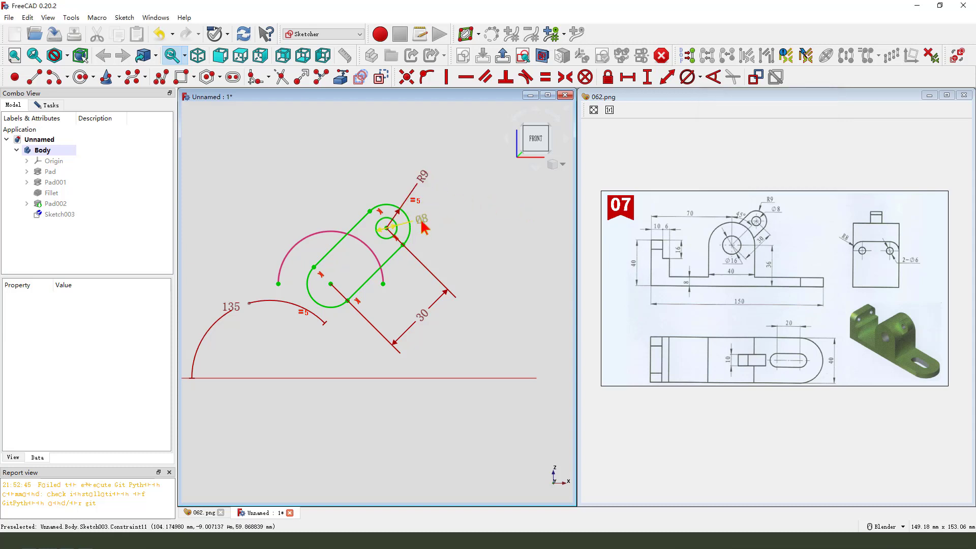
pyautogui.moveTo(443, 228); pyautogui.dragTo(447, 226)
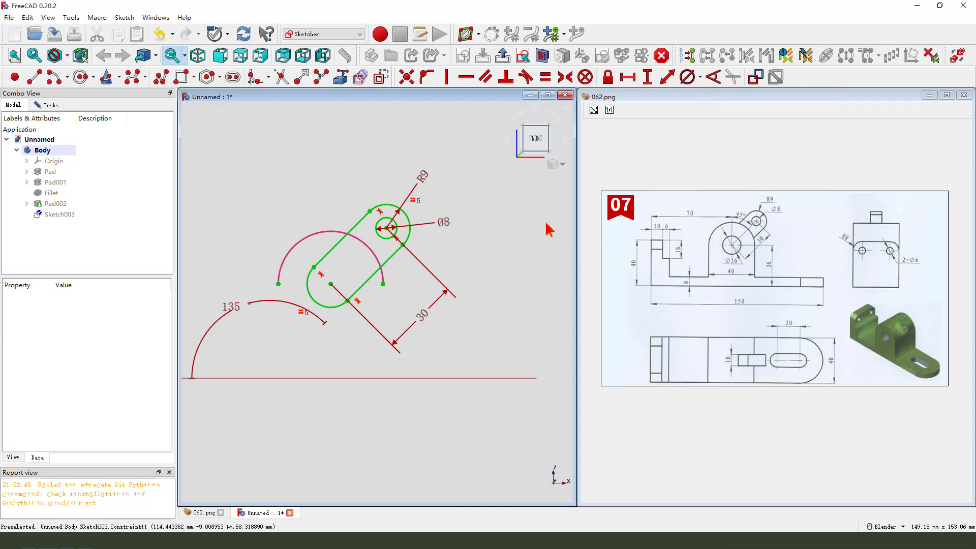
pyautogui.click(502, 55)
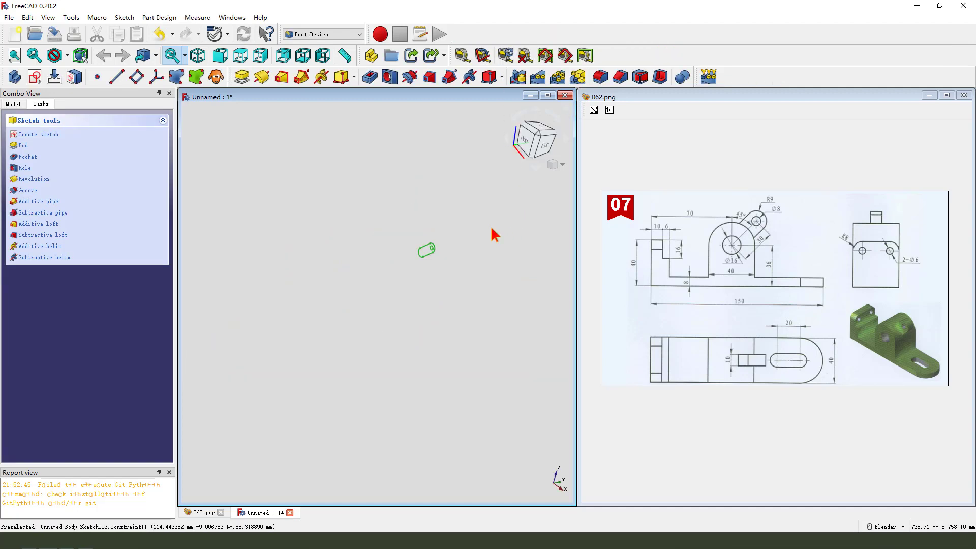
# - Pad the ear sketch with a length of 10 mm, symmetric to its sketch plane
pyautogui.click(242, 77)
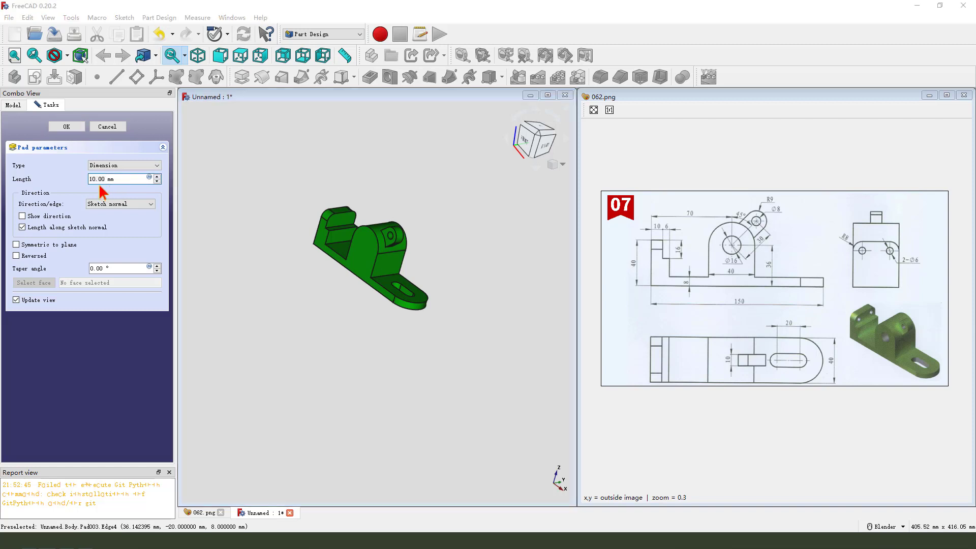
pyautogui.moveTo(103, 192)
pyautogui.mouseDown()
pyautogui.moveTo(83, 188)
pyautogui.moveTo(98, 189)
pyautogui.mouseUp()
pyautogui.press('Escape')
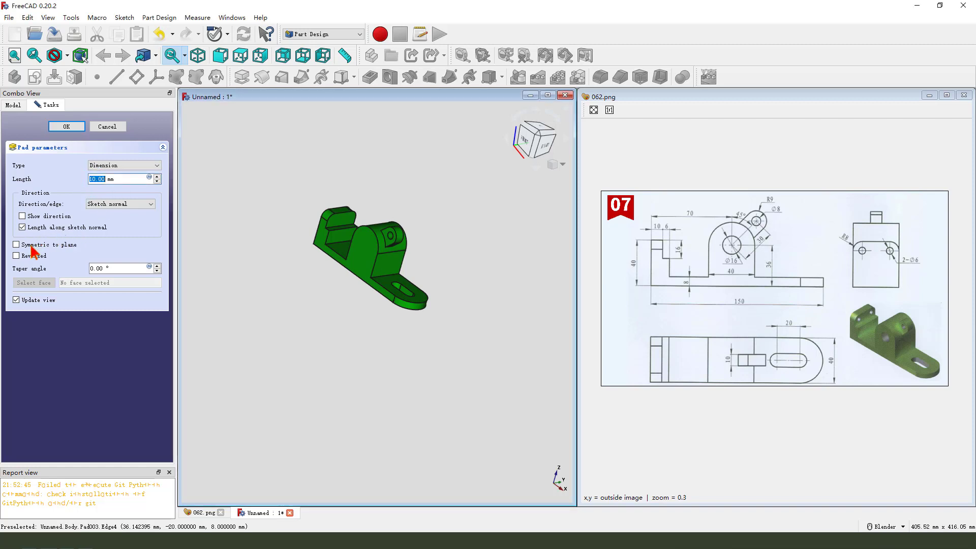
pyautogui.click(16, 244)
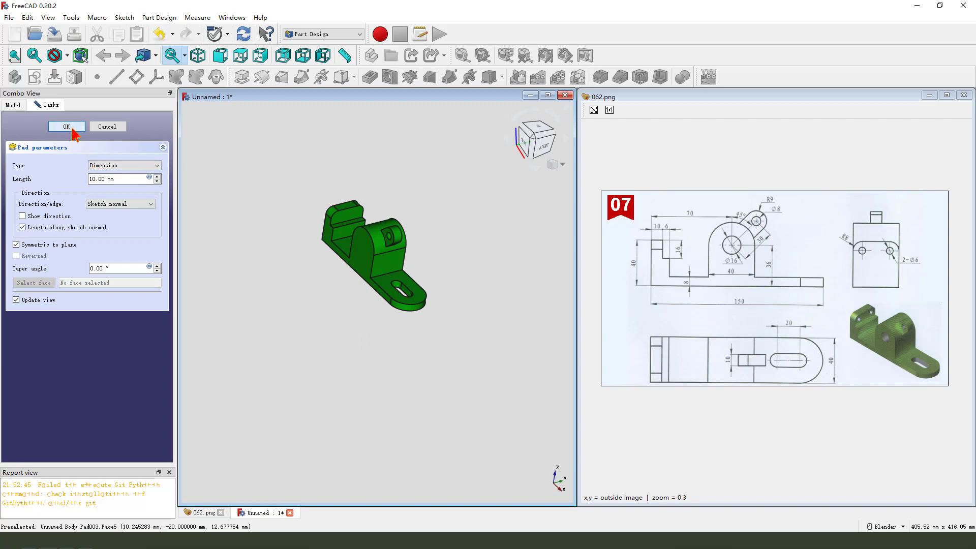
pyautogui.click(72, 130)
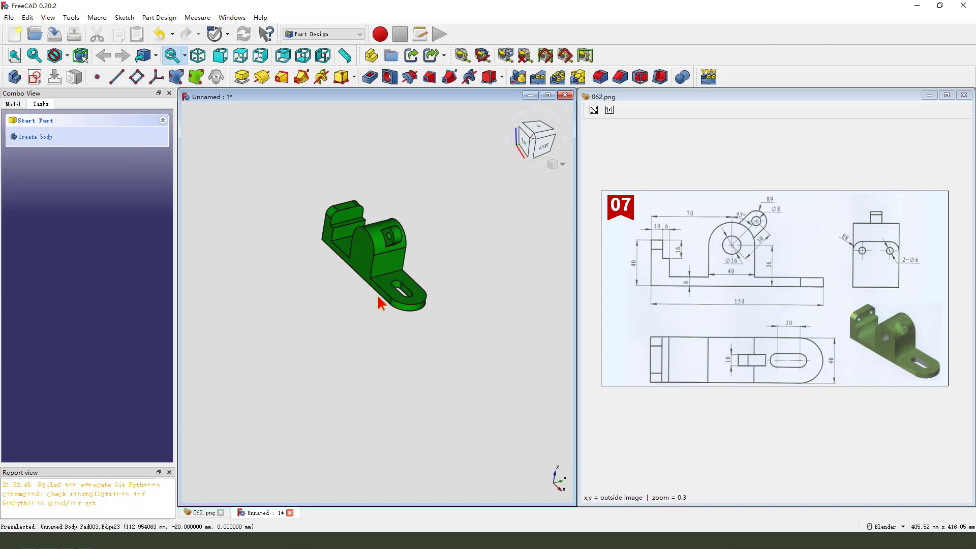
# - Create a new sketch on the XZ base plane for the lug's through hole
pyautogui.moveTo(378, 296)
pyautogui.mouseDown(button='middle')
pyautogui.moveTo(430, 282)
pyautogui.moveTo(413, 309)
pyautogui.moveTo(395, 299)
pyautogui.mouseUp(button='middle')
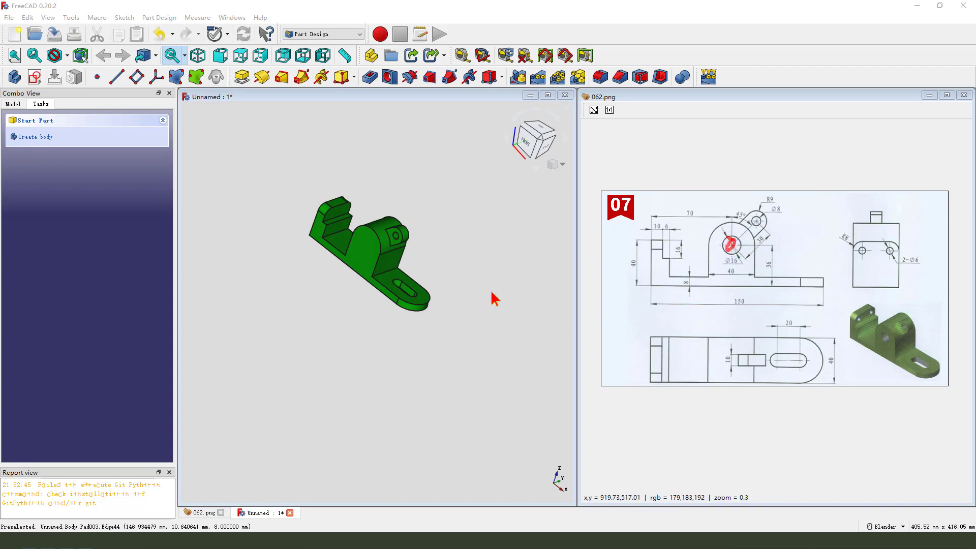
pyautogui.click(35, 77)
pyautogui.scroll(-2, 396, 239)
pyautogui.scroll(-2, 348, 214)
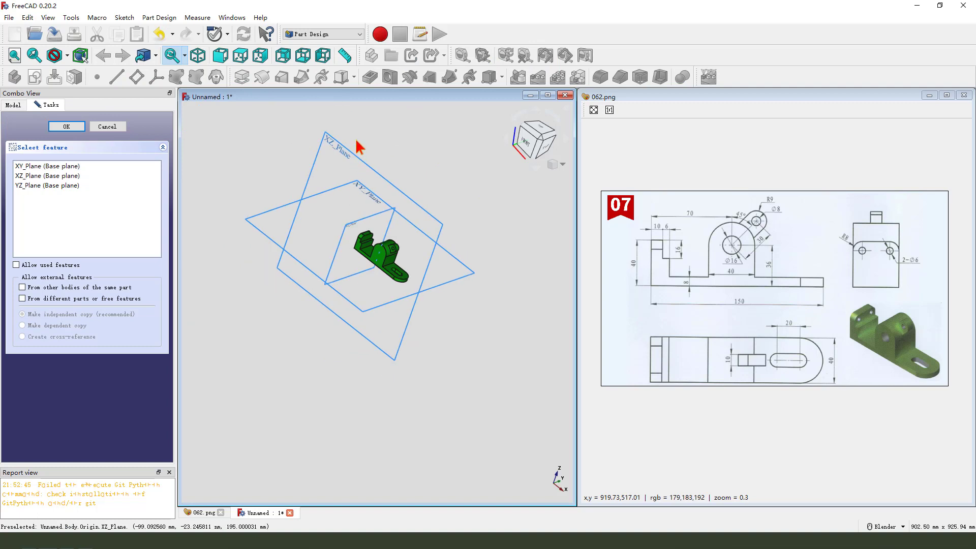
pyautogui.click(344, 150)
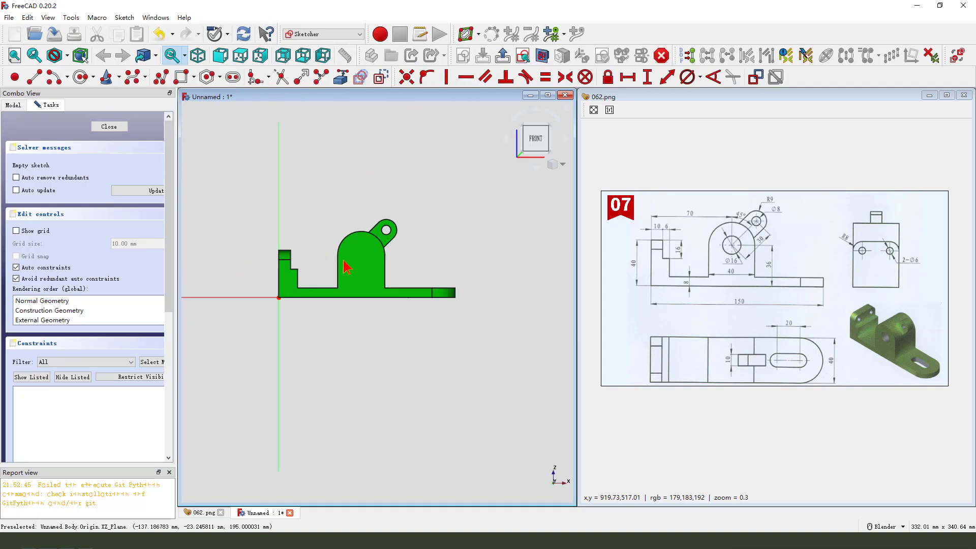
# - Reference the lug's rounded top edge as external geometry, using section view, and draw a circle about 24.6 mm in diameter at its centre
pyautogui.click(354, 80)
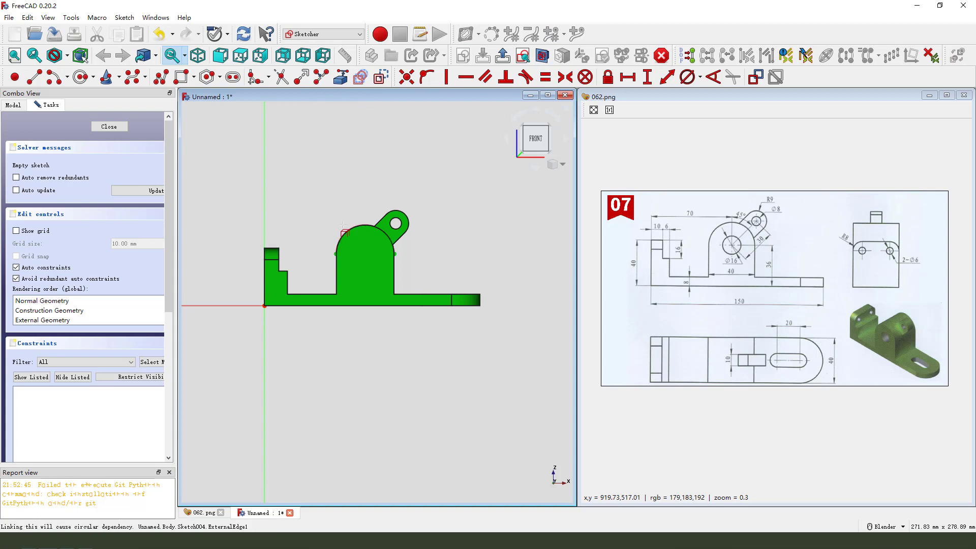
pyautogui.click(543, 57)
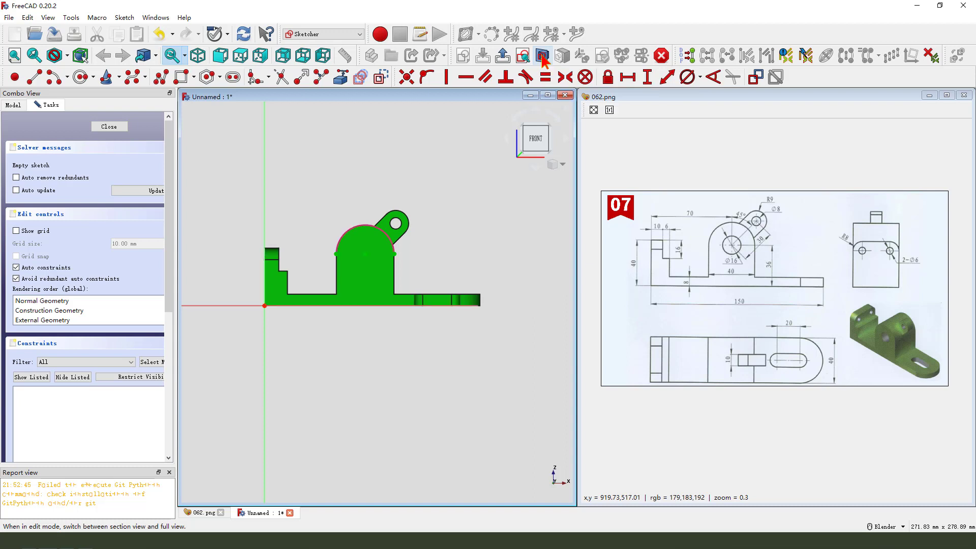
pyautogui.click(78, 80)
pyautogui.click(365, 254)
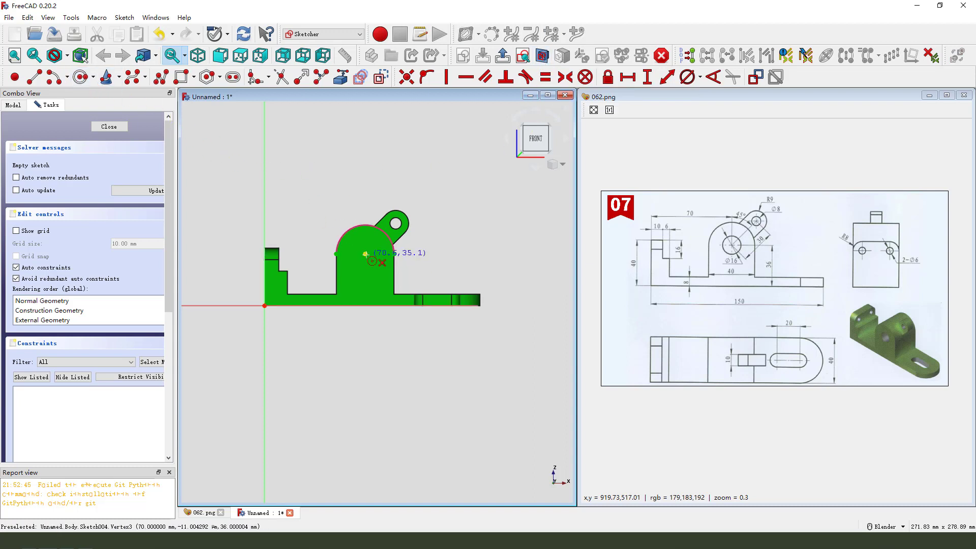
pyautogui.click(377, 266)
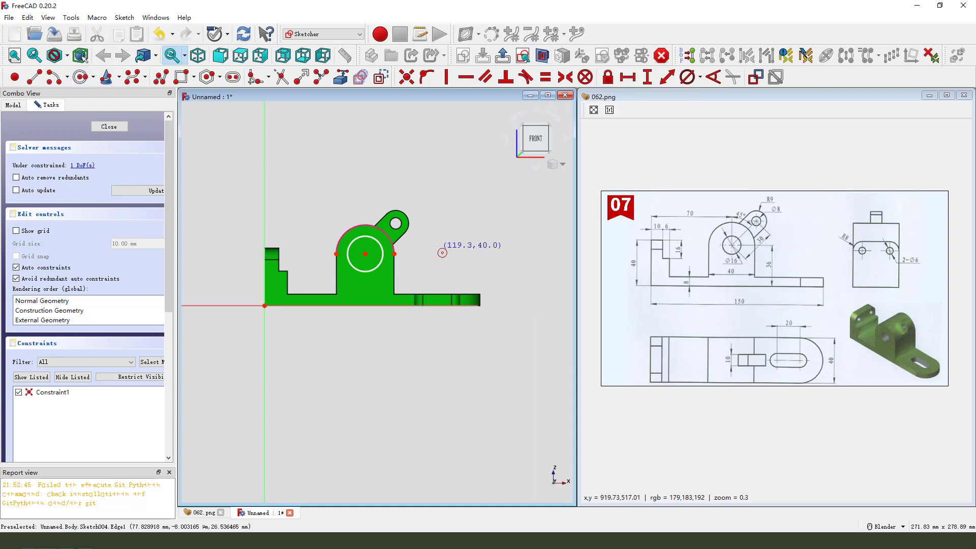
# - Set the lug circle's diameter to 16 mm and close the sketch
pyautogui.click(381, 259)
pyautogui.click(689, 81)
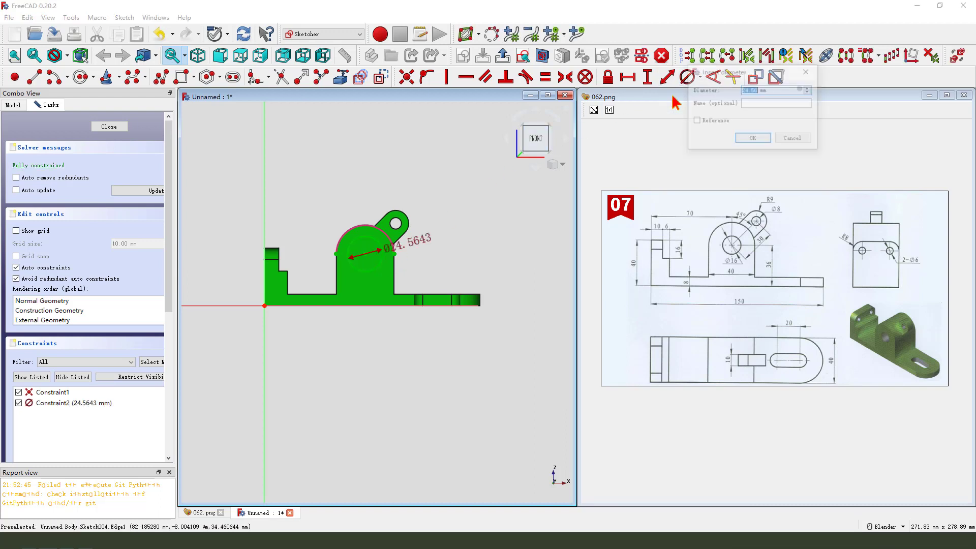
pyautogui.press('Return')
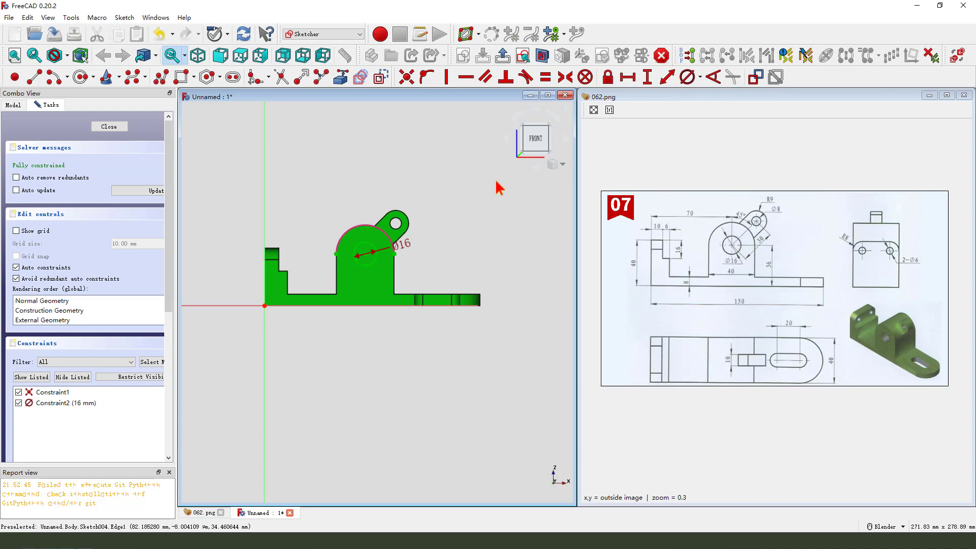
pyautogui.click(503, 56)
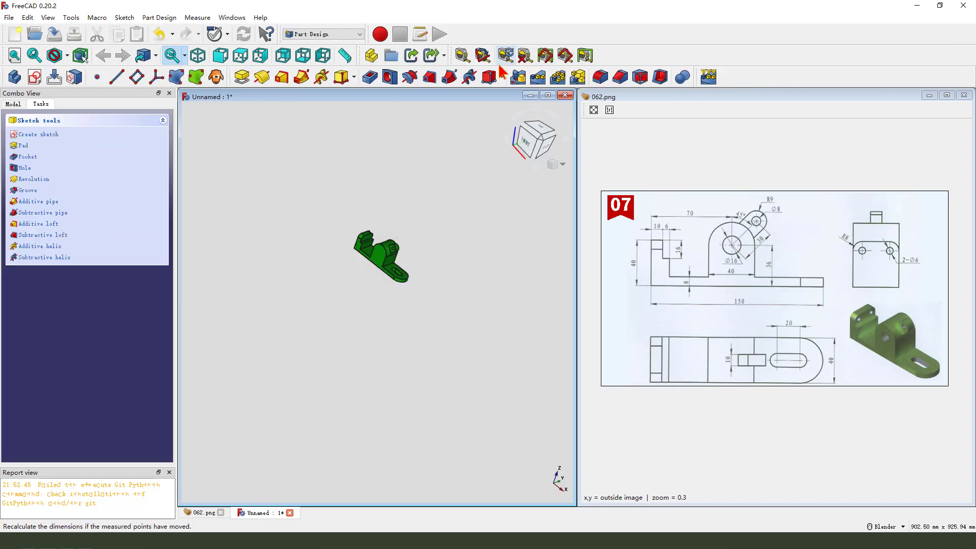
# - Pocket the 16 mm circle with type Through all, symmetric to its sketch plane
pyautogui.click(370, 76)
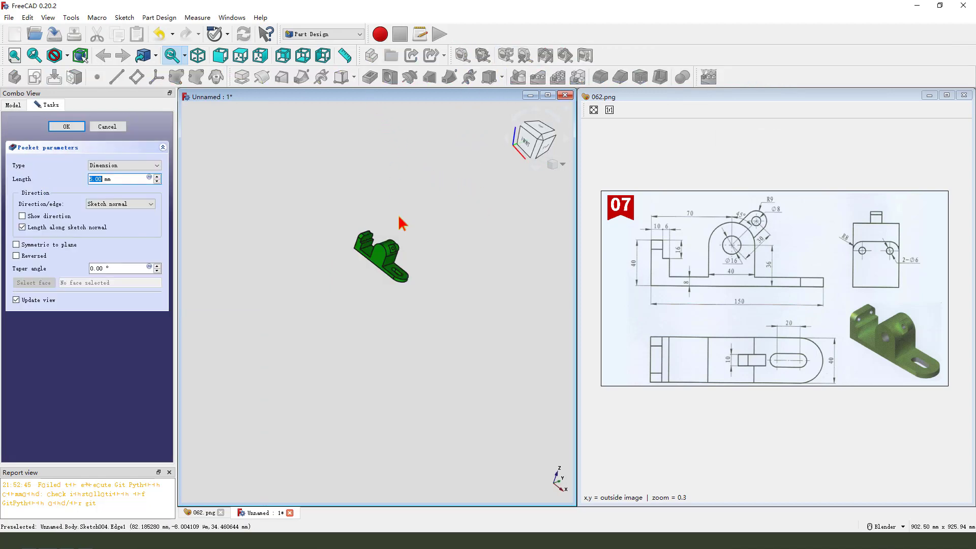
pyautogui.click(121, 166)
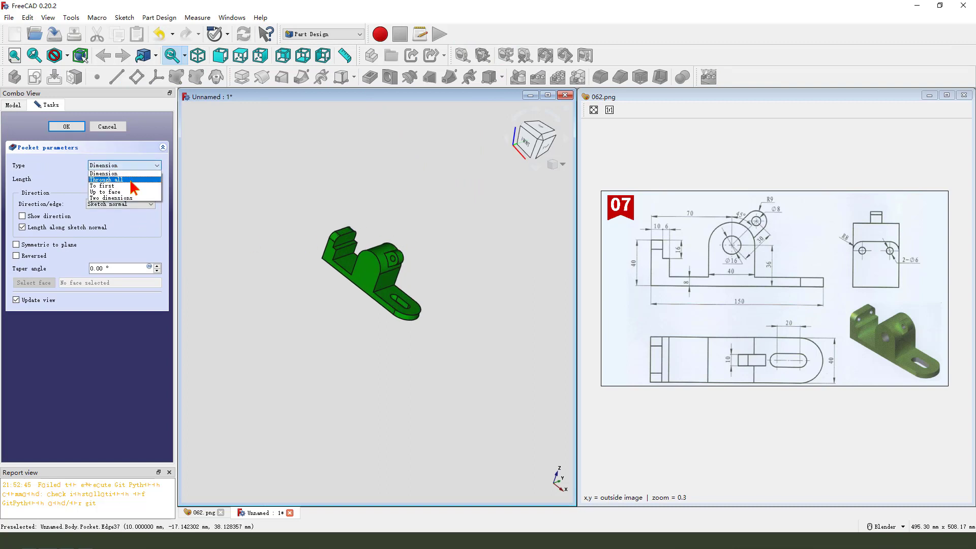
pyautogui.click(124, 180)
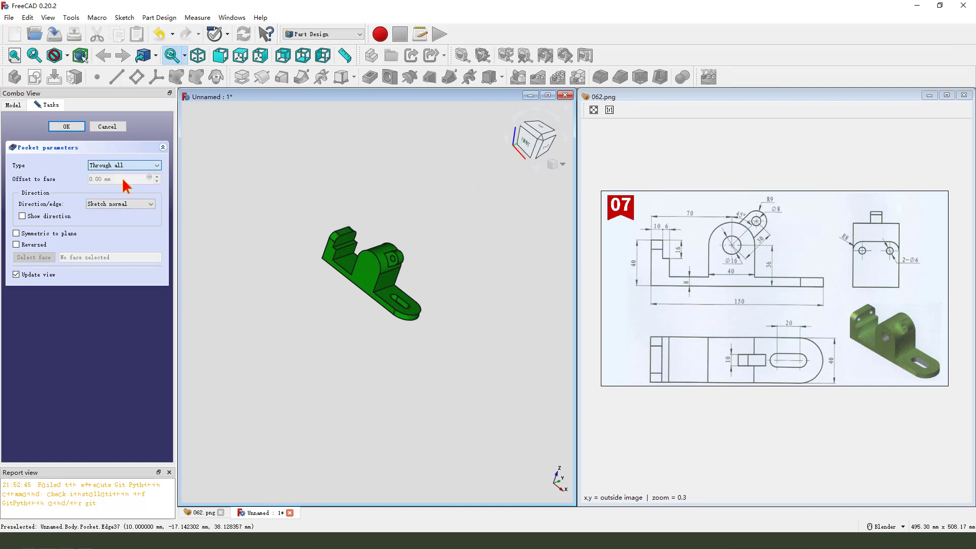
pyautogui.click(17, 234)
pyautogui.moveTo(342, 294); pyautogui.dragTo(320, 283, button='middle')
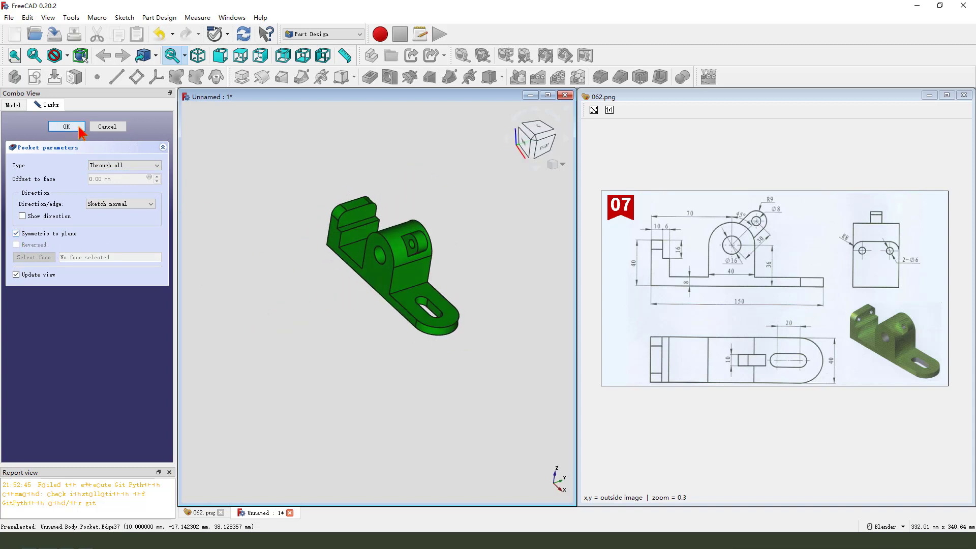
pyautogui.click(71, 127)
# - Create a new sketch on the YZ base plane for the two small holes in the upright end plate
pyautogui.moveTo(465, 315); pyautogui.dragTo(448, 311, button='middle')
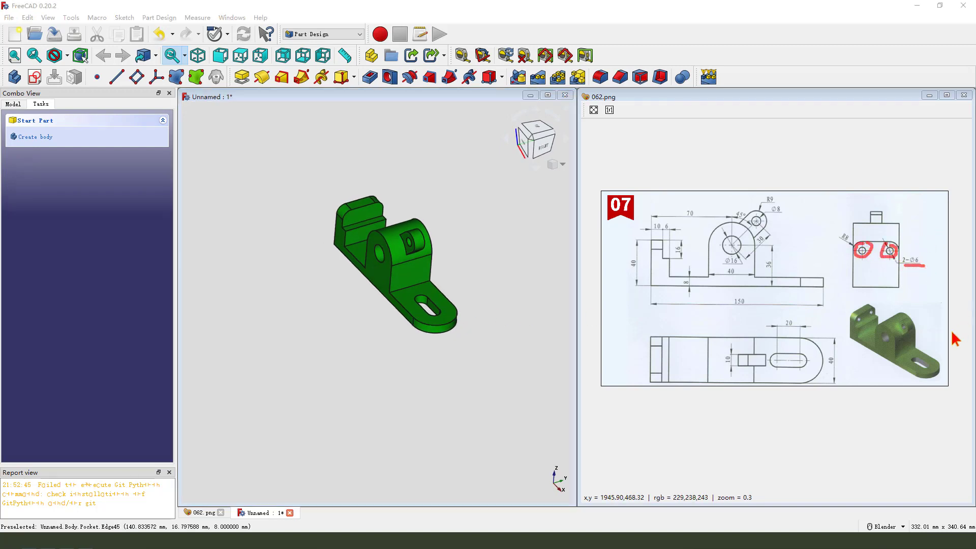
pyautogui.press('Escape')
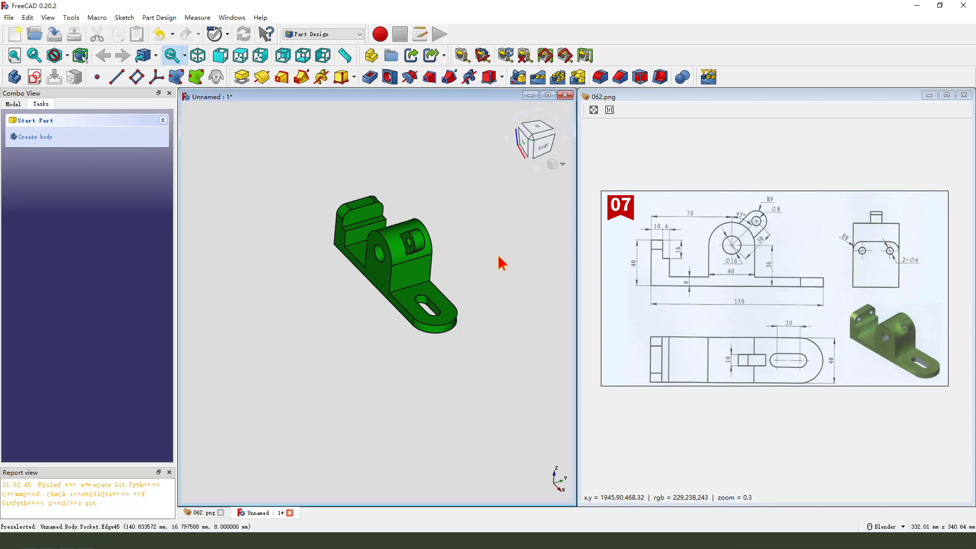
pyautogui.click(34, 78)
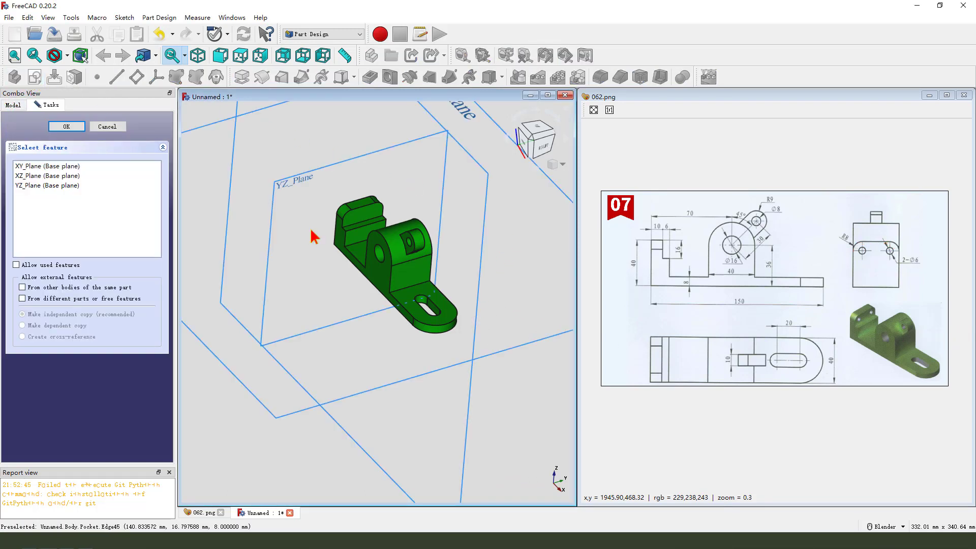
pyautogui.moveTo(291, 220)
pyautogui.mouseDown()
pyautogui.moveTo(308, 192)
pyautogui.moveTo(288, 220)
pyautogui.mouseUp()
pyautogui.click(320, 211)
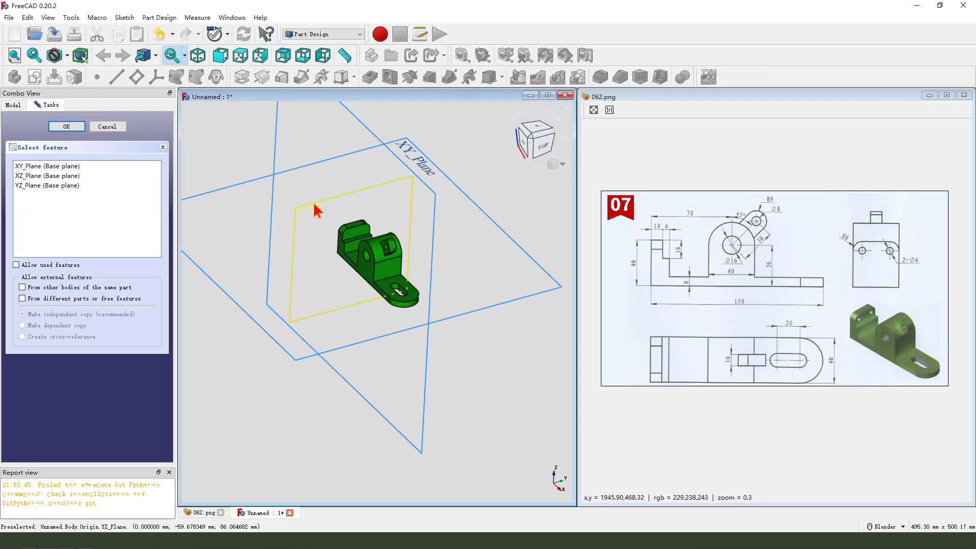
pyautogui.scroll(2, 416, 271)
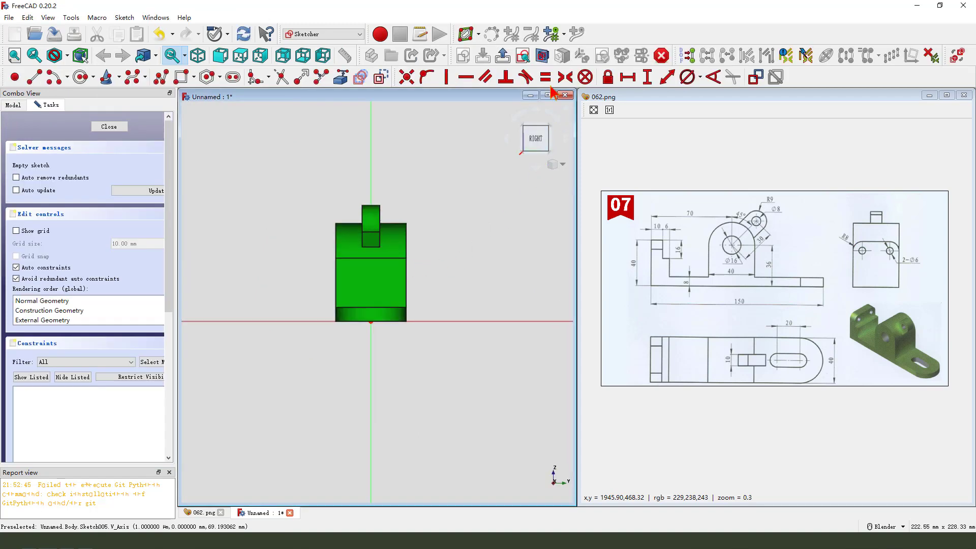
# - Reference both rounded upper corner edges of the end plate as external geometry, using section view
pyautogui.click(543, 59)
pyautogui.scroll(2, 405, 244)
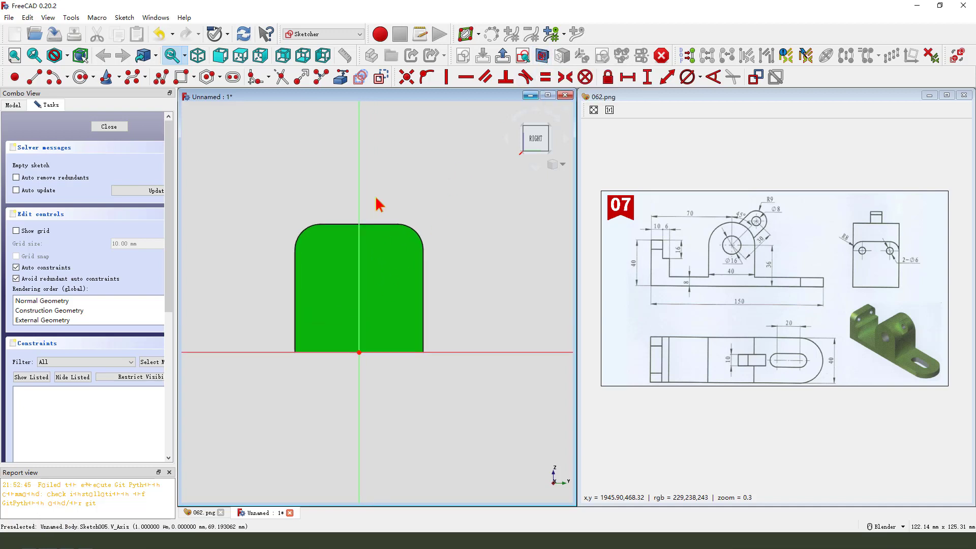
pyautogui.click(342, 78)
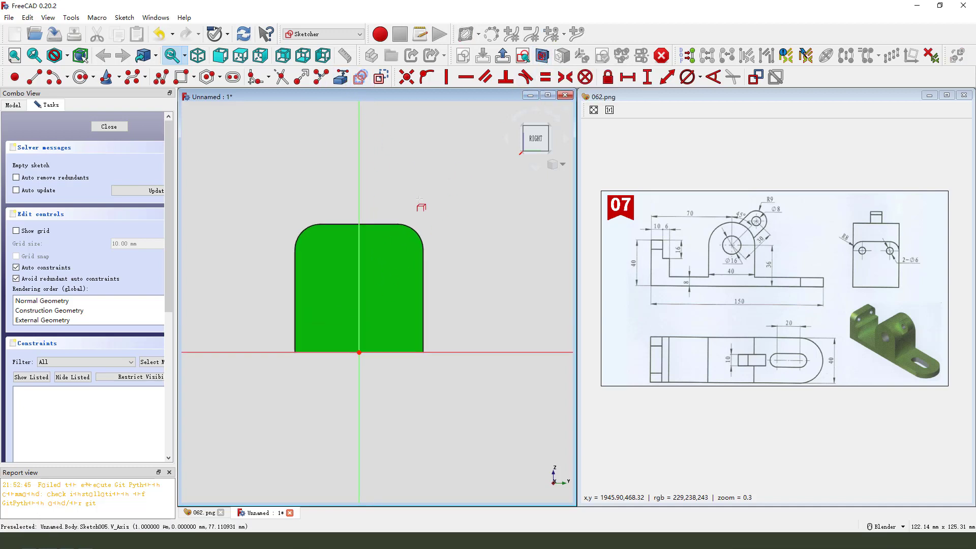
pyautogui.click(421, 231)
pyautogui.click(303, 231)
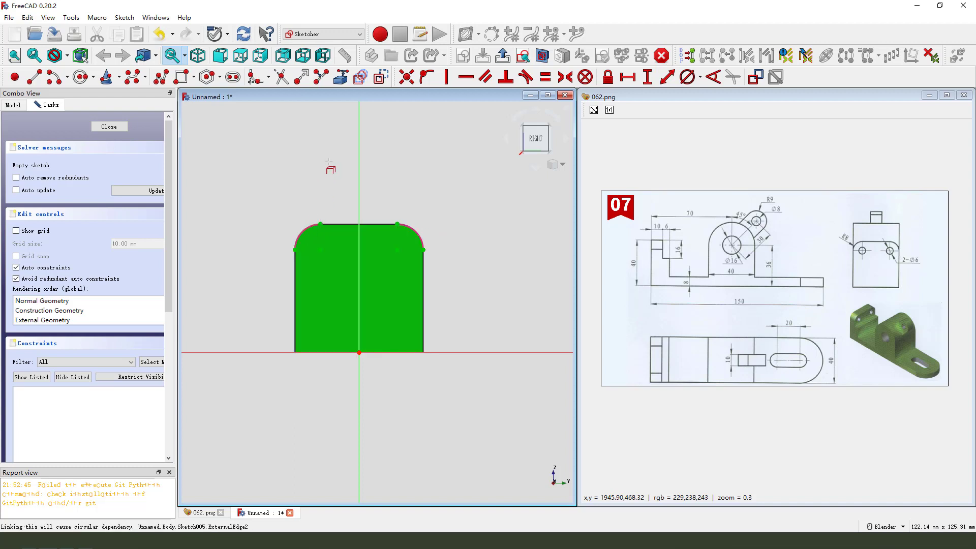
# - Draw a circle at the centre of each referenced corner arc and constrain the two circles equal
pyautogui.click(80, 77)
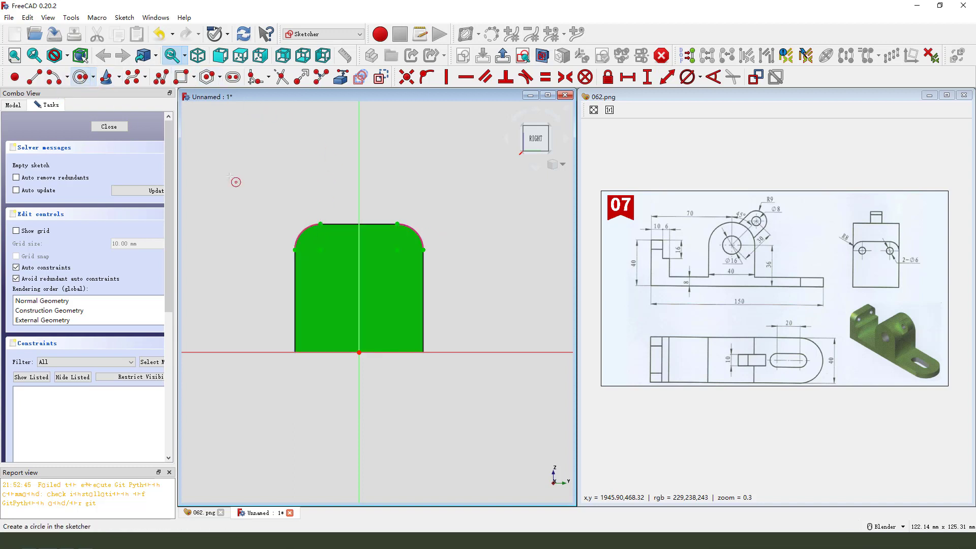
pyautogui.click(321, 250)
pyautogui.click(330, 255)
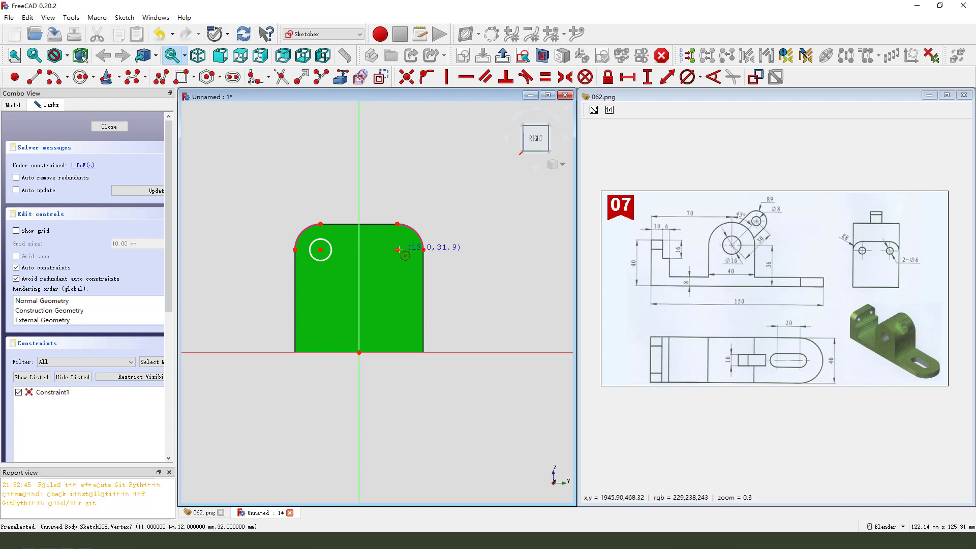
pyautogui.click(398, 256)
pyautogui.click(402, 260)
pyautogui.click(403, 261)
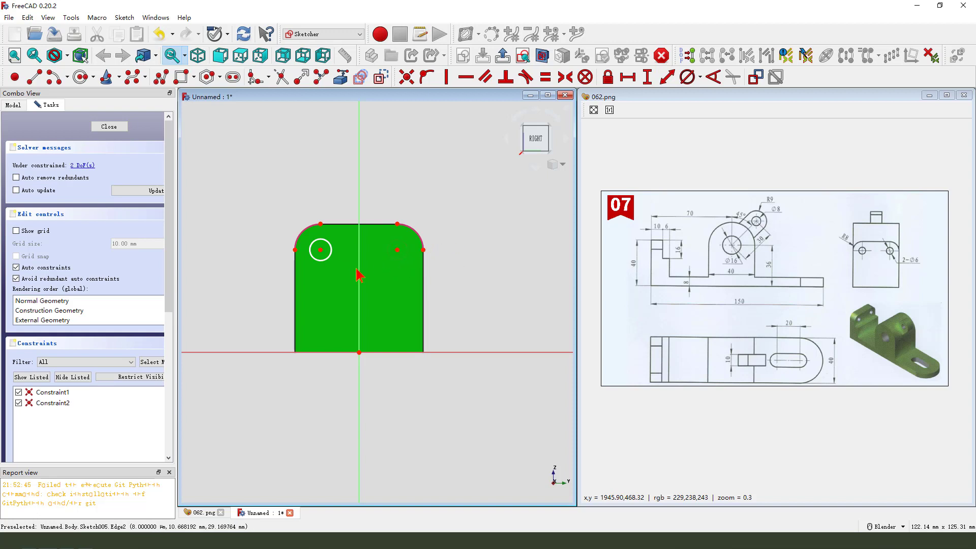
pyautogui.click(324, 261)
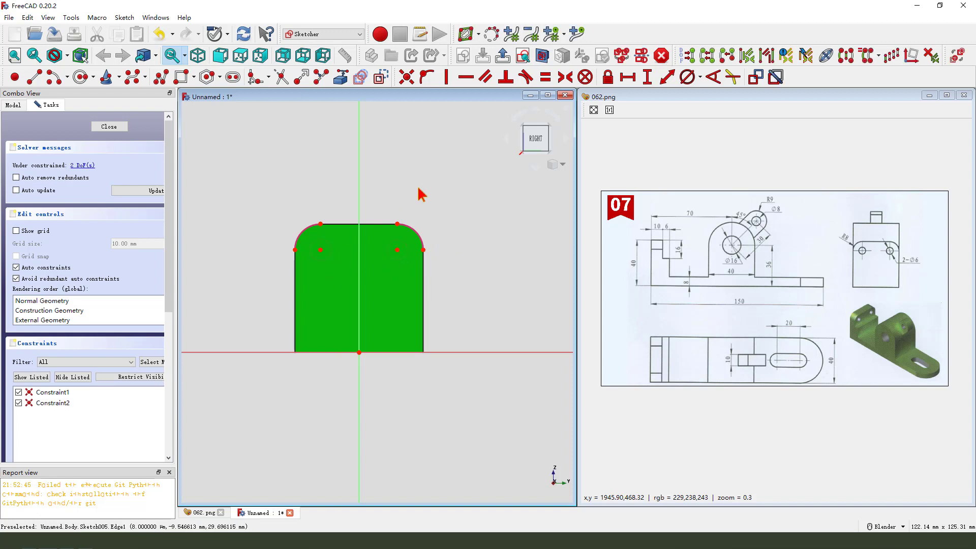
pyautogui.click(545, 78)
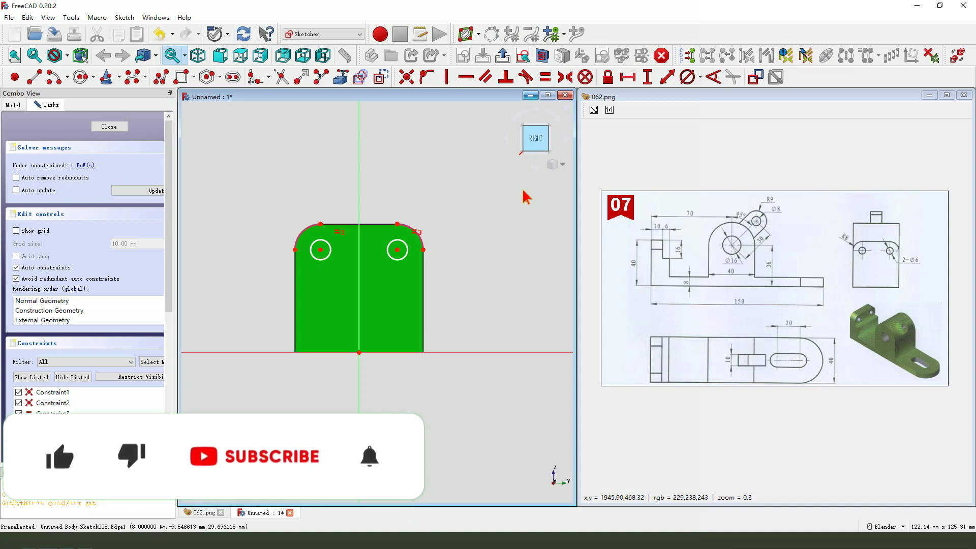
# - Set the hole circles' diameter to 6 mm and close the sketch
pyautogui.click(405, 246)
pyautogui.press('Delete')
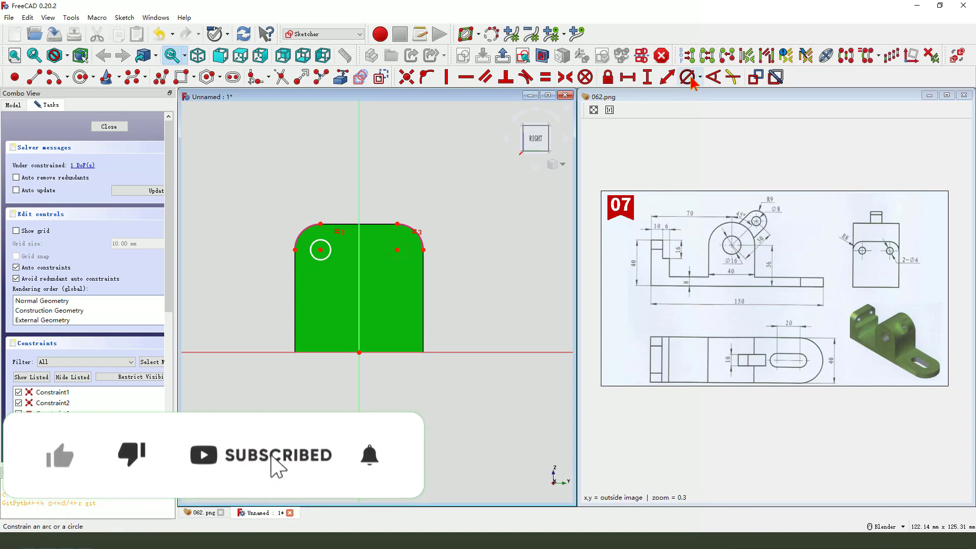
pyautogui.click(689, 78)
pyautogui.press('Return')
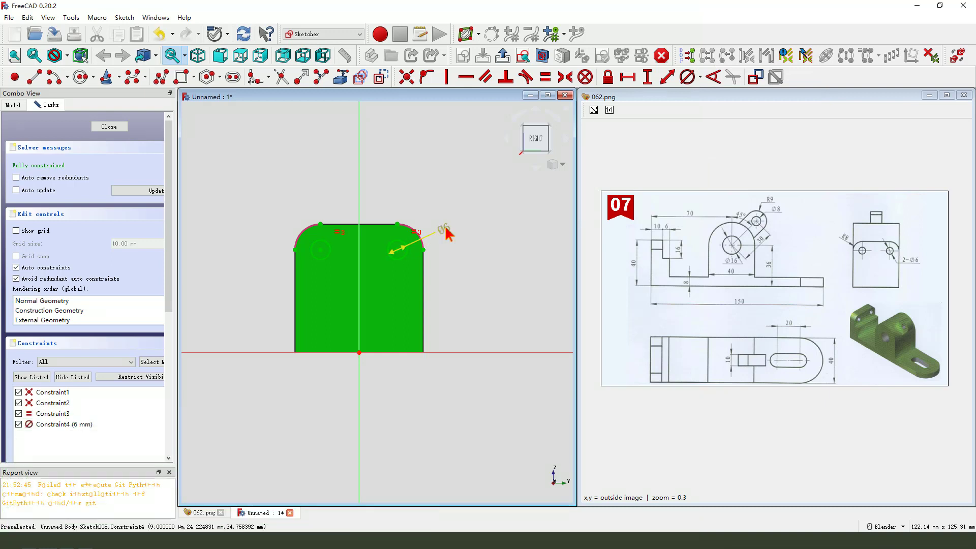
pyautogui.click(503, 56)
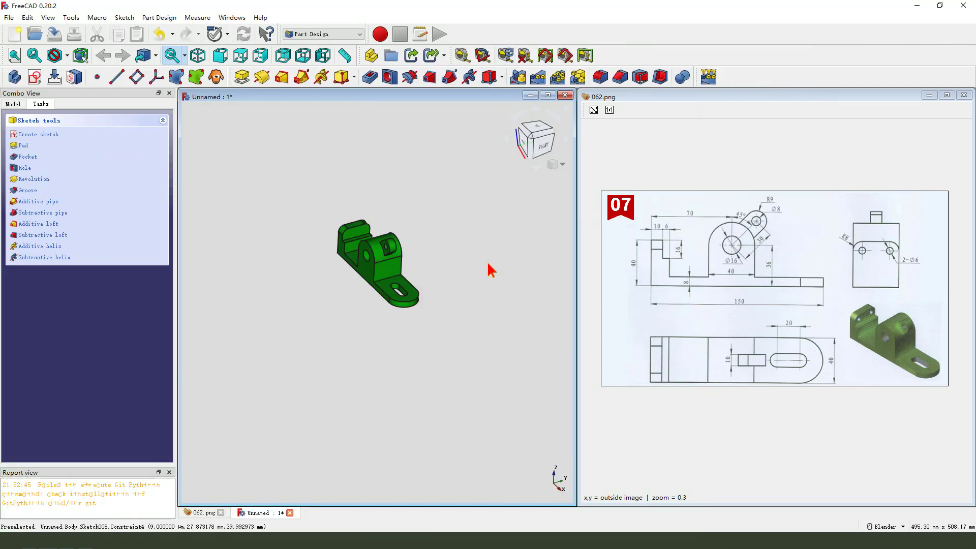
# - Pocket the two 6 mm circles to a length of 15 mm in the reversed direction through the end plate
pyautogui.click(370, 77)
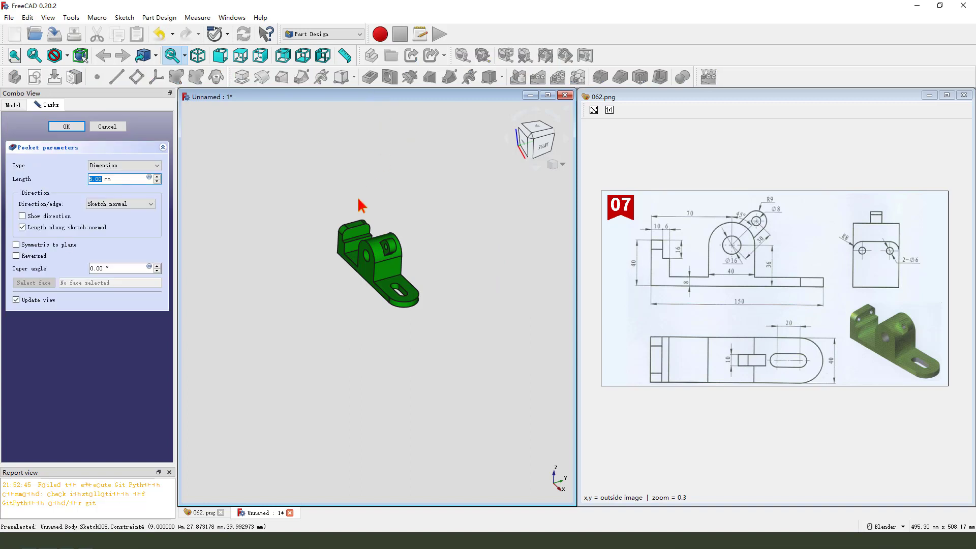
pyautogui.scroll(2, 355, 205)
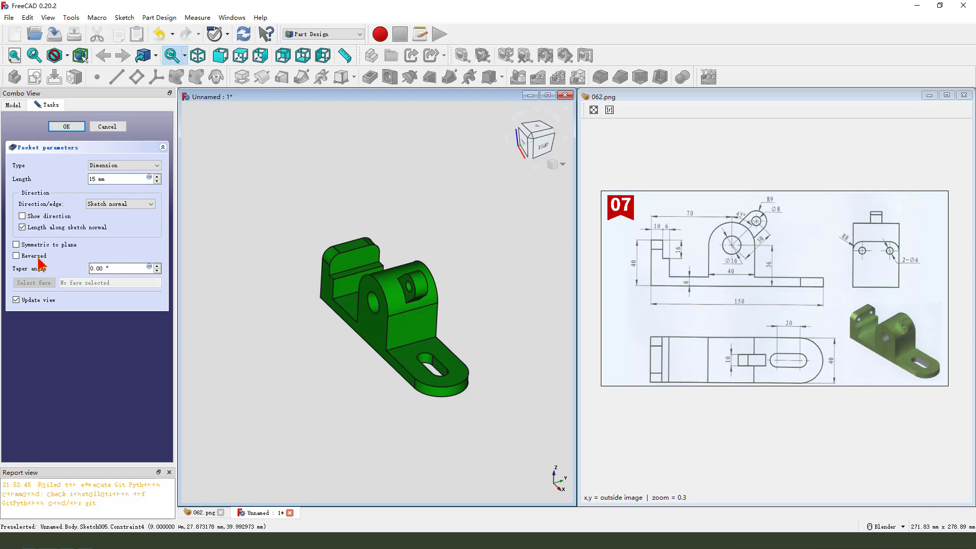
pyautogui.moveTo(53, 254)
pyautogui.mouseDown()
pyautogui.moveTo(11, 257)
pyautogui.moveTo(49, 255)
pyautogui.mouseUp()
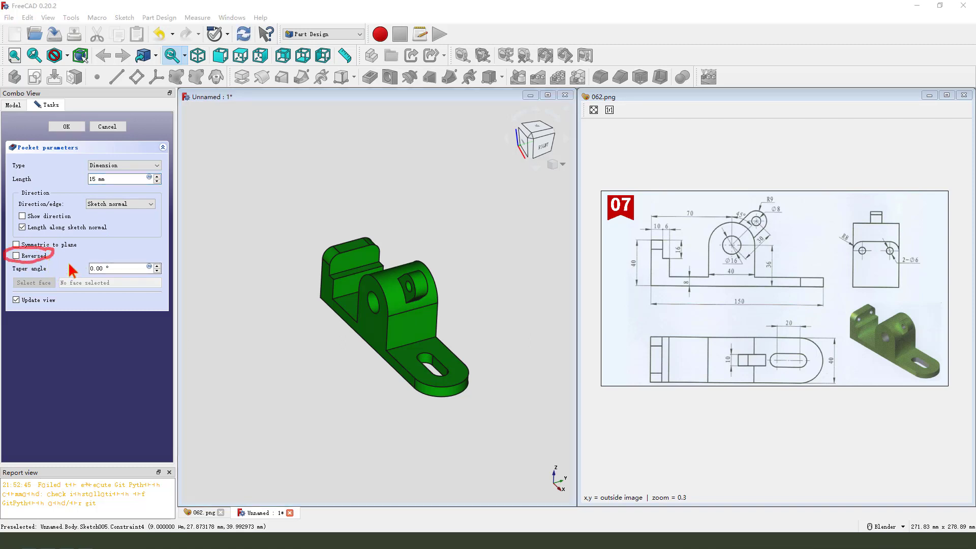
pyautogui.click(16, 255)
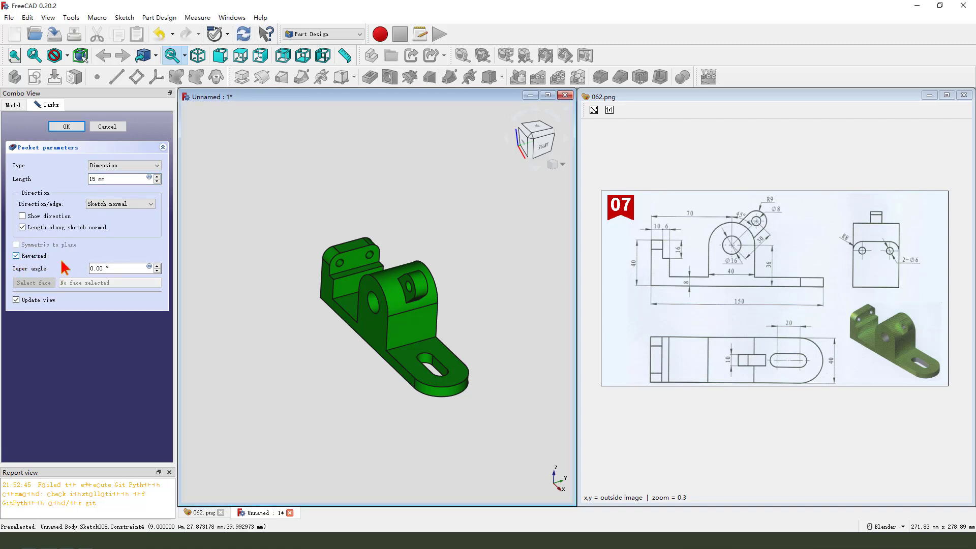
pyautogui.moveTo(397, 315)
pyautogui.mouseDown(button='middle')
pyautogui.moveTo(450, 323)
pyautogui.moveTo(320, 299)
pyautogui.mouseUp(button='middle')
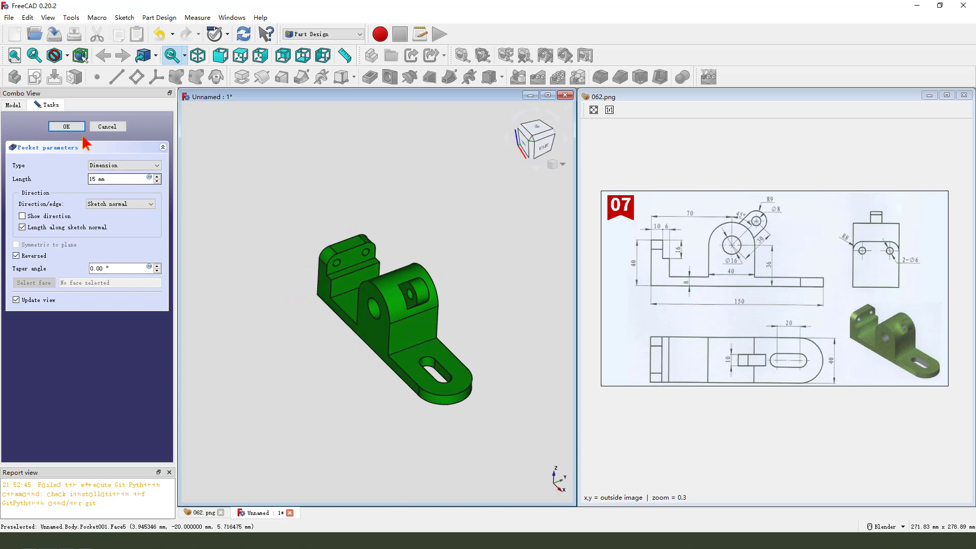
pyautogui.click(76, 129)
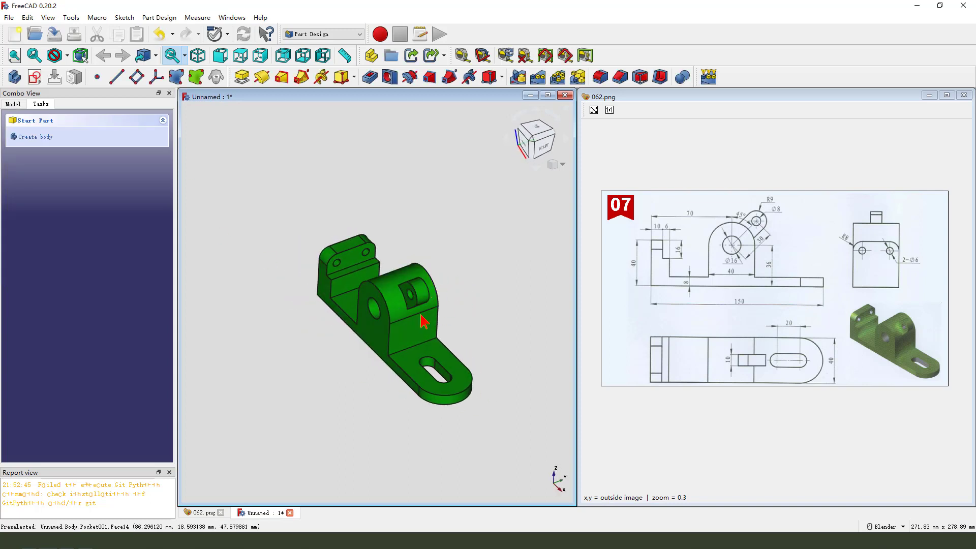
# - Maximize the model view and open the per-face colour settings of the final pocket, Pocket001
pyautogui.click(547, 95)
pyautogui.moveTo(625, 374); pyautogui.dragTo(762, 388, button='middle')
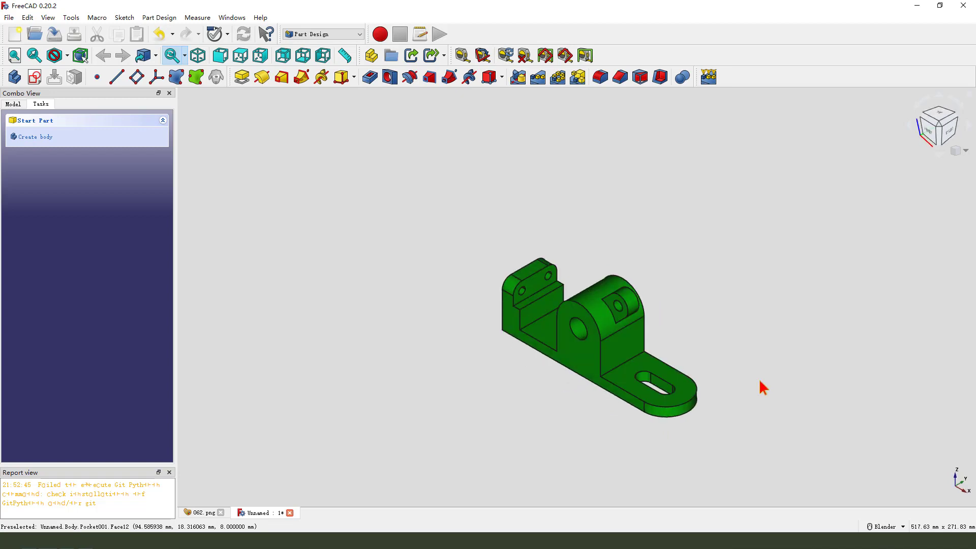
pyautogui.scroll(2, 761, 388)
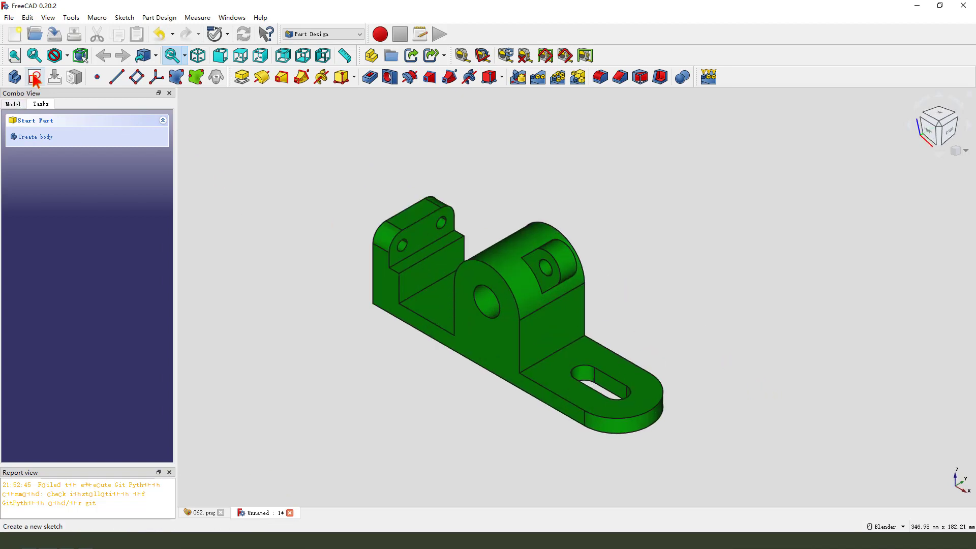
pyautogui.click(13, 104)
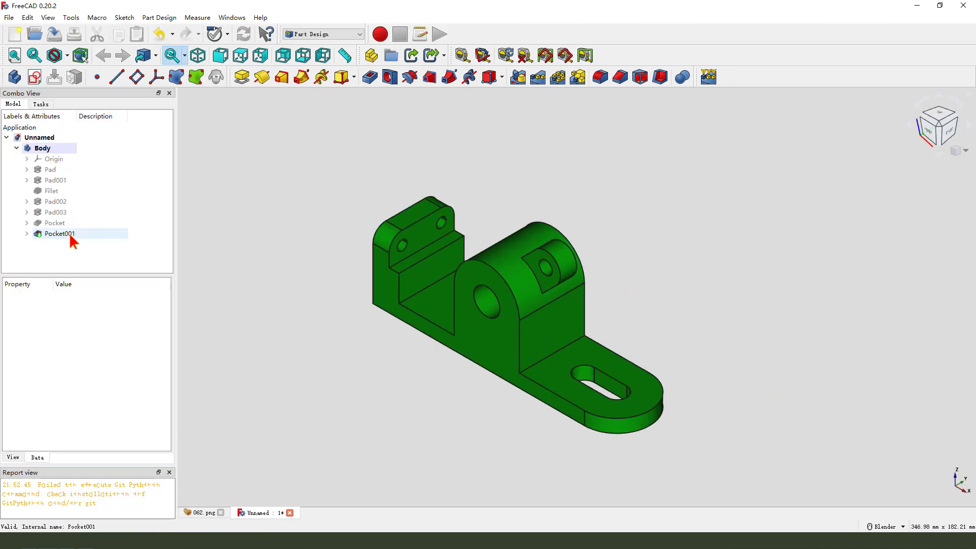
pyautogui.click(72, 235)
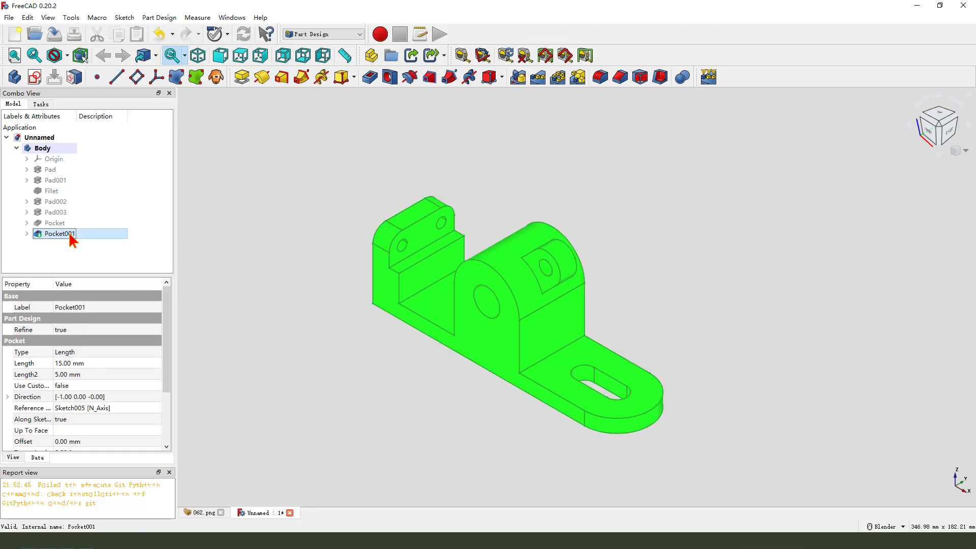
pyautogui.rightClick(71, 239)
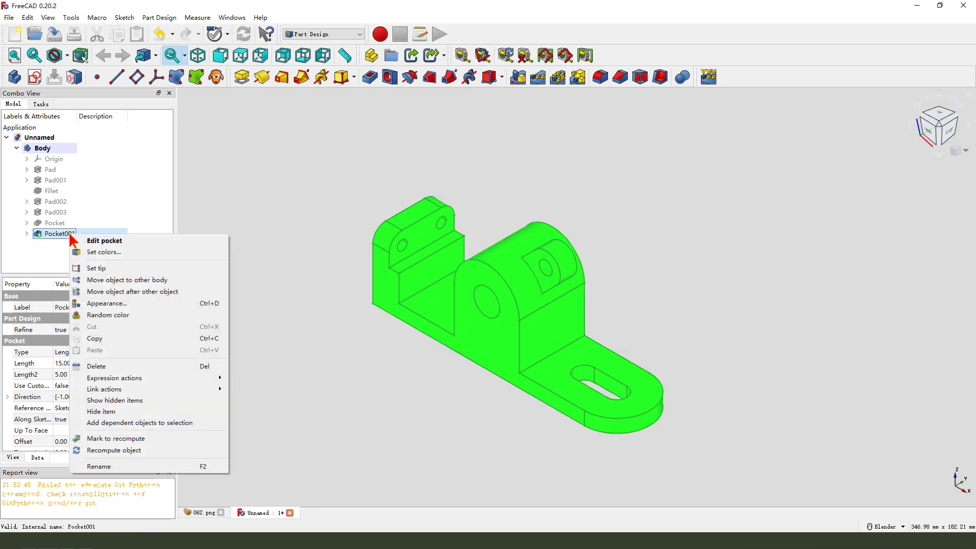
pyautogui.click(91, 253)
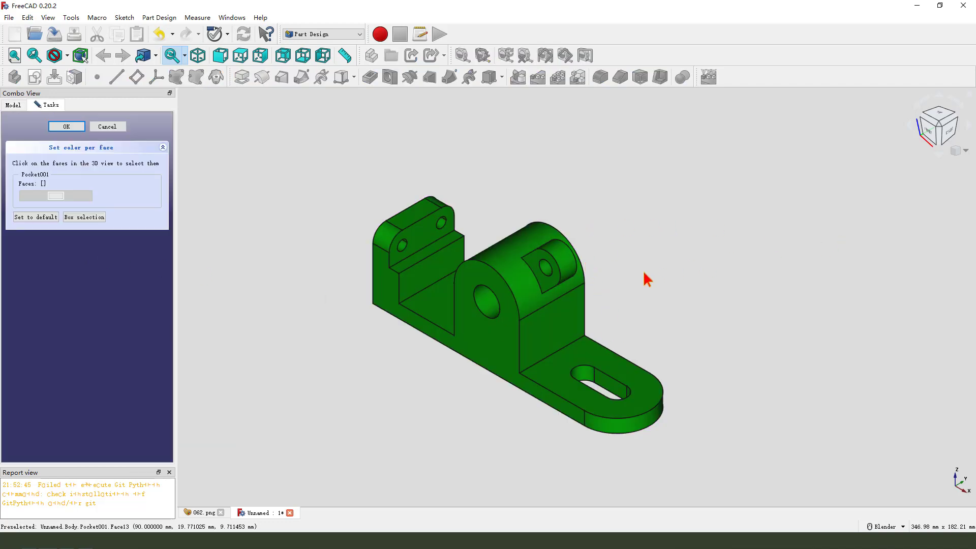
# - Select the ear's rounded end face, its hole face and the 16 mm hole face for colouring
pyautogui.moveTo(687, 330); pyautogui.dragTo(682, 328, button='middle')
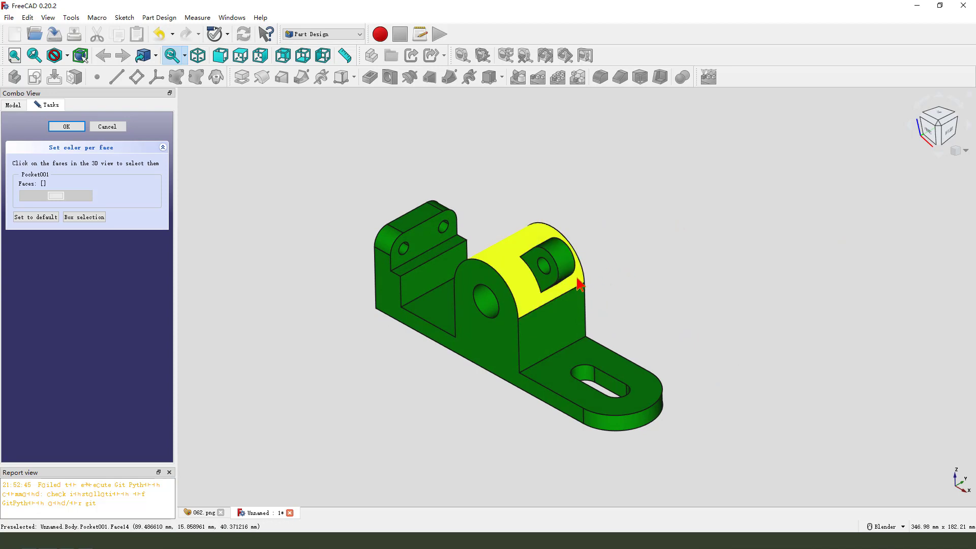
pyautogui.scroll(1, 564, 259)
pyautogui.click(562, 255)
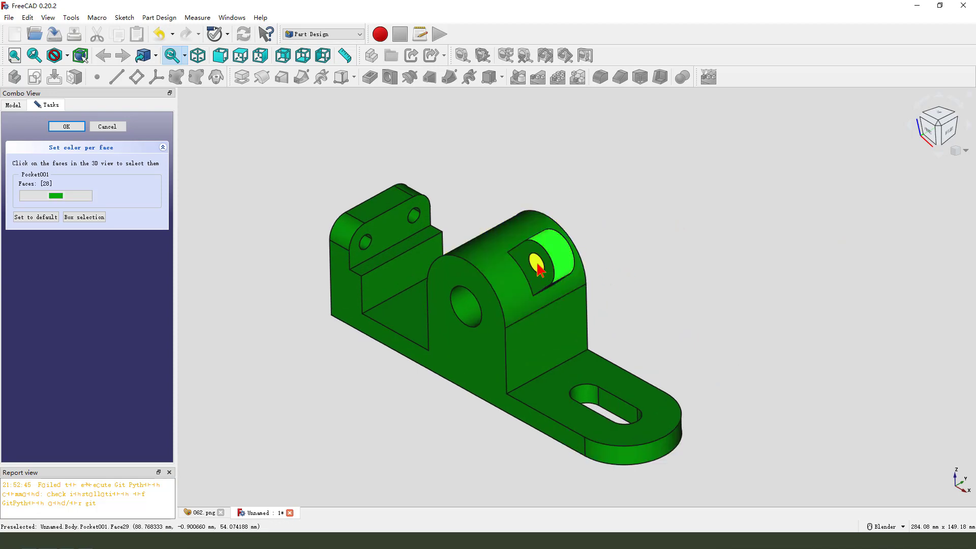
pyautogui.click(540, 269)
pyautogui.click(472, 307)
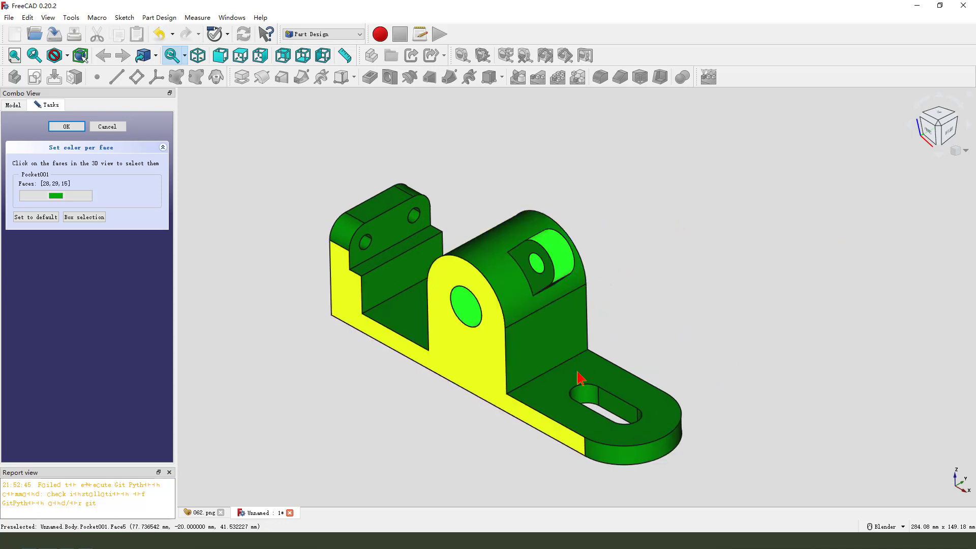
# - Add all four inner wall faces of the base slot to the faces selected for colouring
pyautogui.click(588, 398)
pyautogui.click(616, 407)
pyautogui.moveTo(616, 407); pyautogui.dragTo(631, 376, button='middle')
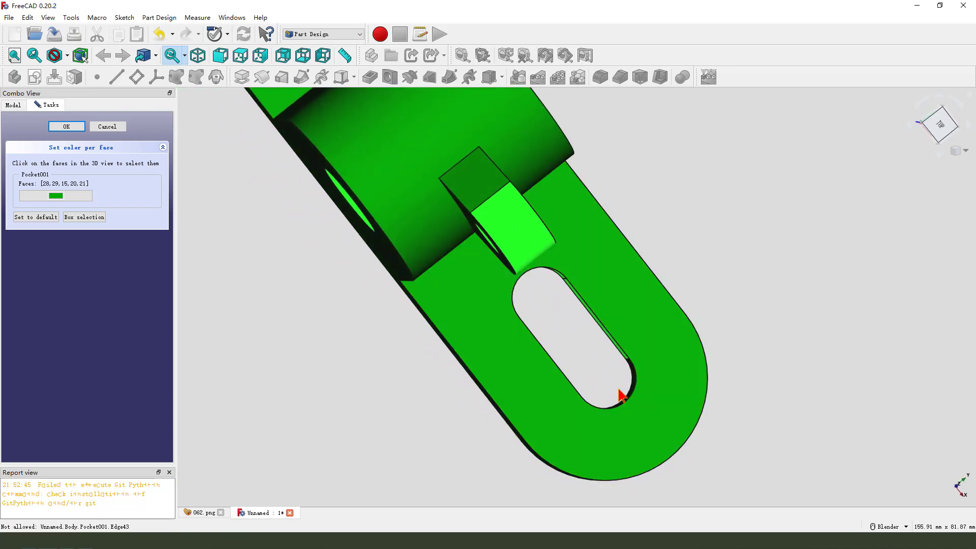
pyautogui.click(621, 346)
pyautogui.moveTo(621, 347); pyautogui.dragTo(515, 303, button='middle')
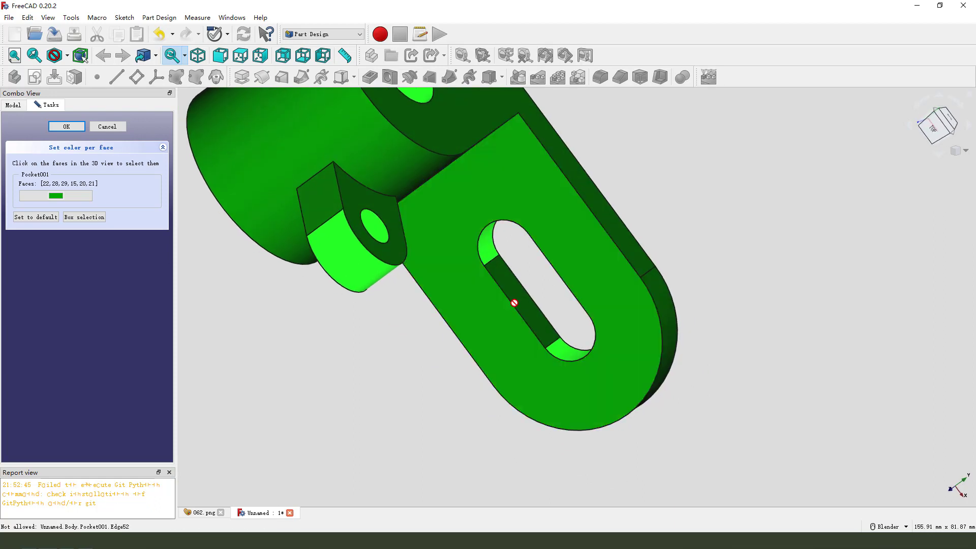
pyautogui.click(521, 304)
pyautogui.scroll(-4, 612, 435)
pyautogui.moveTo(612, 435); pyautogui.dragTo(583, 298, button='middle')
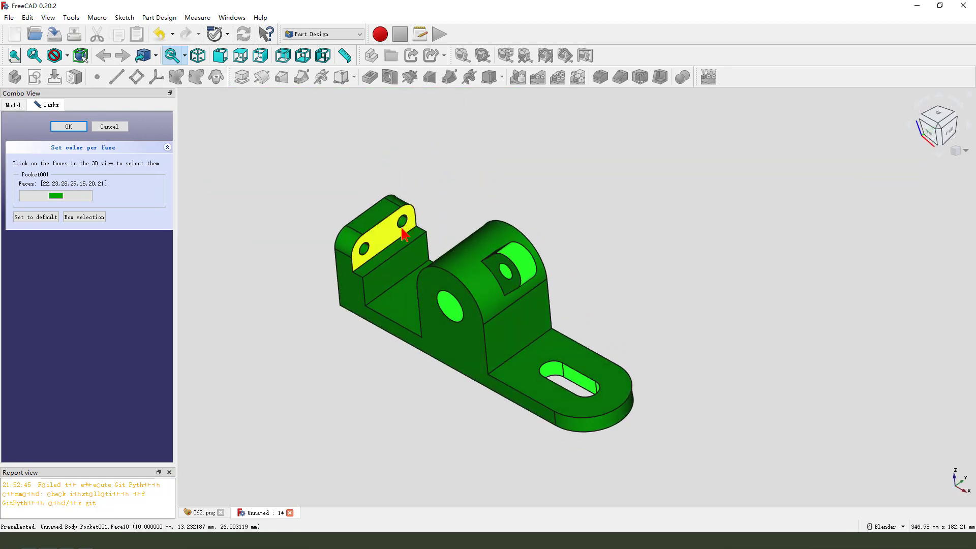
# - Add the end plate's two small hole faces, its step ledge and both rounded corner faces to the colouring selection
pyautogui.scroll(3, 404, 235)
pyautogui.click(403, 218)
pyautogui.click(345, 271)
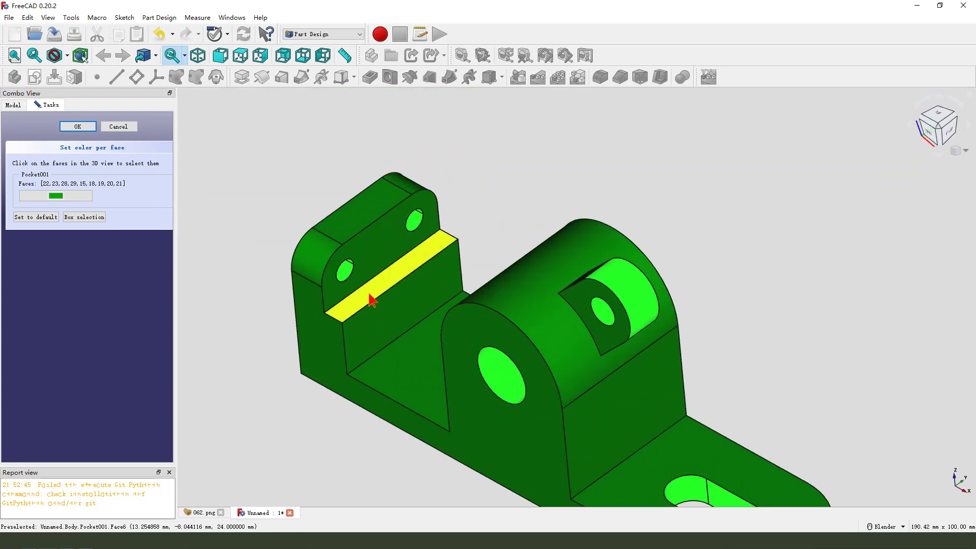
pyautogui.click(370, 300)
pyautogui.click(327, 250)
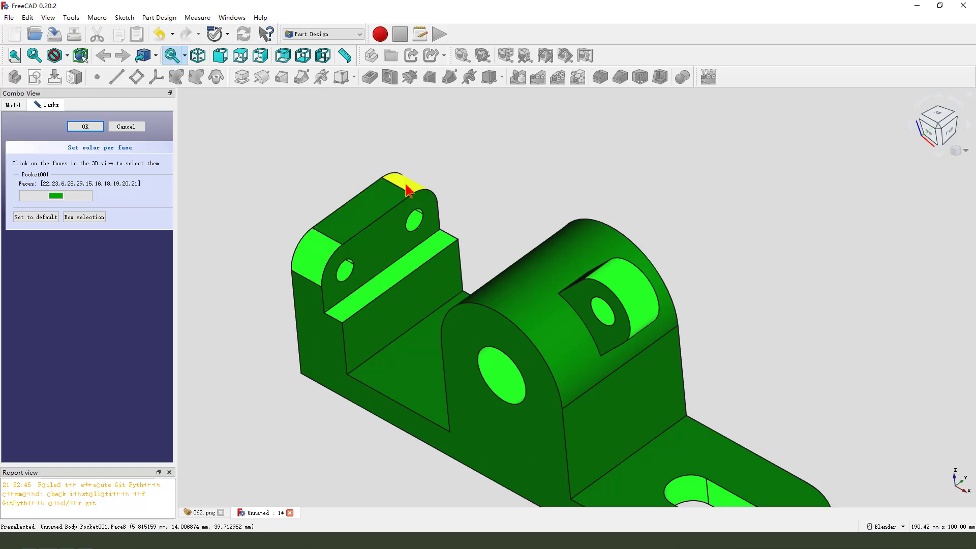
pyautogui.click(407, 190)
# - Set the selected faces' colour to red (#ff0000) and apply the face colours
pyautogui.scroll(-4, 407, 190)
pyautogui.click(55, 198)
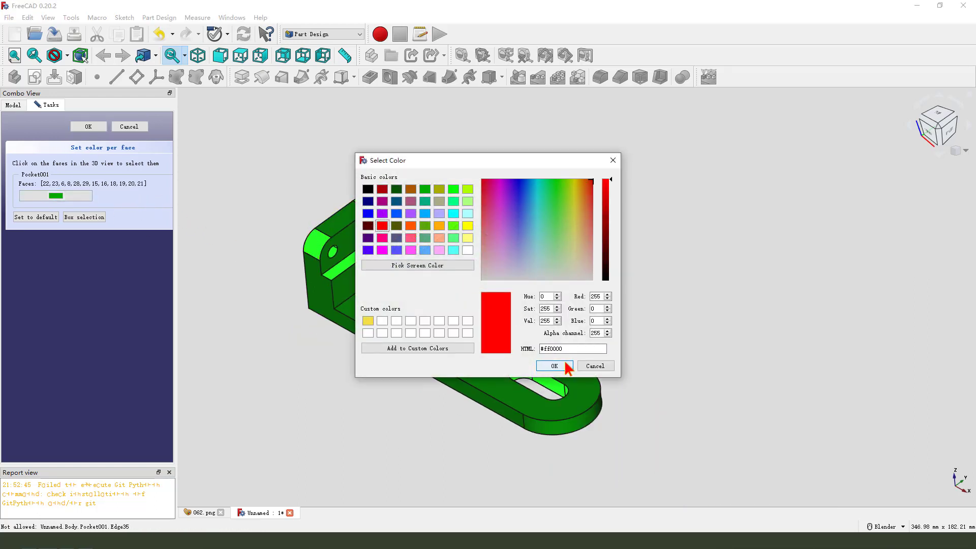
pyautogui.click(566, 364)
pyautogui.click(76, 127)
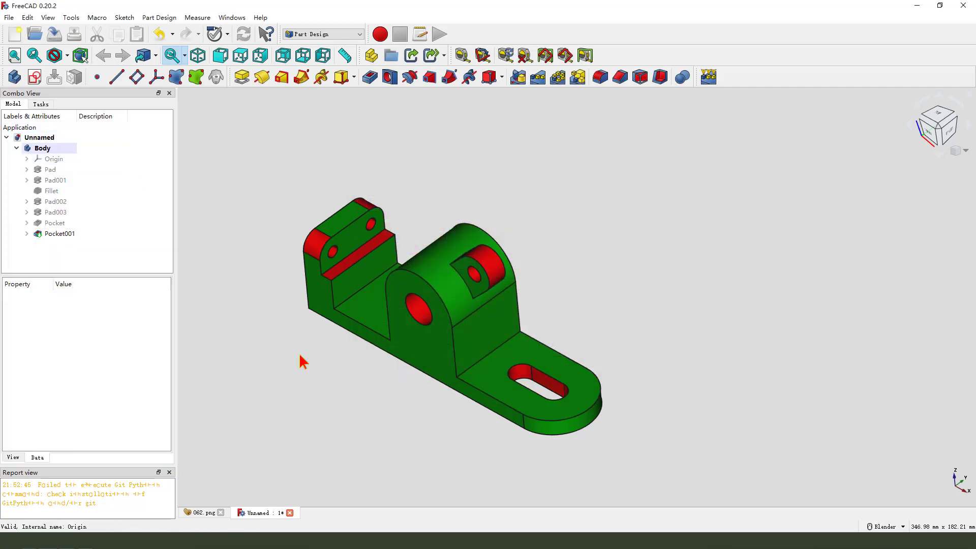
pyautogui.moveTo(381, 406); pyautogui.dragTo(470, 407, button='middle')
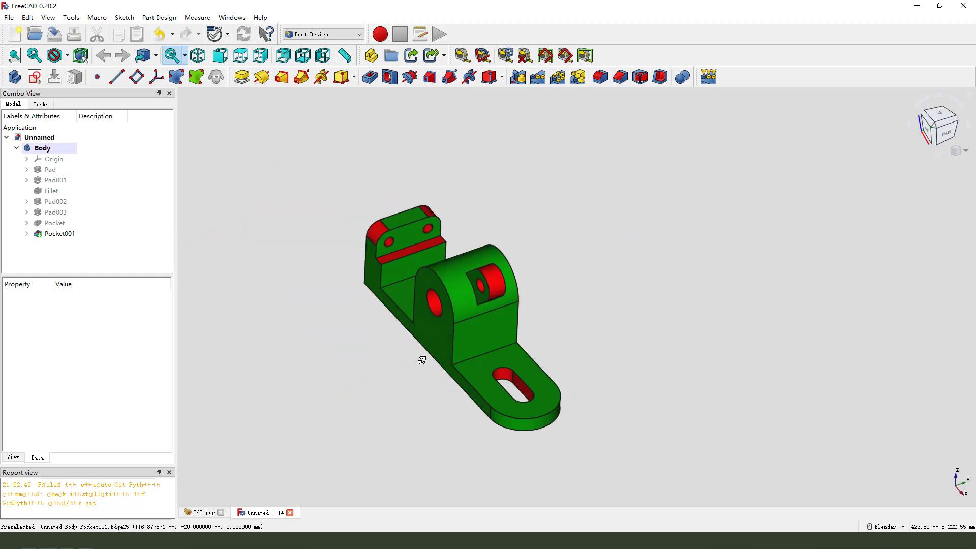
pyautogui.moveTo(421, 360); pyautogui.dragTo(538, 337, button='middle')
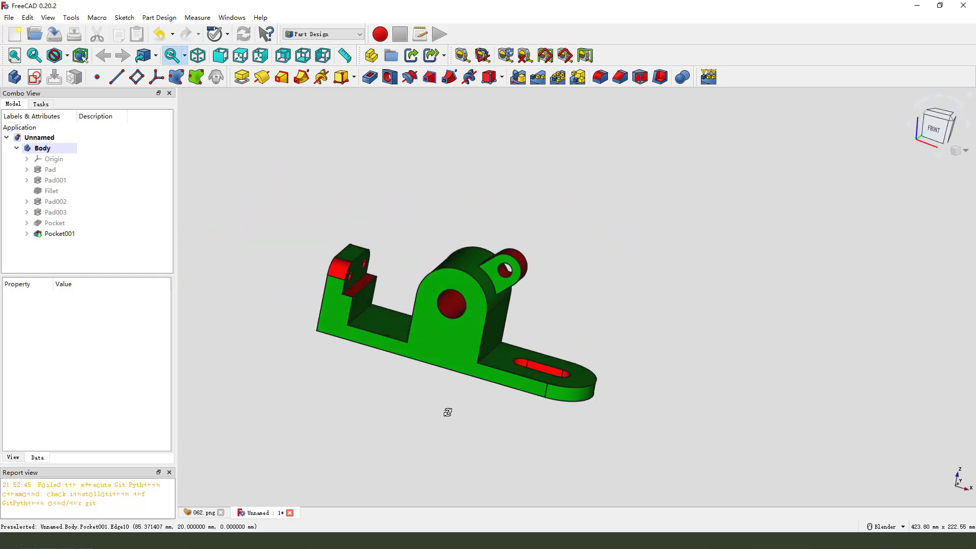